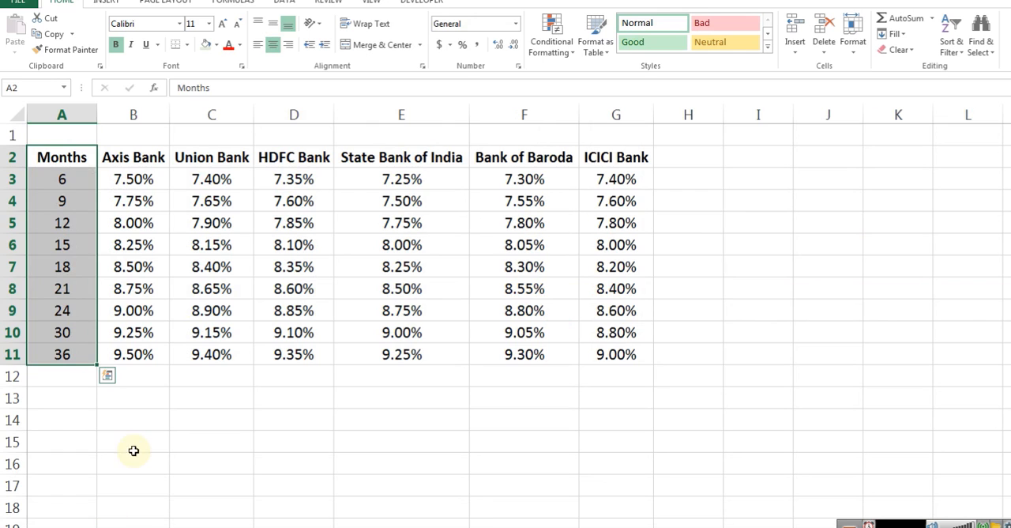
Examine the calculator layout and the months and interest rates listed per bank on the Banks sheet
left_click(125, 527)
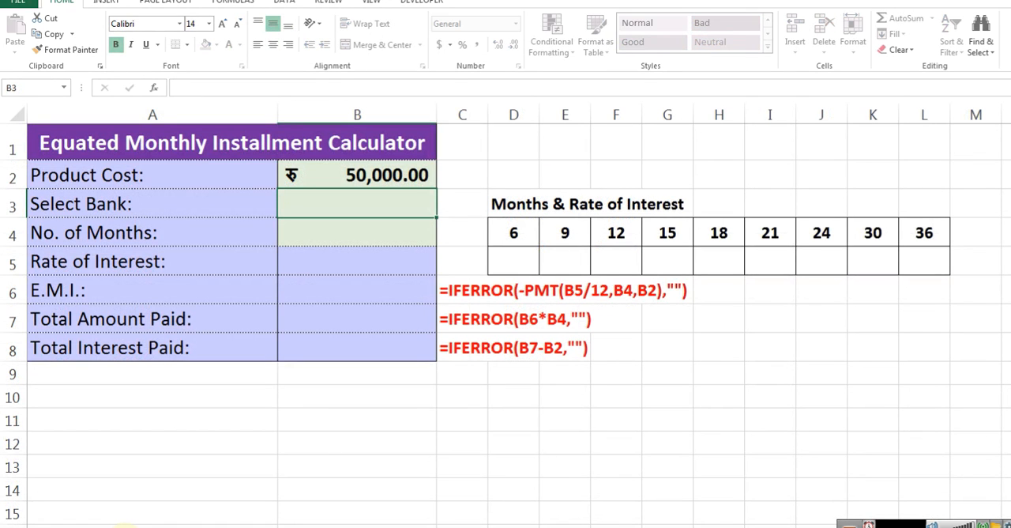
left_click(69, 526)
left_click(90, 244)
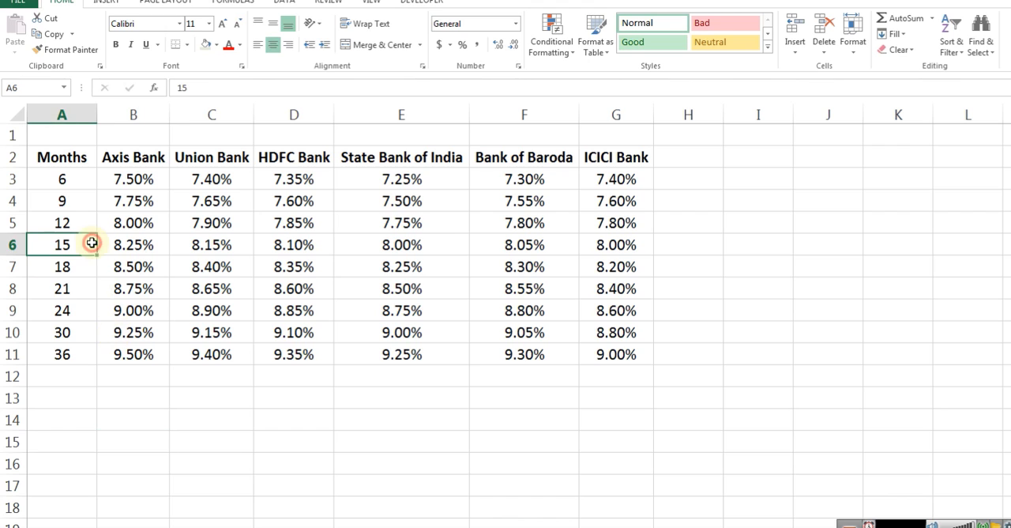
left_click(92, 163)
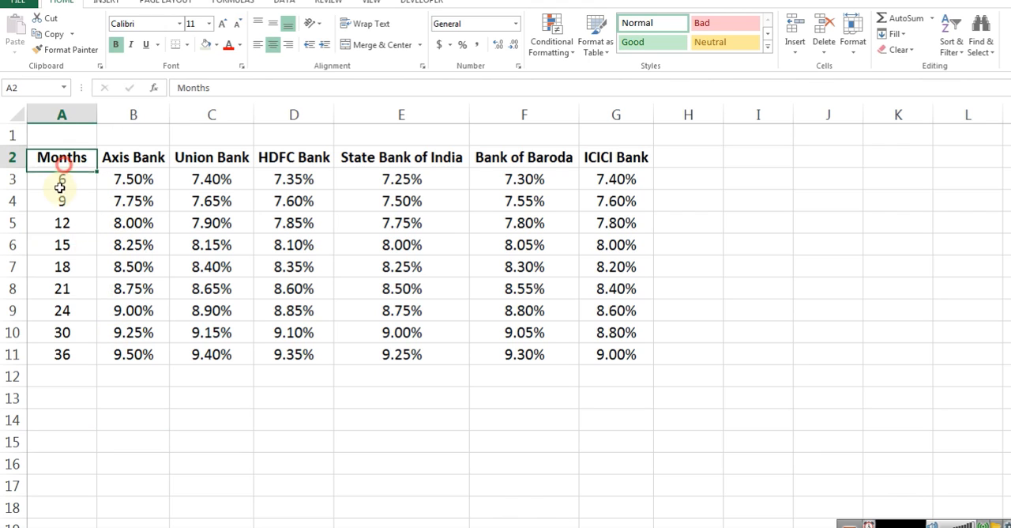
left_click(63, 354)
left_click(129, 181)
left_click(120, 372)
left_click(223, 179)
left_click(208, 304)
left_click(308, 179)
left_click(296, 315)
left_click(401, 179)
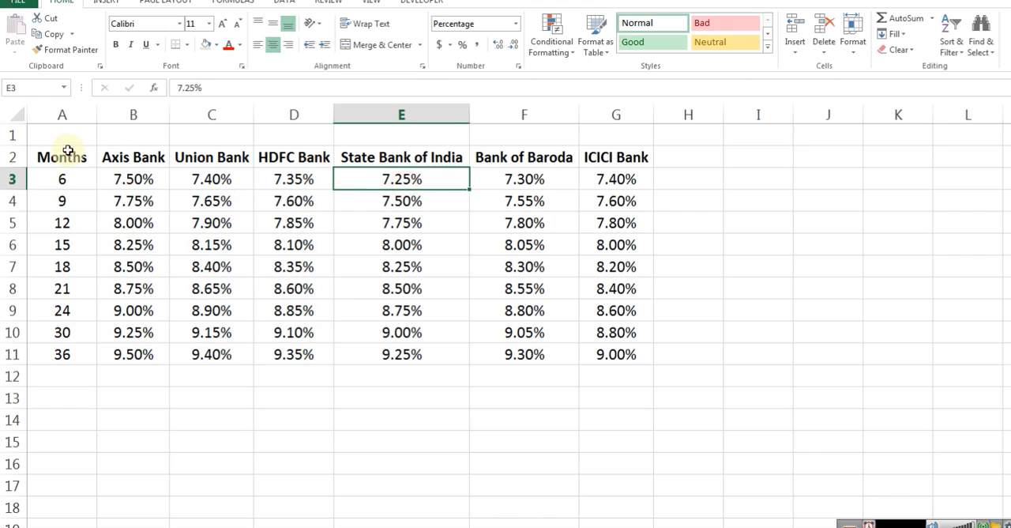
Select the whole bank rate table A2:G11, headers included, for name creation
left_click_drag(61, 161, 603, 354)
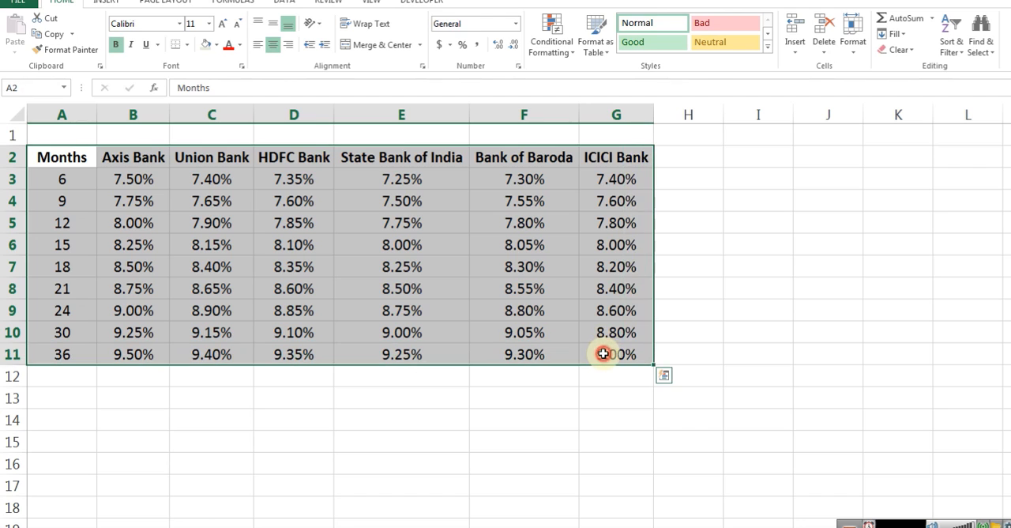
left_click(234, 3)
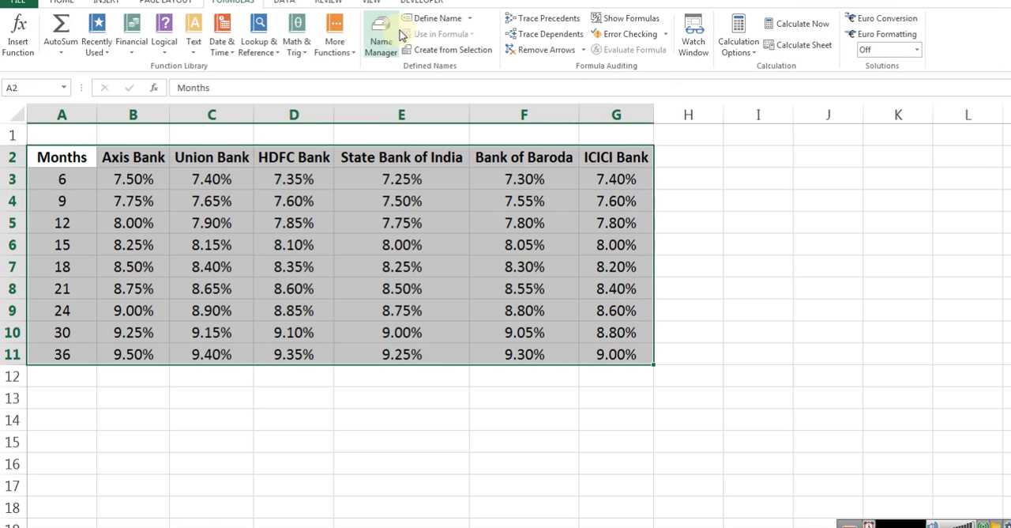
left_click(450, 49)
left_click_drag(536, 192, 561, 245)
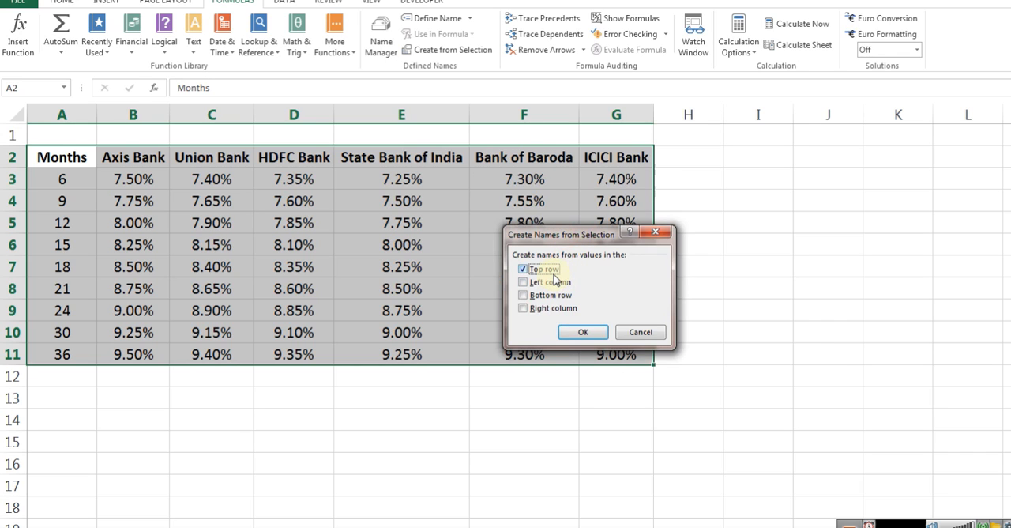
left_click_drag(567, 234, 766, 204)
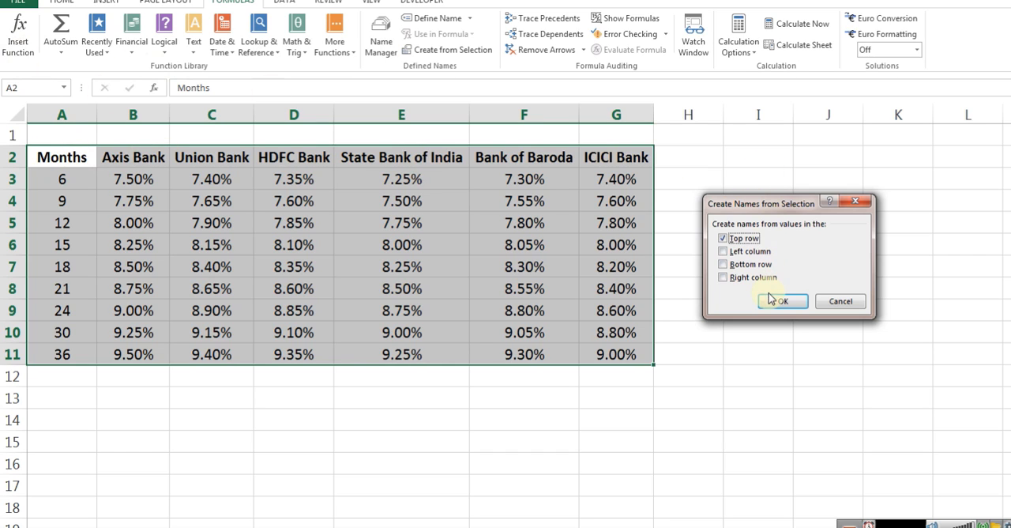
left_click(831, 301)
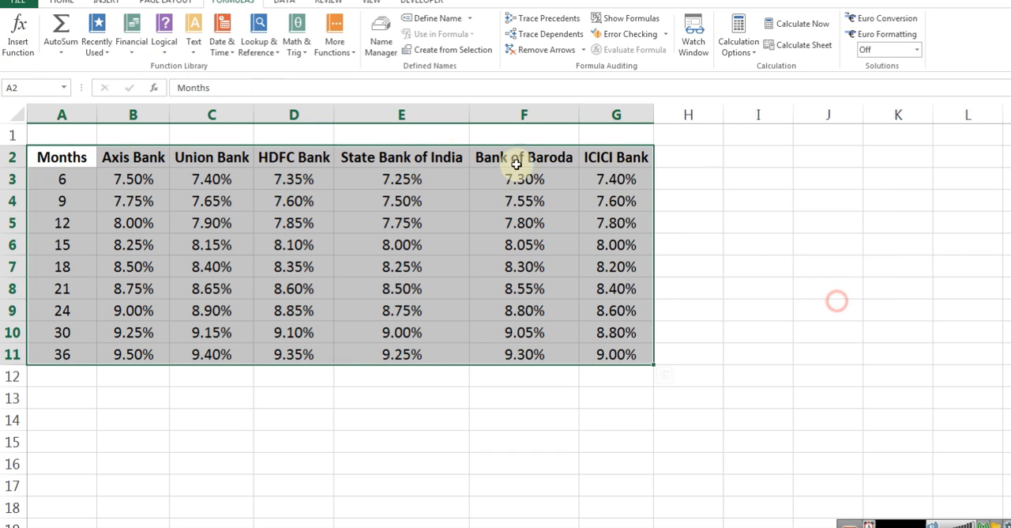
left_click(381, 41)
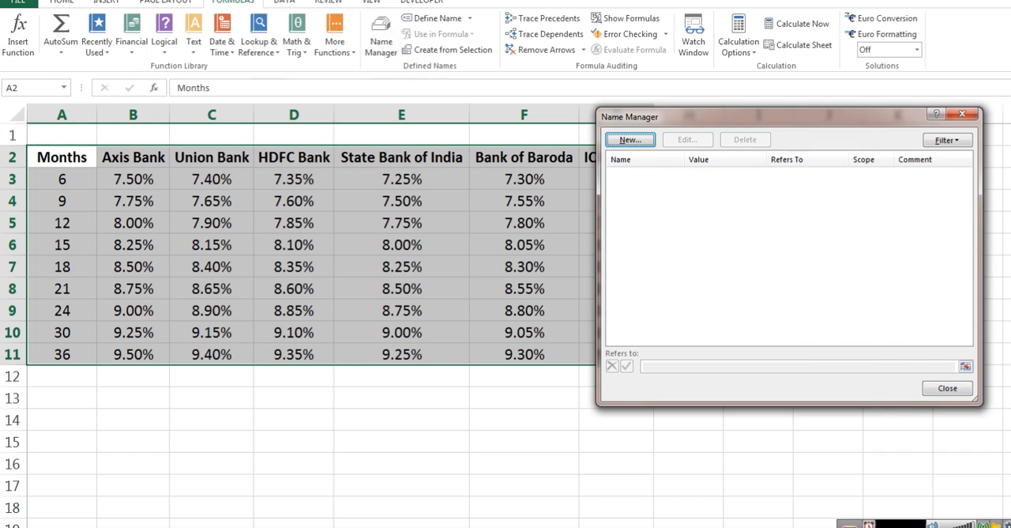
left_click(946, 388)
Create named ranges from the selected table using its top row and check their references in the Name Manager
left_click(458, 50)
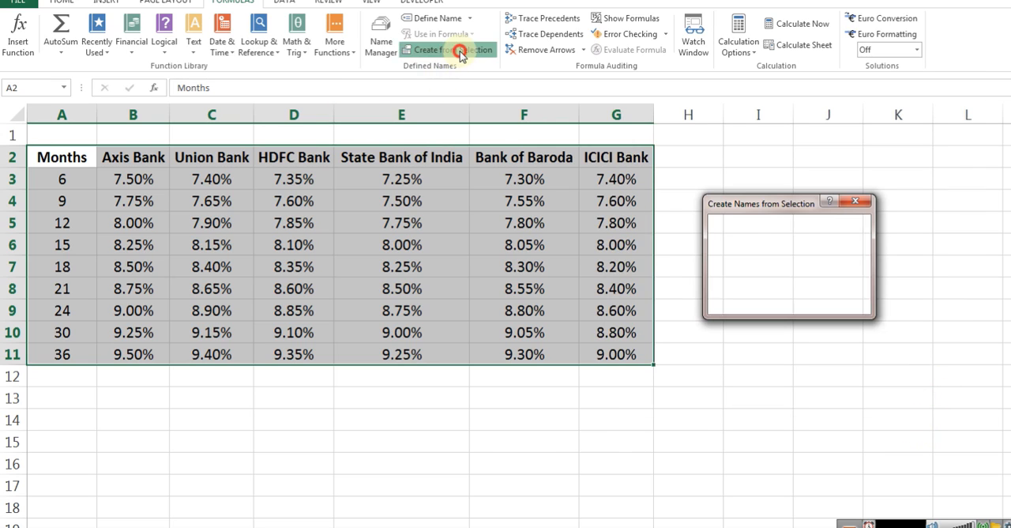
left_click(725, 245)
left_click(778, 300)
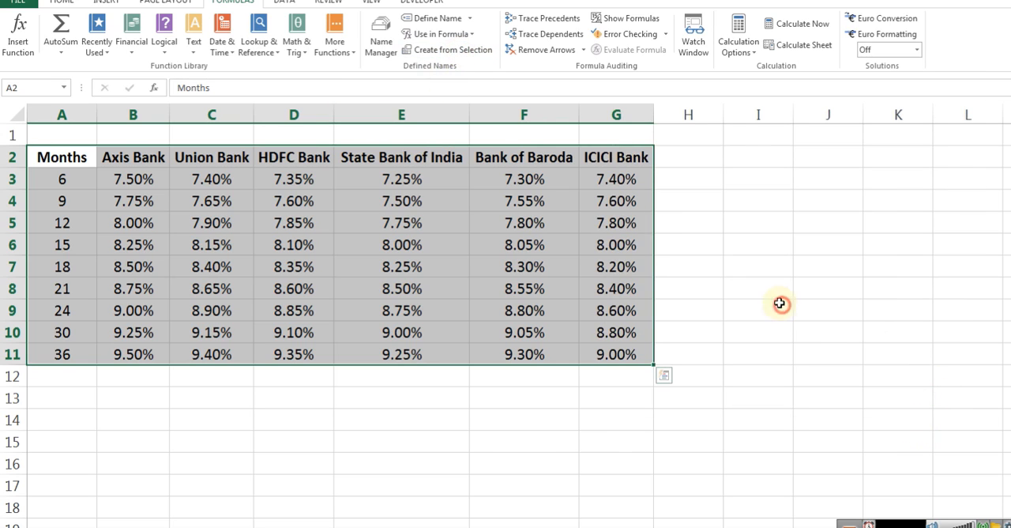
left_click(381, 33)
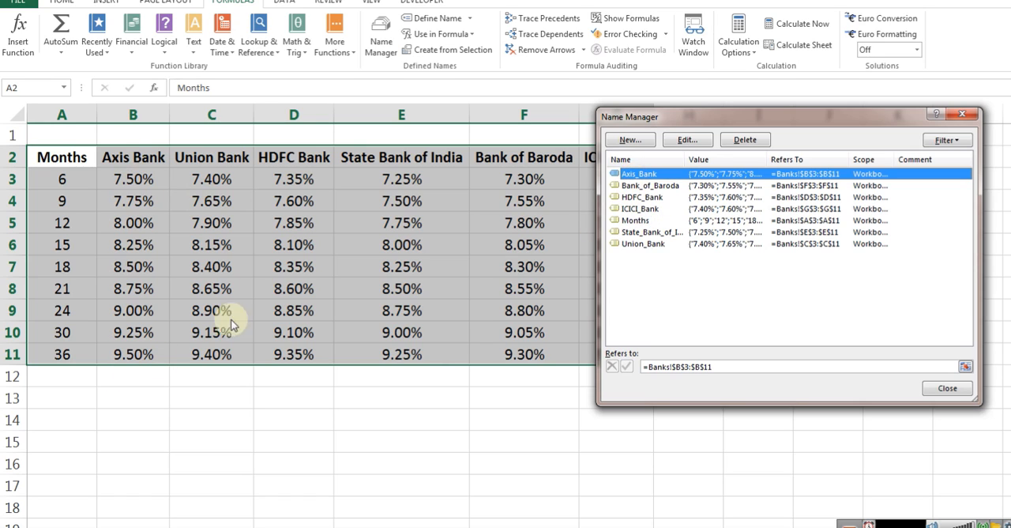
left_click(649, 189)
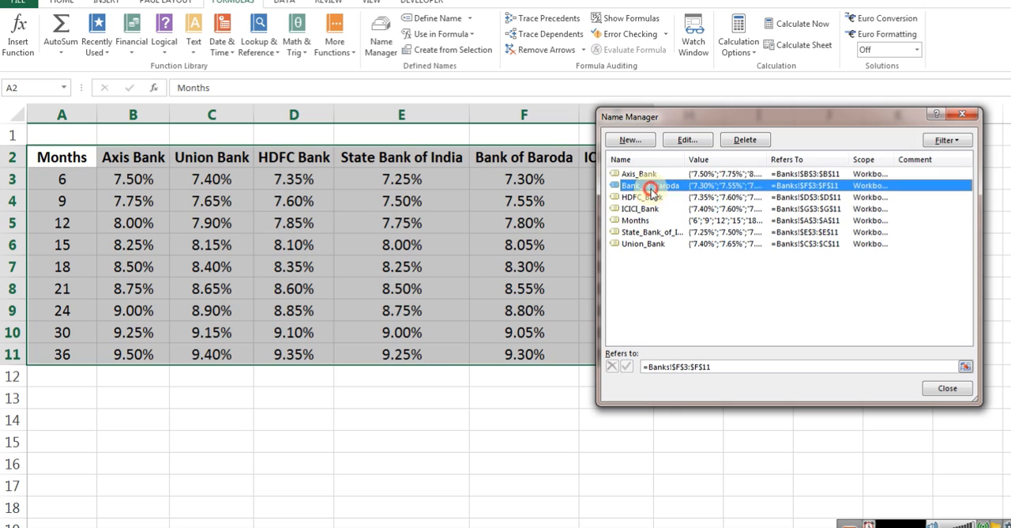
left_click_drag(789, 117, 869, 166)
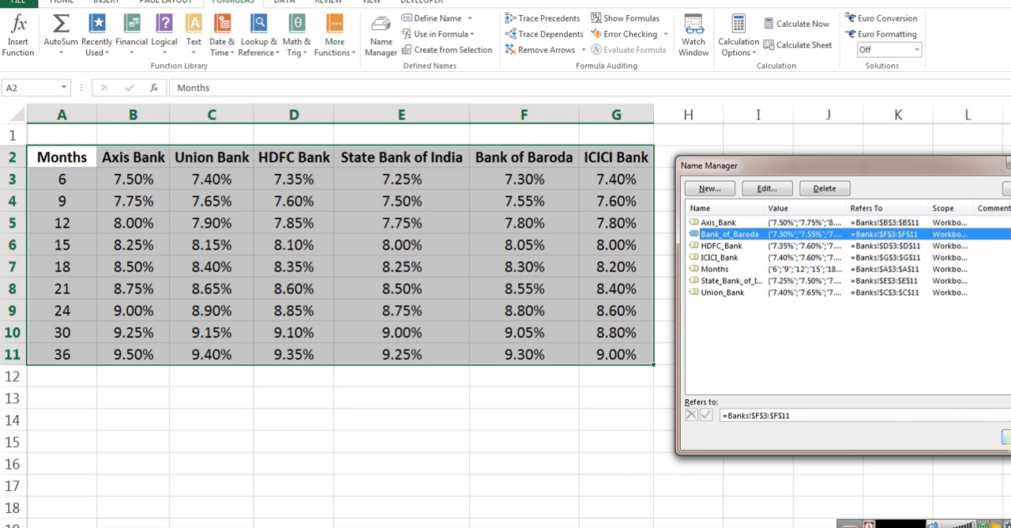
left_click(1004, 437)
Name the bank header cells B2:G2 Banks, view the Select Bank cell in the calculator, and reselect the header cells to check the name
left_click(237, 237)
left_click_drag(131, 160, 606, 161)
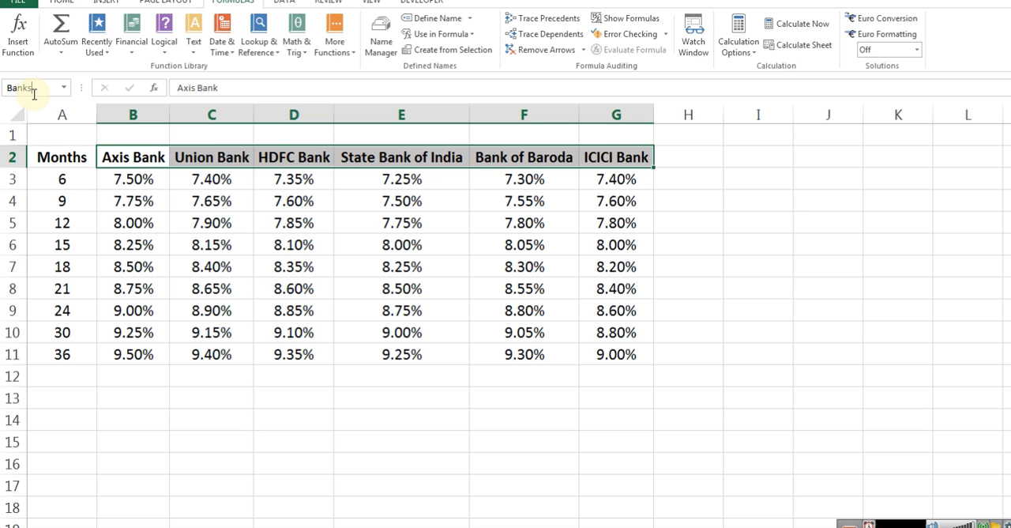
key("Left")
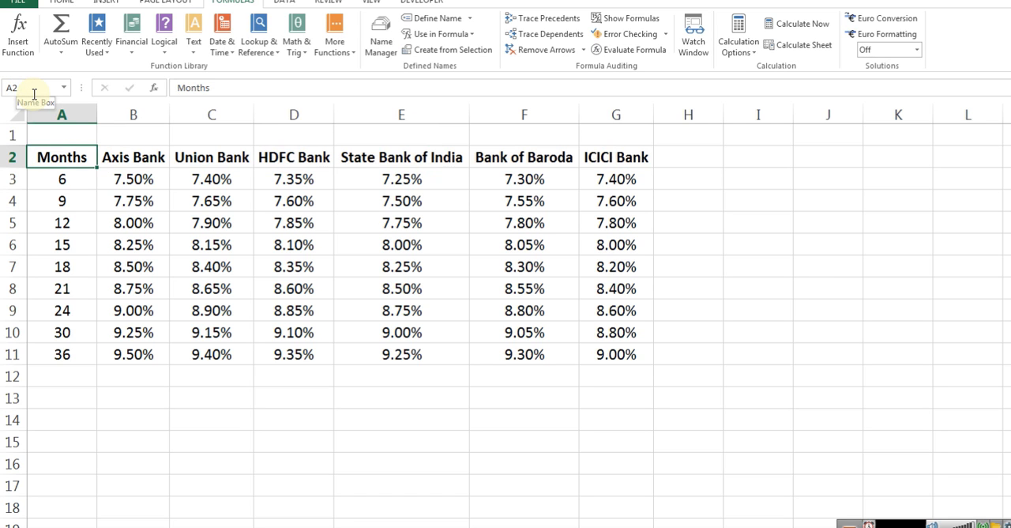
key("ctrl+Page_Up")
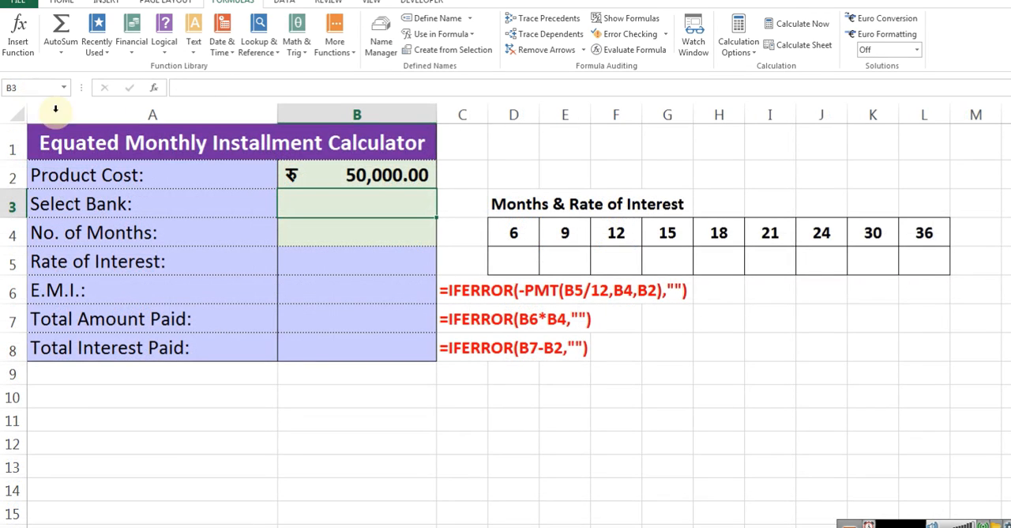
left_click(139, 203)
left_click(358, 204)
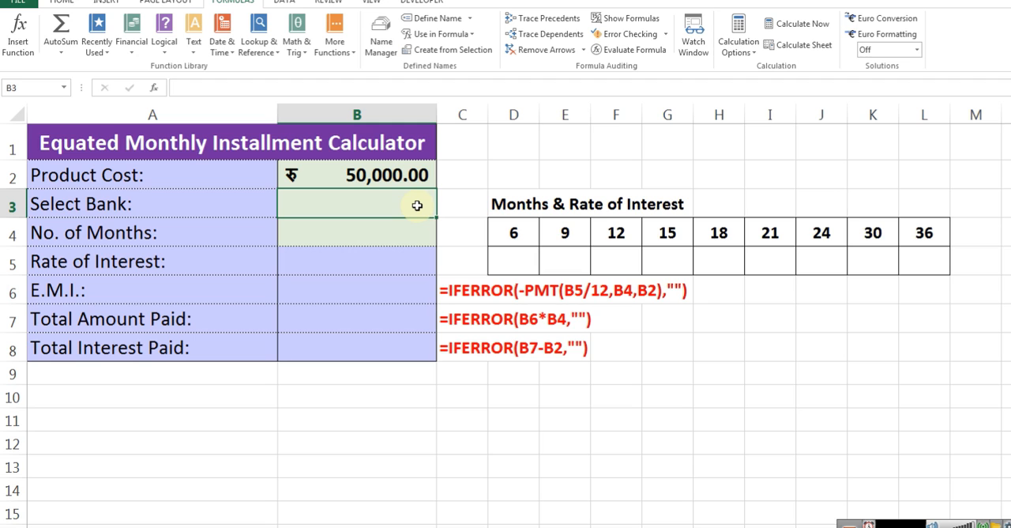
left_click(111, 523)
left_click_drag(133, 157, 637, 156)
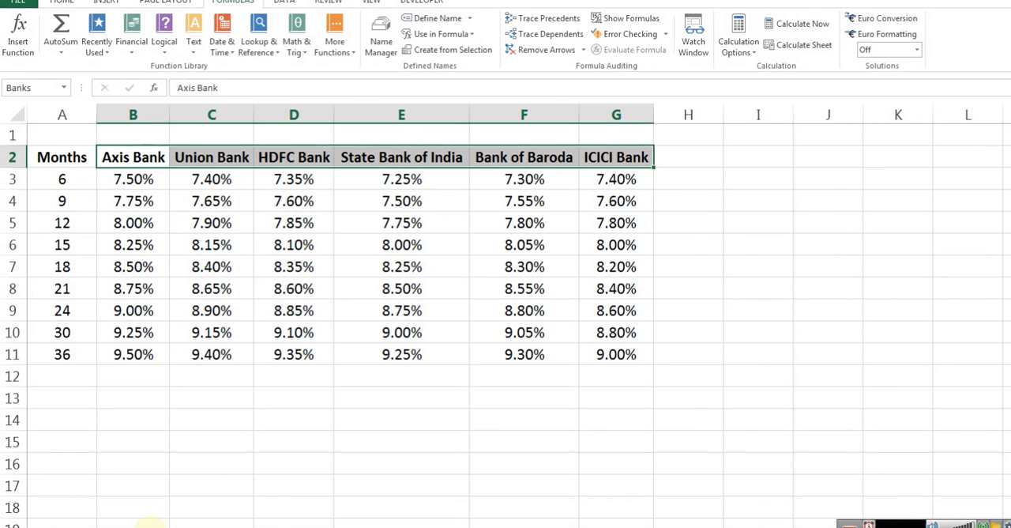
Add list data validation with the source =banks to the Select Bank cell B3 on the calculator sheet
left_click(152, 522)
left_click(319, 203)
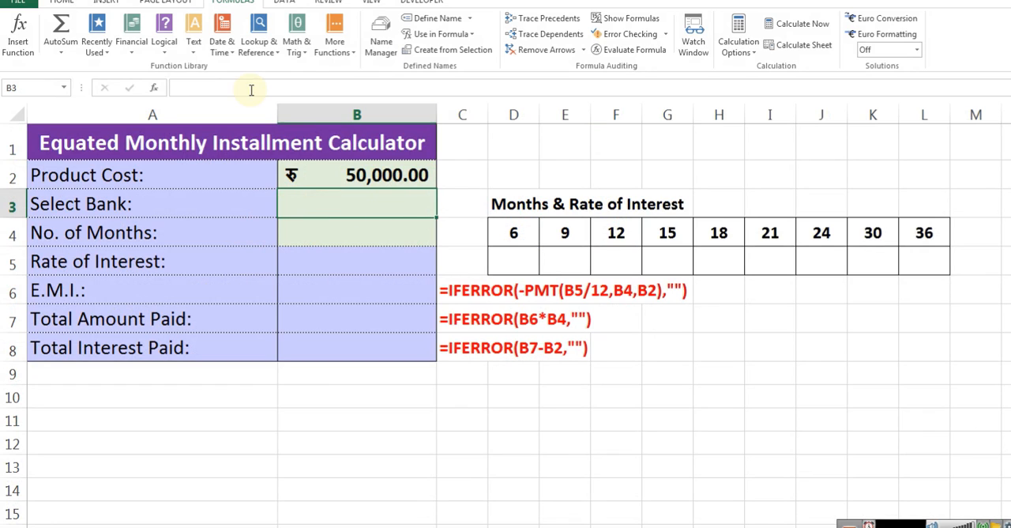
left_click(105, 2)
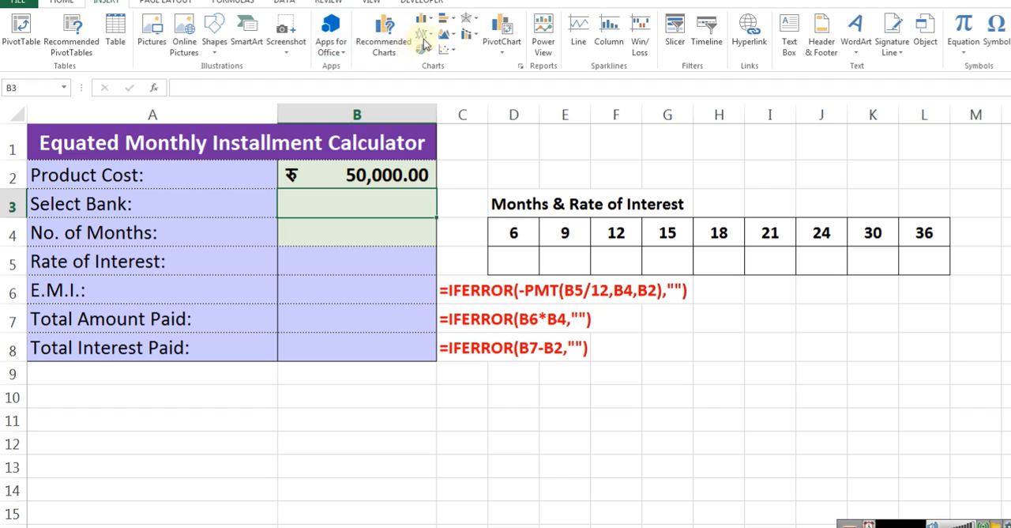
left_click(285, 2)
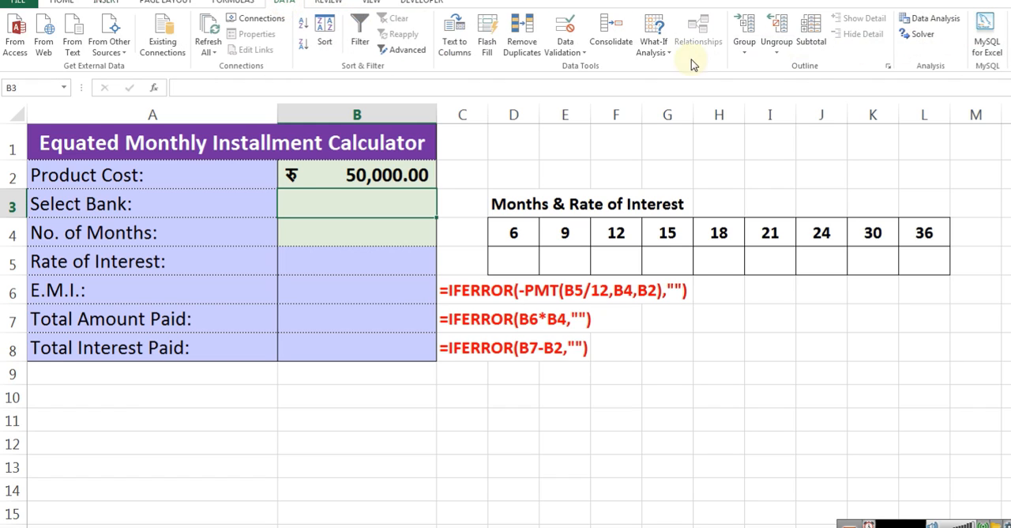
left_click(568, 43)
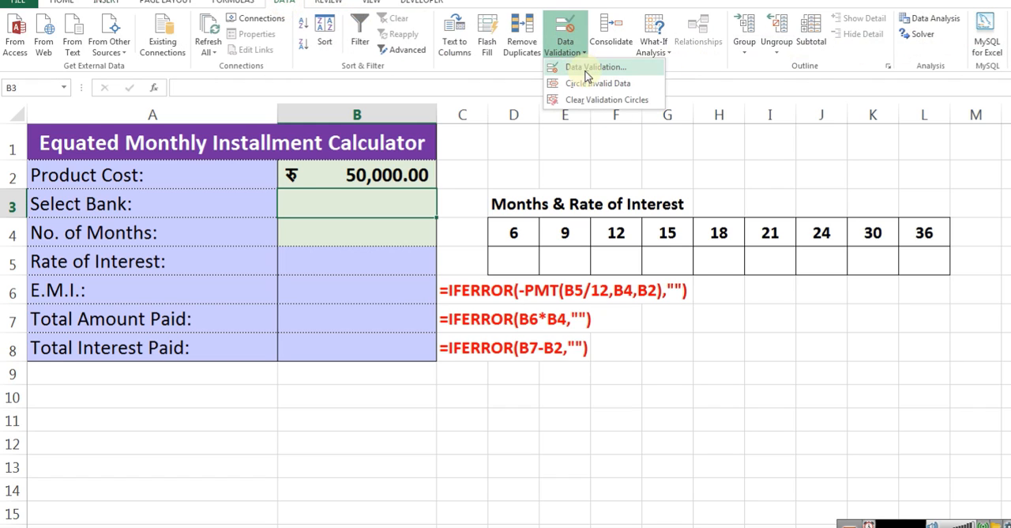
left_click(593, 67)
left_click(813, 273)
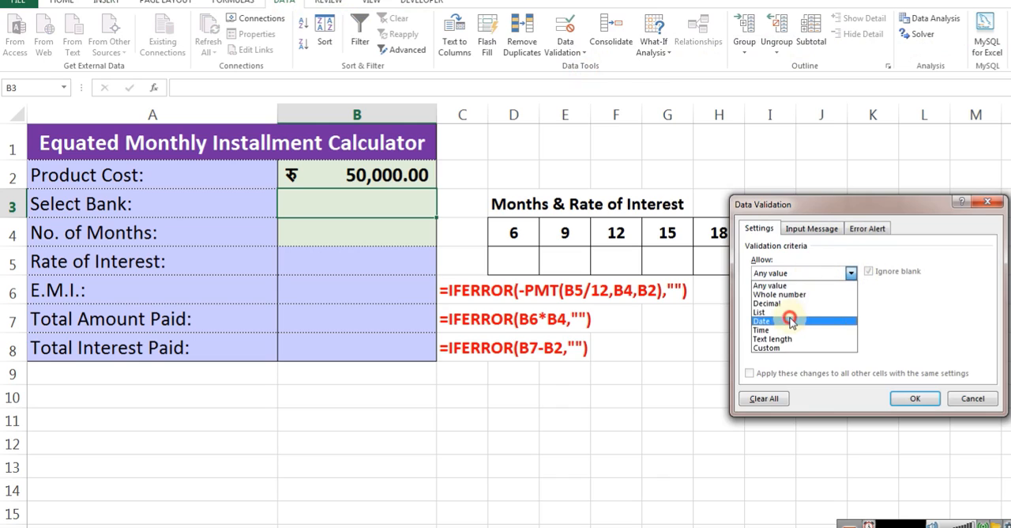
left_click(790, 321)
left_click(794, 272)
left_click(792, 312)
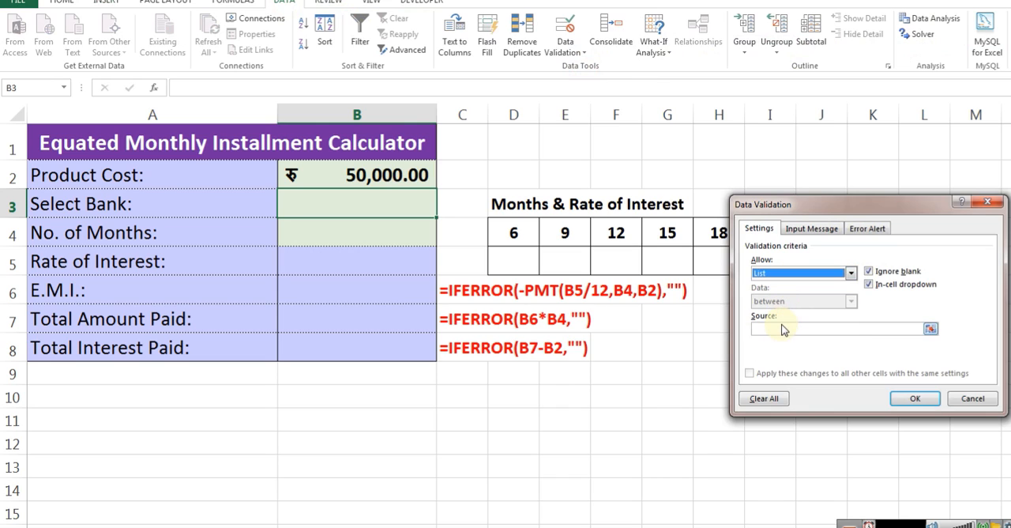
left_click(782, 328)
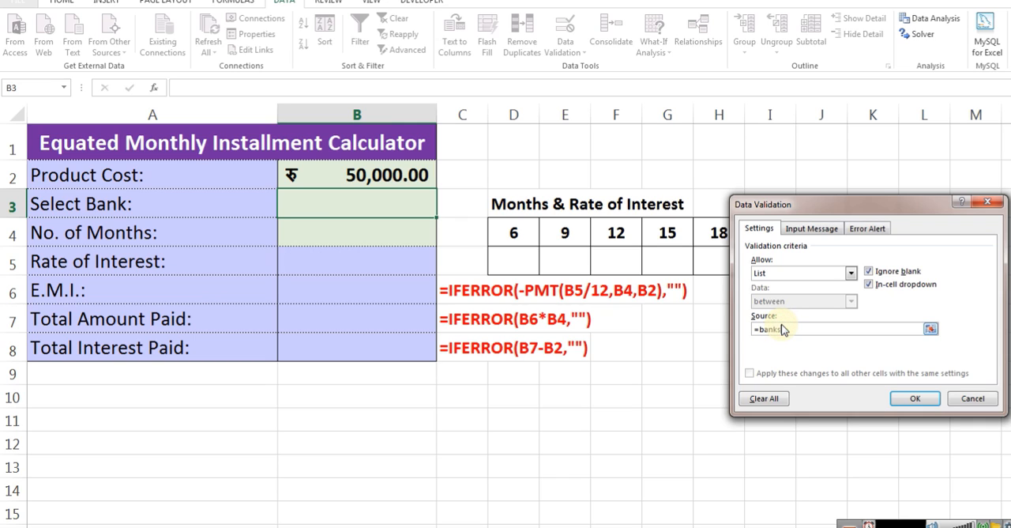
left_click(908, 399)
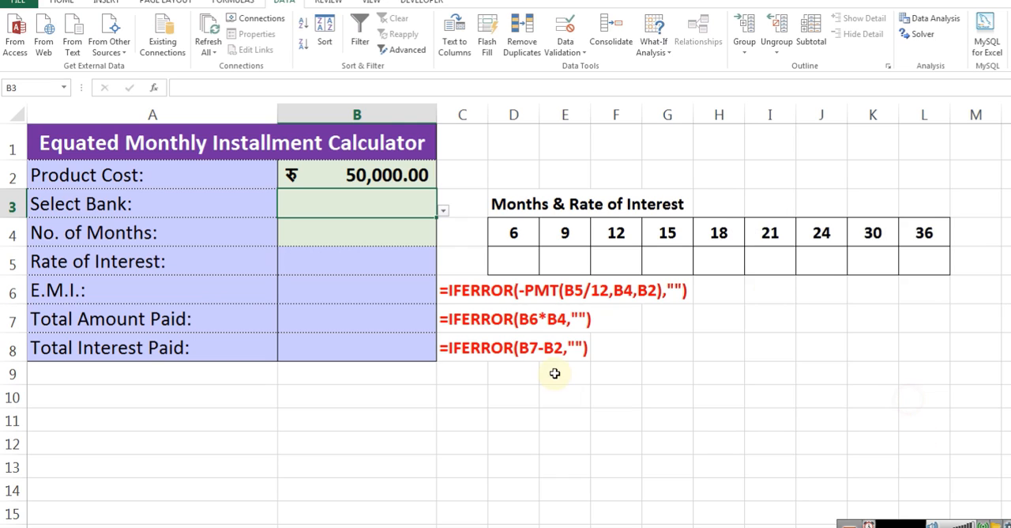
Choose Axis Bank from the new list in cell B3
left_click(440, 212)
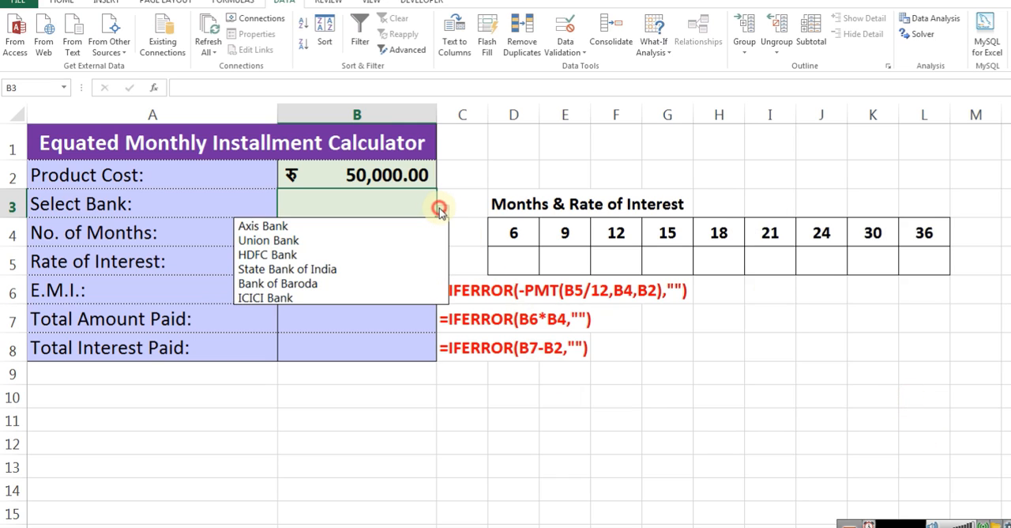
left_click(363, 225)
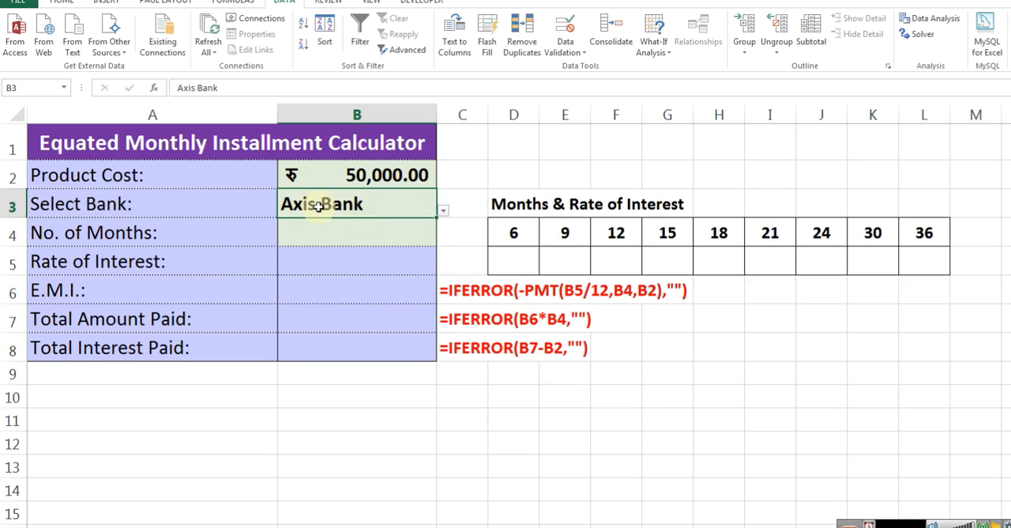
left_click(514, 229)
Compare the Axis Bank rates per month on the Banks sheet with the calculator's empty rate row D5:L5, finishing on cell D5
left_click(90, 527)
left_click(162, 204)
left_click_drag(126, 179, 134, 353)
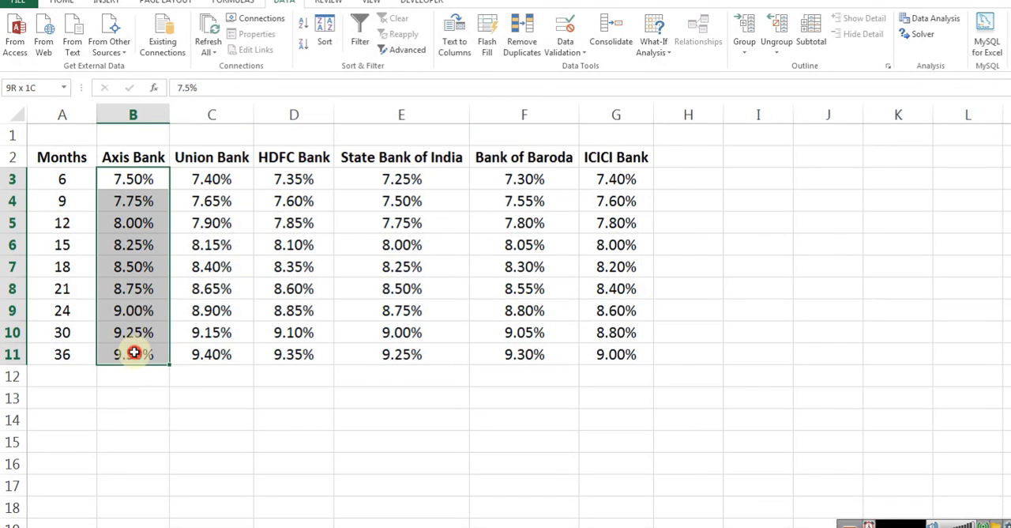
left_click(50, 179)
left_click(138, 179)
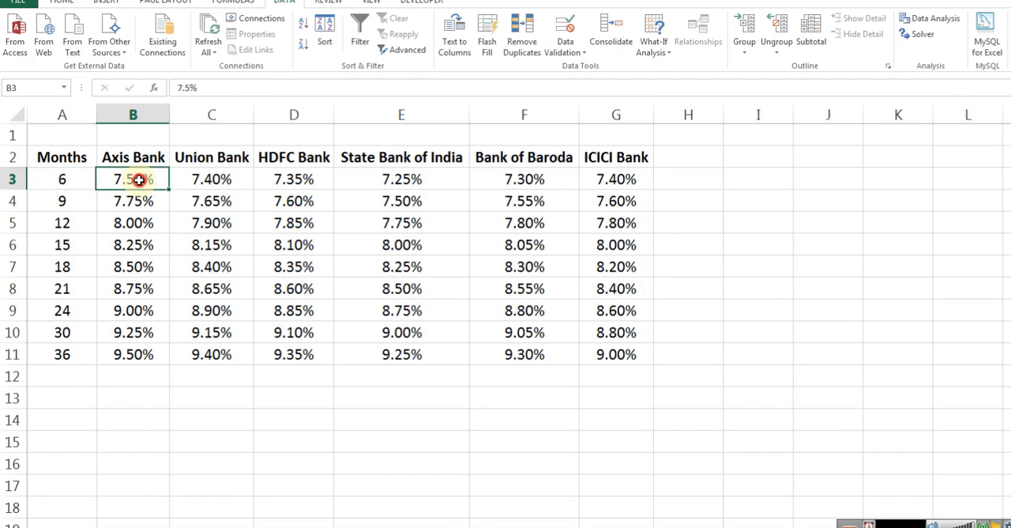
left_click(147, 524)
left_click(506, 233)
left_click_drag(504, 269, 921, 257)
left_click(502, 265)
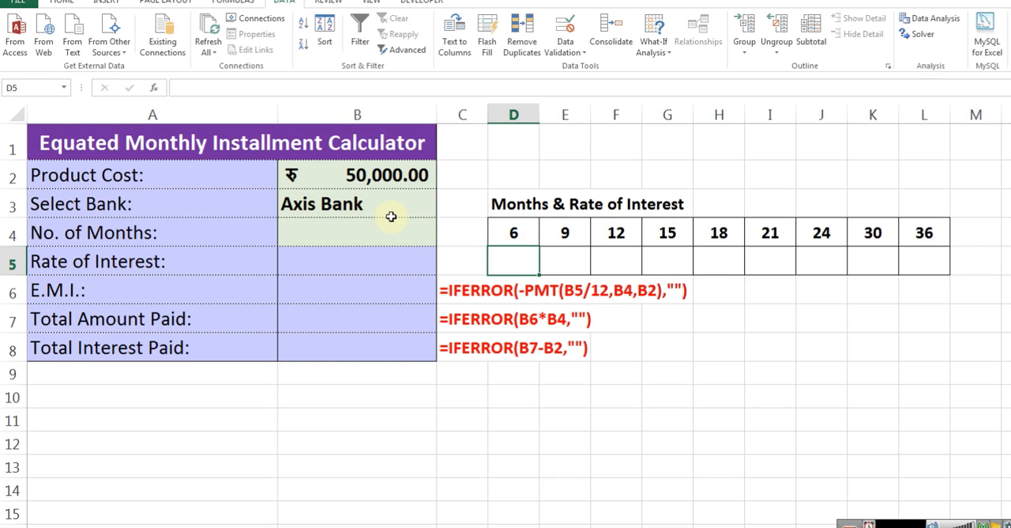
left_click(345, 203)
left_click(512, 232)
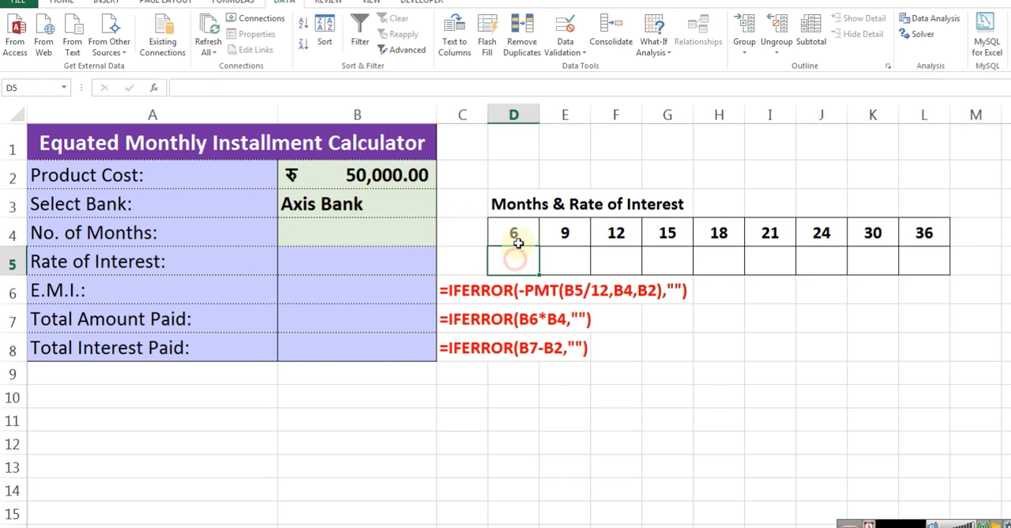
left_click(511, 273)
left_click(515, 239)
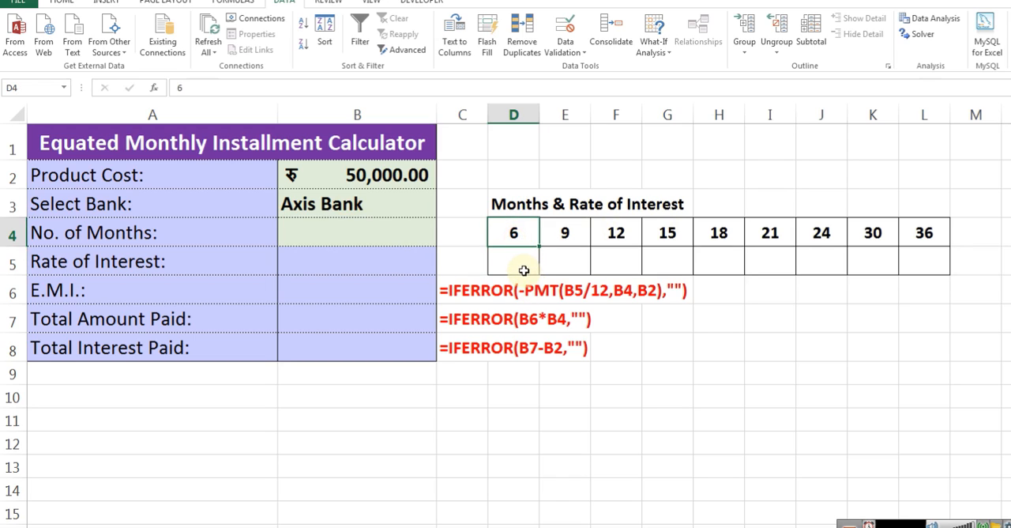
left_click(511, 265)
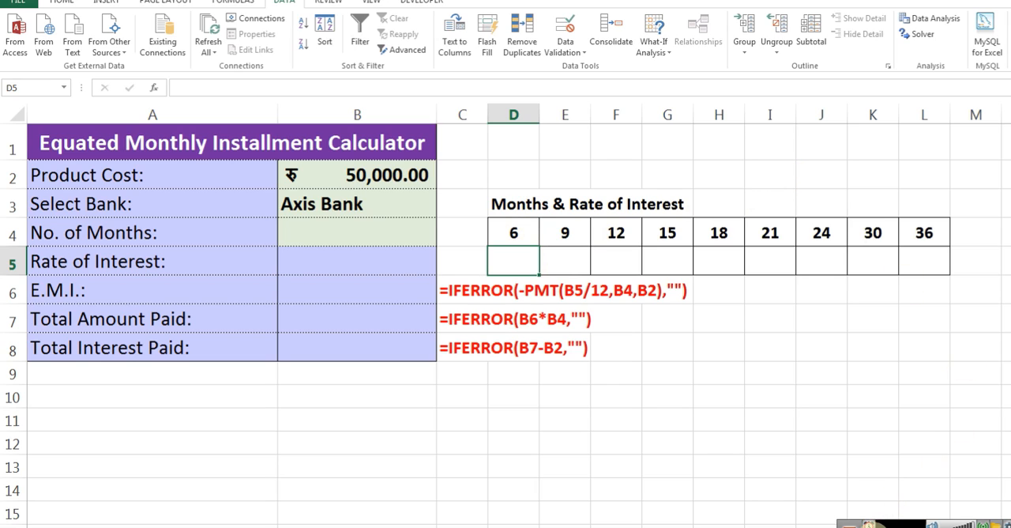
Note the function names INDEX in C10 and MATCH in C11 below the calculator, and return to the Banks sheet
key("alt+Tab")
key("alt+Tab")
left_click(511, 262)
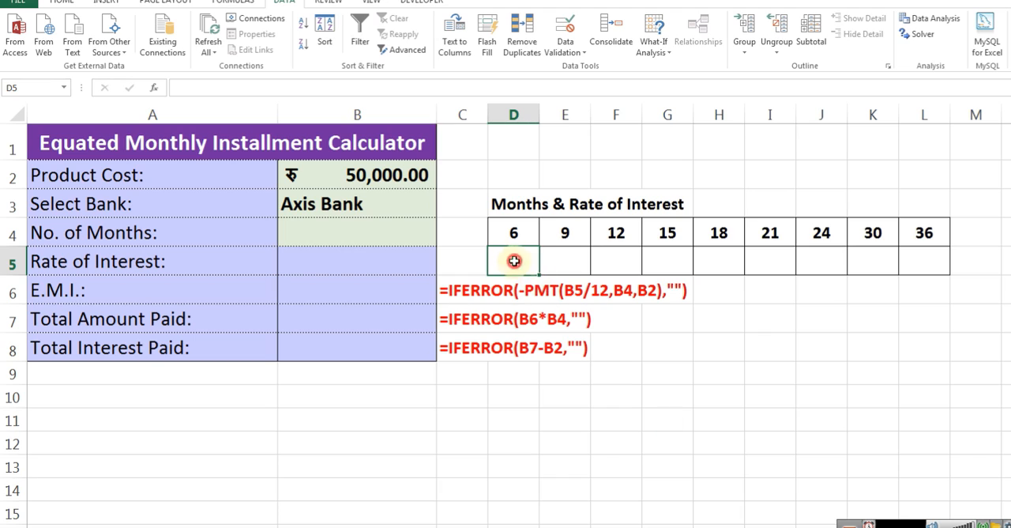
left_click(552, 395)
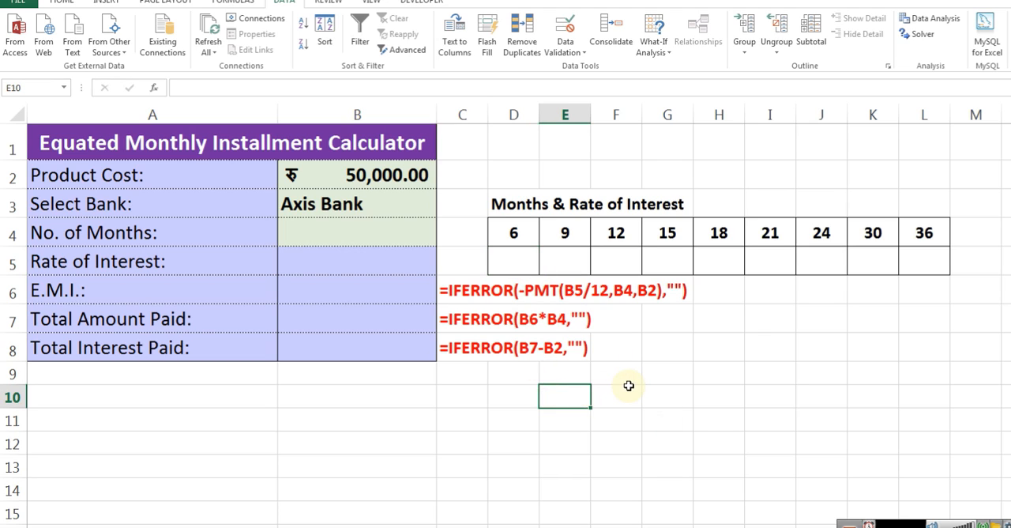
key("Left")
key("Left")
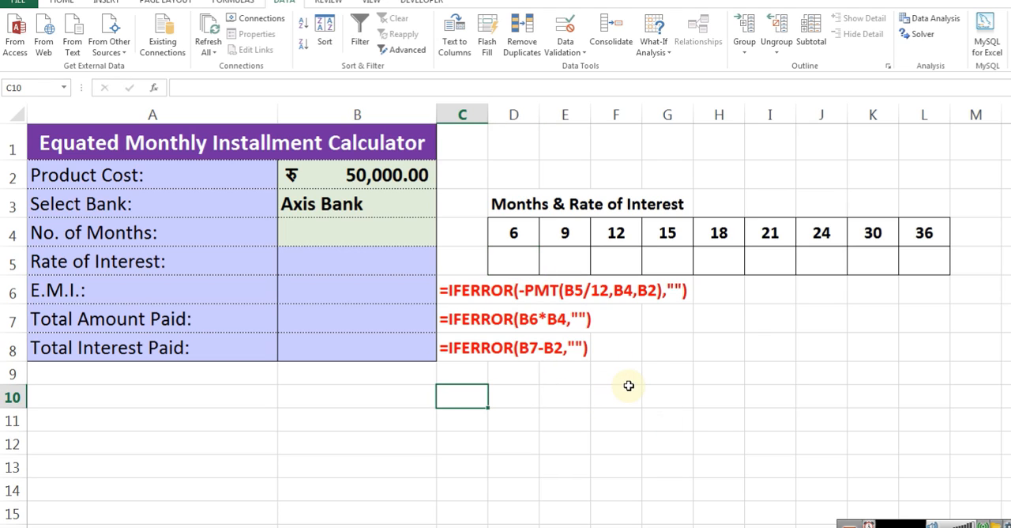
type("ind")
key("BackSpace")
key("BackSpace")
key("BackSpace")
type("INDEX")
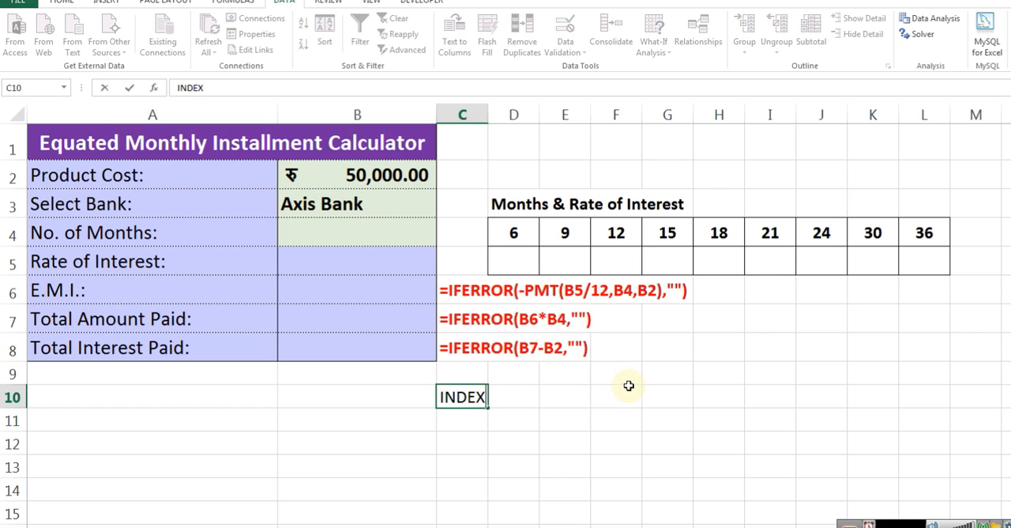
key("Return")
type("MATCH")
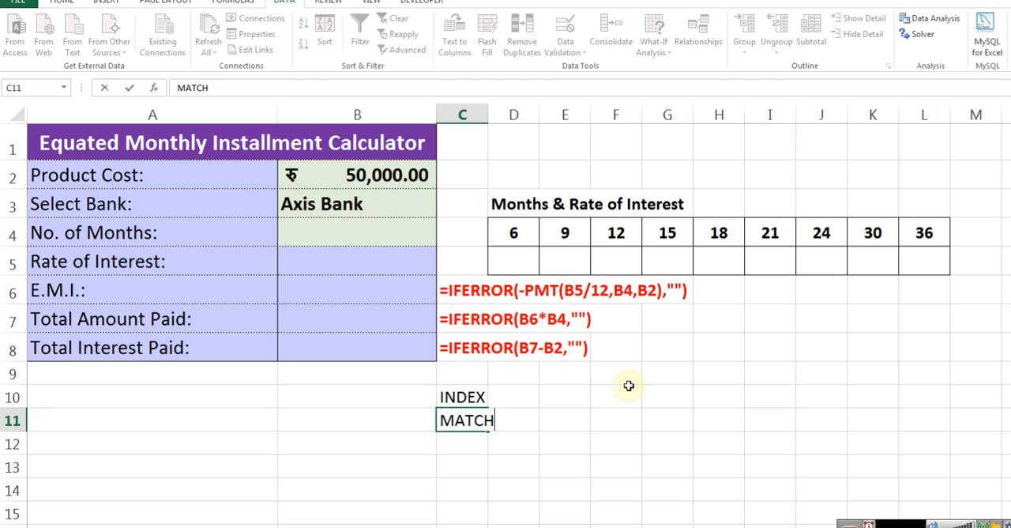
key("Up")
key("ctrl+Page_Down")
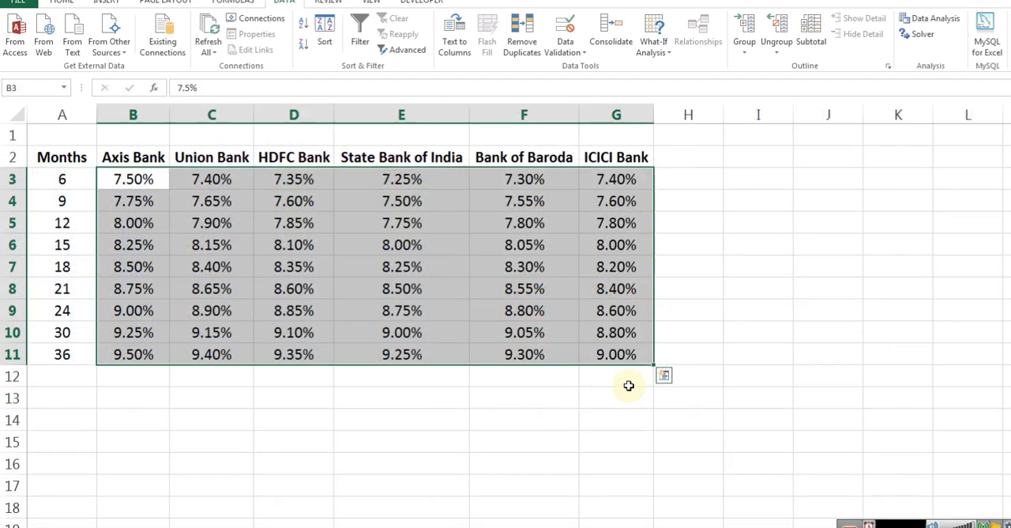
key("Down")
key("Down")
key("Down")
key("Down")
key("Down")
key("Down")
key("Down")
key("Down")
key("Down")
key("Down")
key("Down")
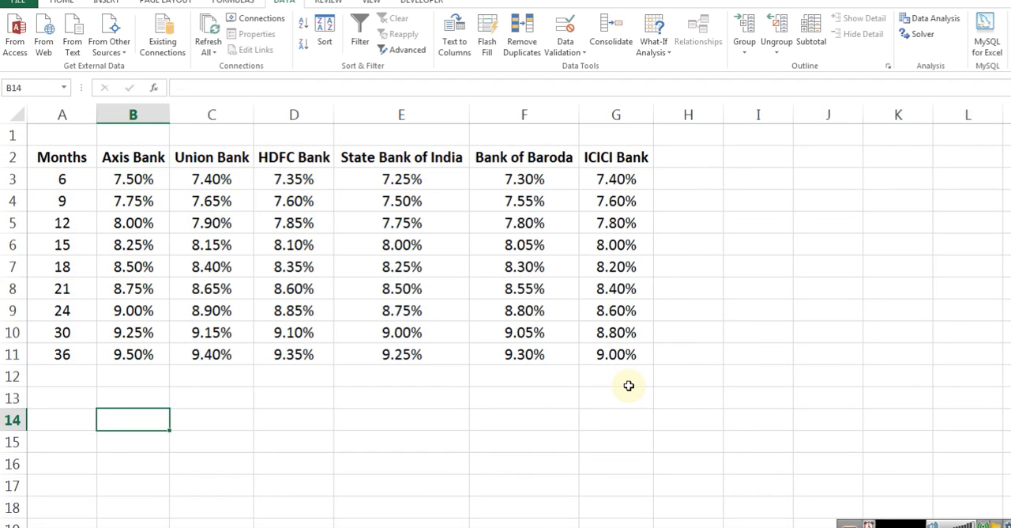
type("=MATCH(")
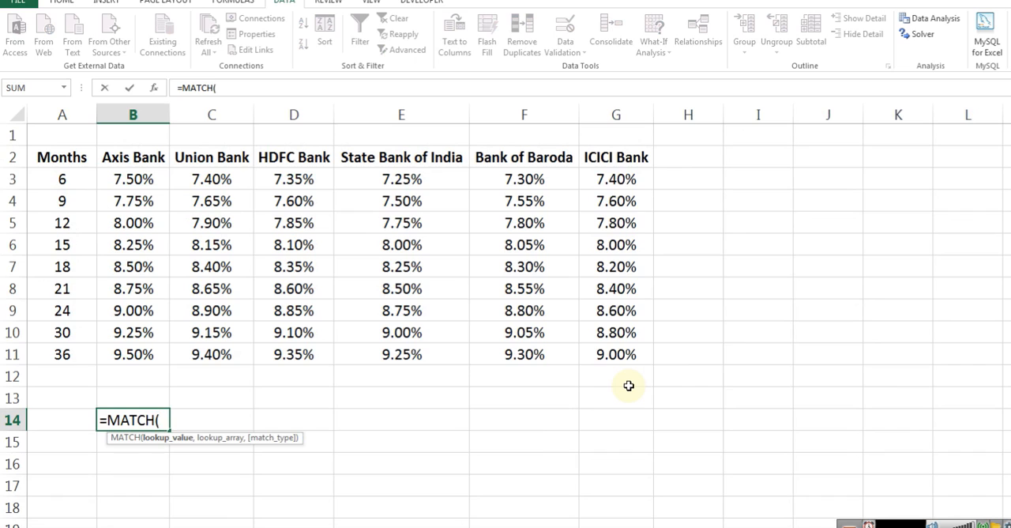
key("Escape")
Enter Axis Bank in cell D14 below the rate table and make it bold
key("Right")
key("Right")
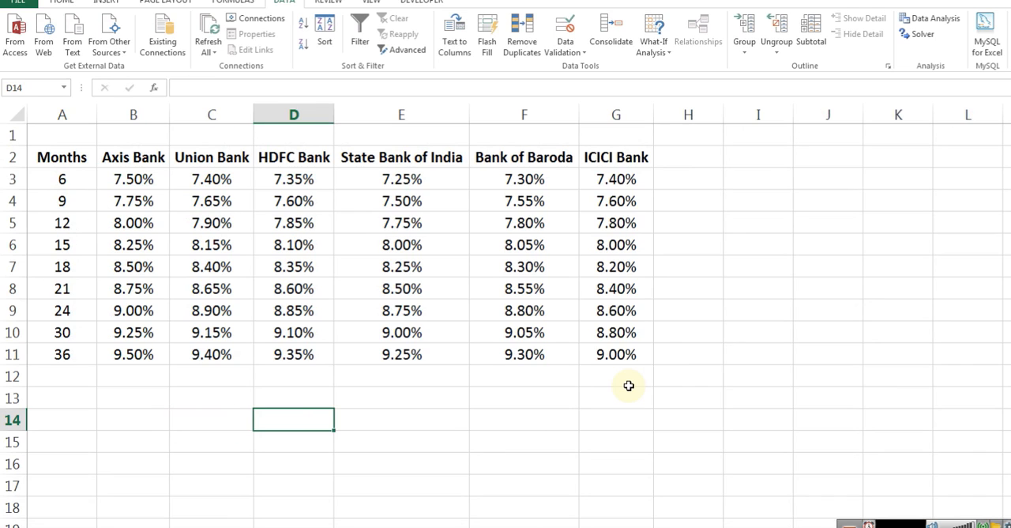
type("aXIS Ban")
key("ctrl+Return")
key("ctrl+b")
Enter the formula =MATCH(D14,Banks,0) in C14 to find the bank's position among the header cells B2:G2
key("Left")
type("=mat")
key("Tab")
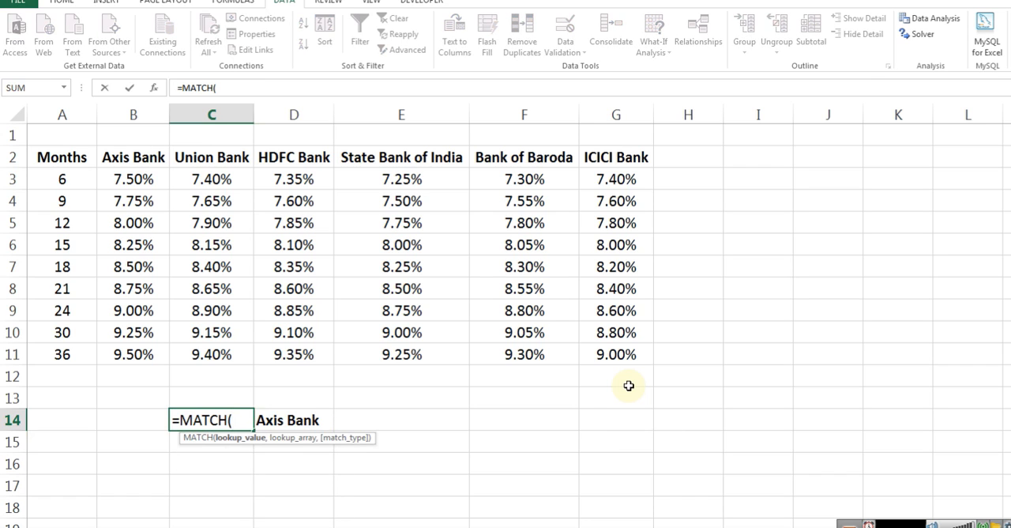
key("Right")
type(",")
left_click_drag(135, 155, 626, 154)
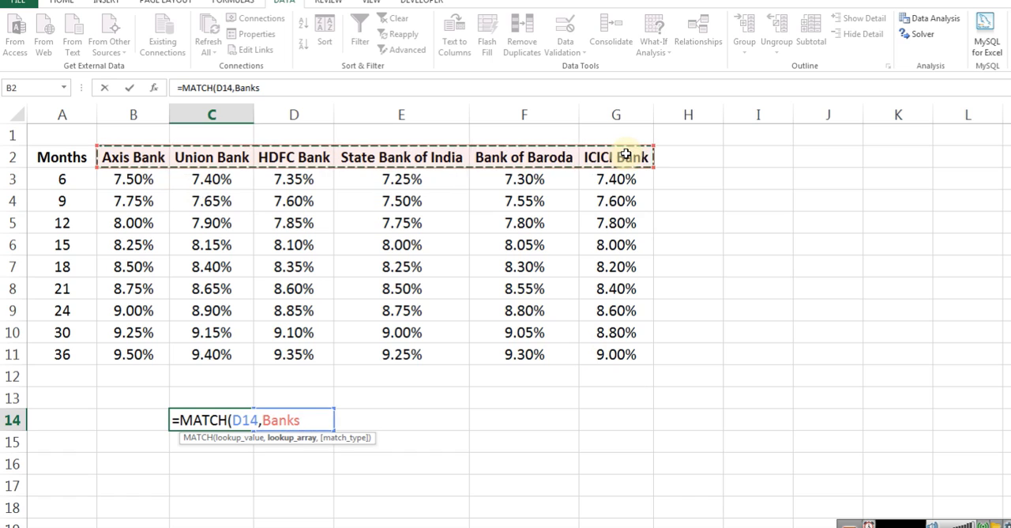
type(",")
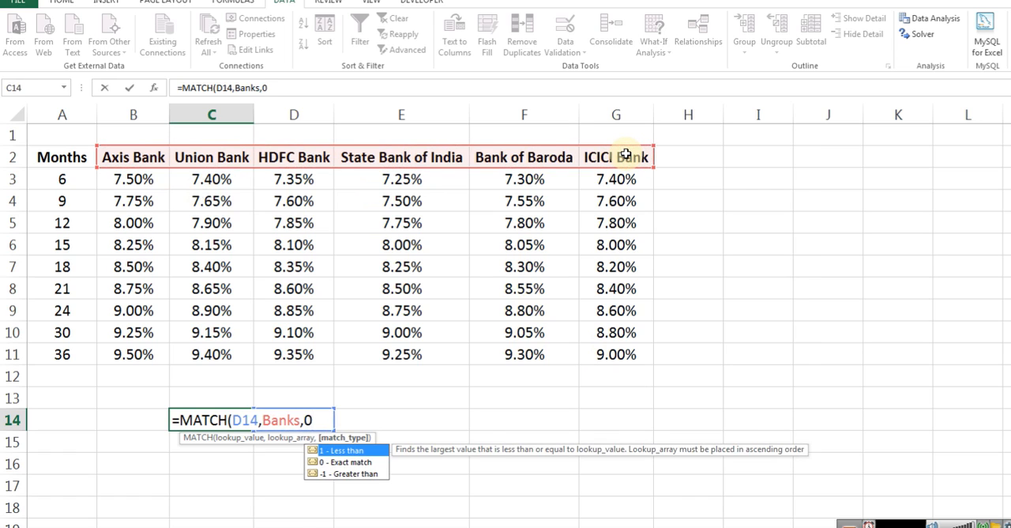
type("0")
key("Return")
Center the MATCH result horizontally in cell C14
key("Up")
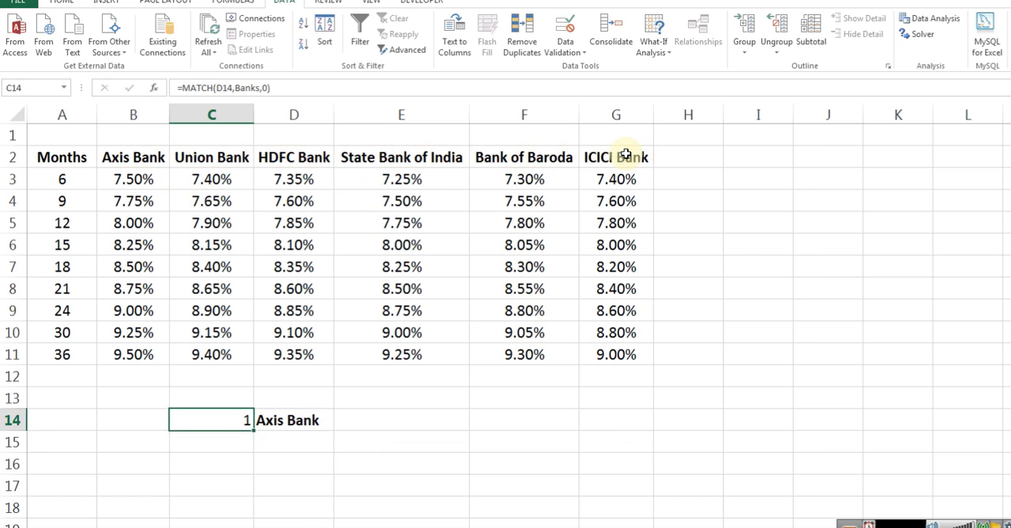
left_click(71, 4)
left_click(274, 45)
Compare the lookup value in D14 with the bank headers B2:G2 and review the MATCH formula in C14
left_click(355, 419)
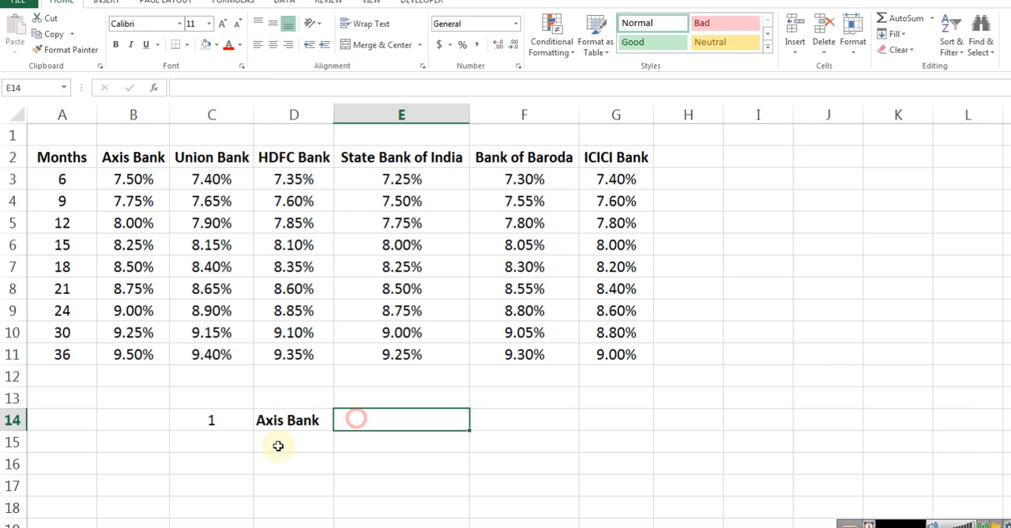
left_click(278, 442)
left_click(300, 419)
left_click_drag(122, 166, 627, 160)
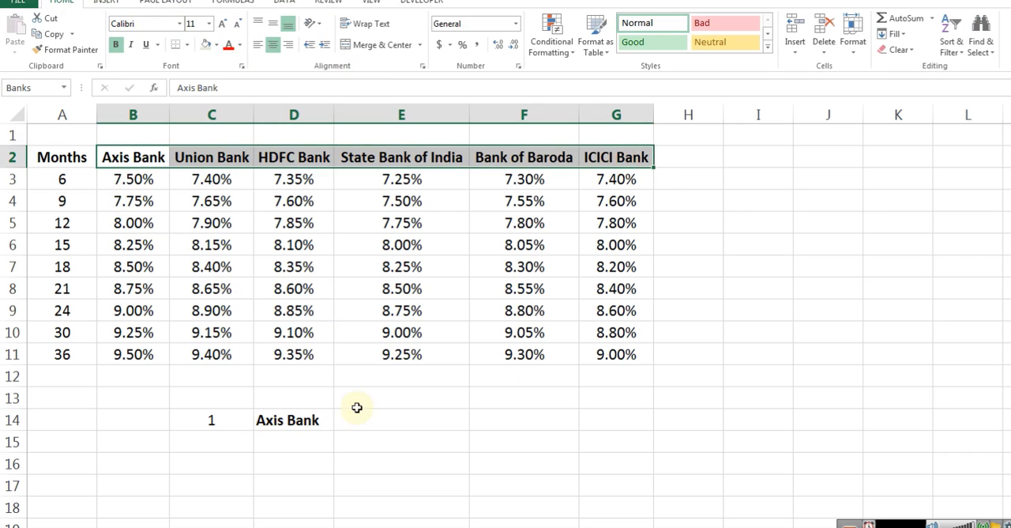
left_click(289, 419)
left_click(210, 421)
double_click(210, 420)
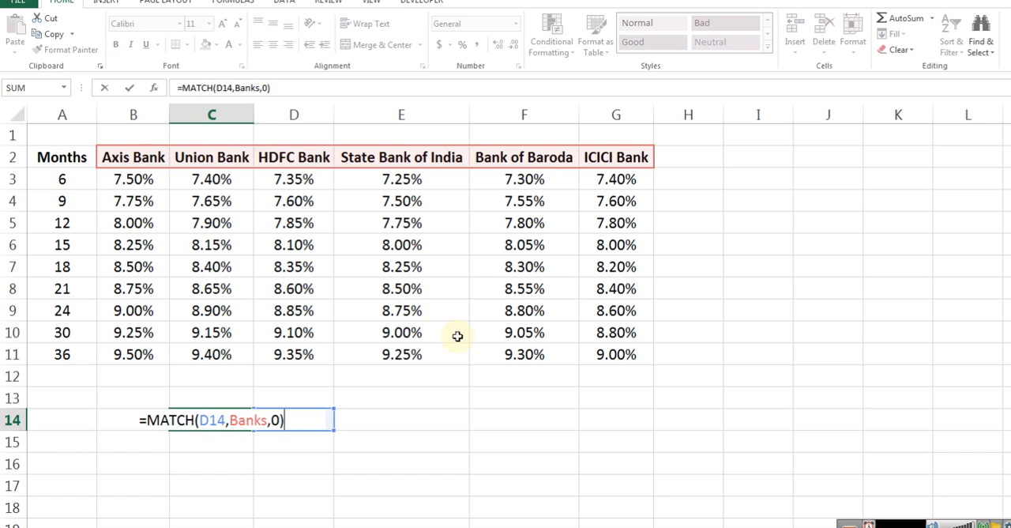
key("Escape")
Replace the bank in D14 with HDFC Bank and check the match position in C14
left_click(321, 416)
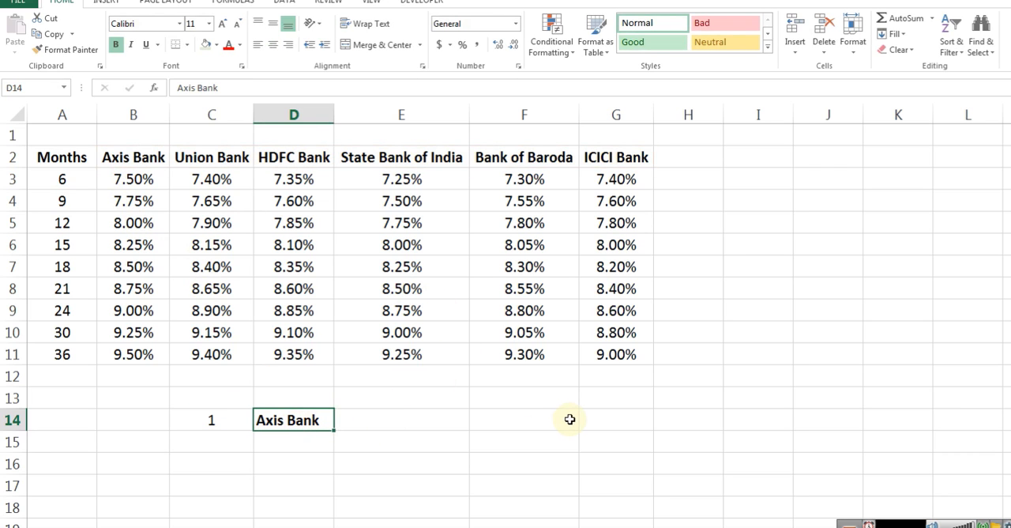
type("HDFC")
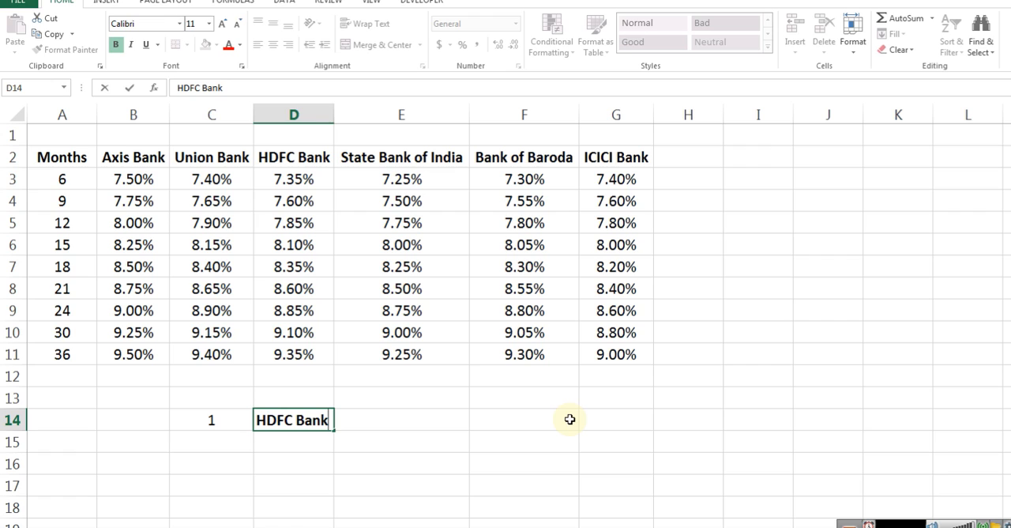
key("Return")
key("Up")
key("Left")
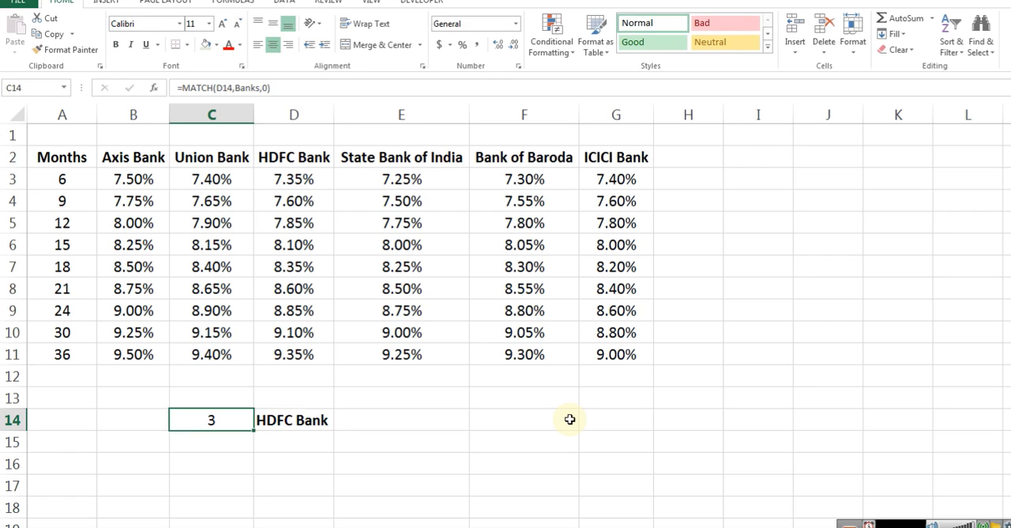
Change the bank in D14 to ICICI Bank
key("Right")
type("ICIC")
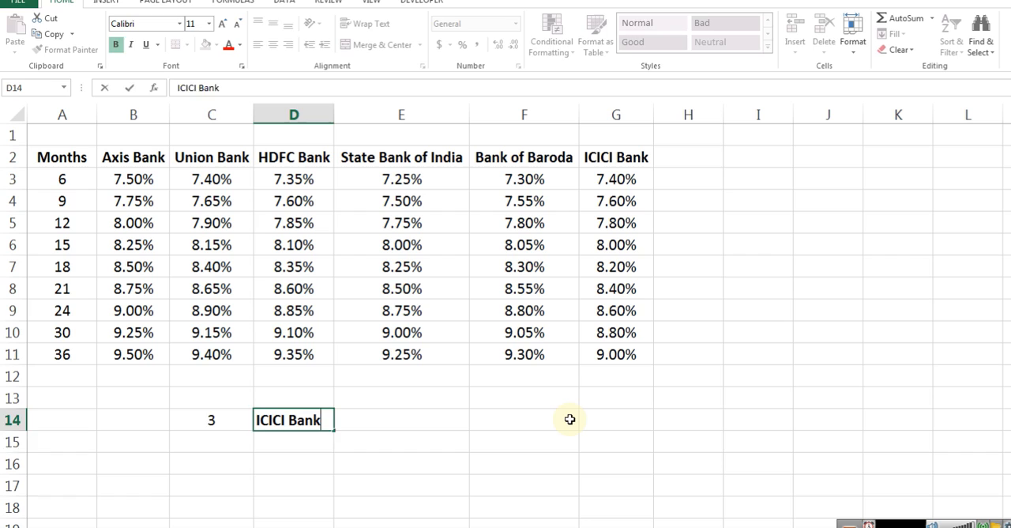
key("Return")
key("Up")
Test the unlisted name Indian Bank as the lookup value in D14 and undo the entry
key("F2")
key("Home")
key("ctrl+shift+Right")
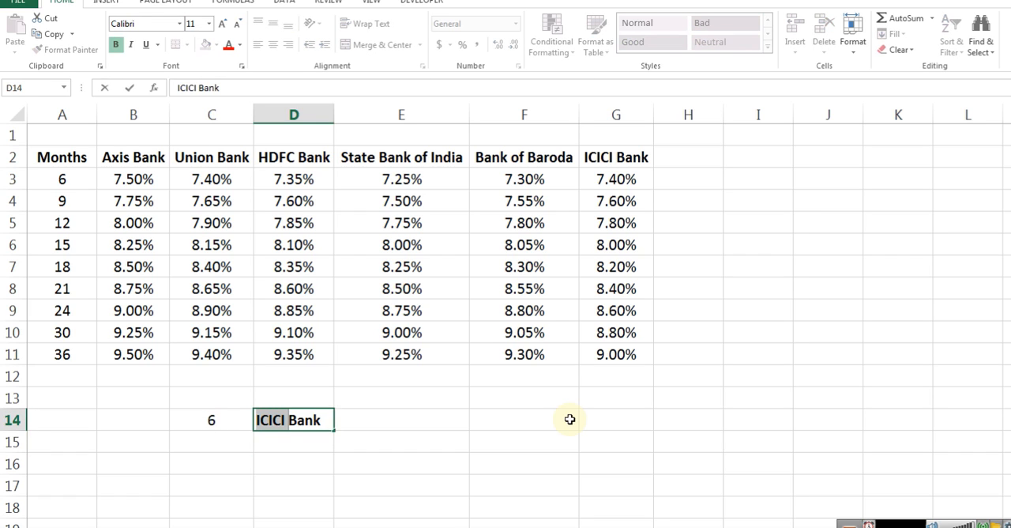
type("Indian")
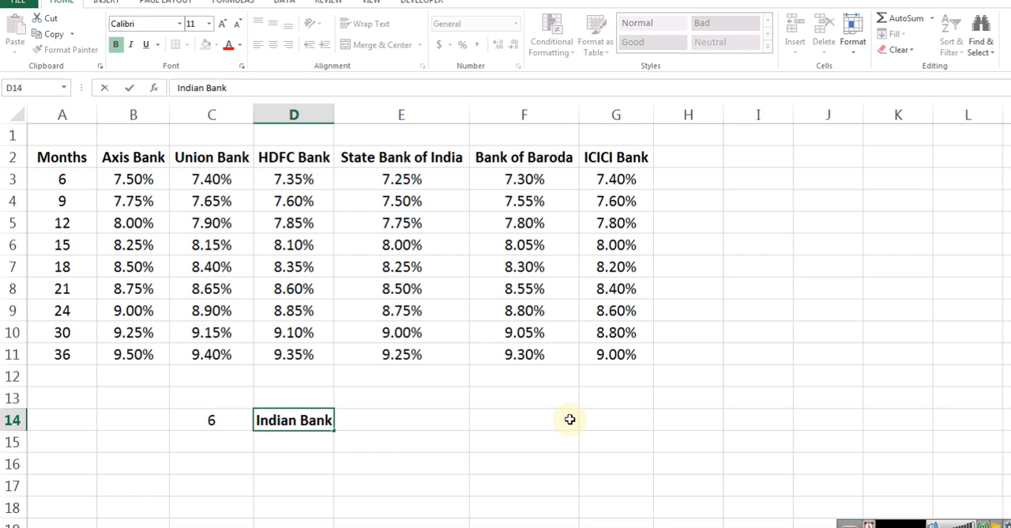
key("Return")
key("Up")
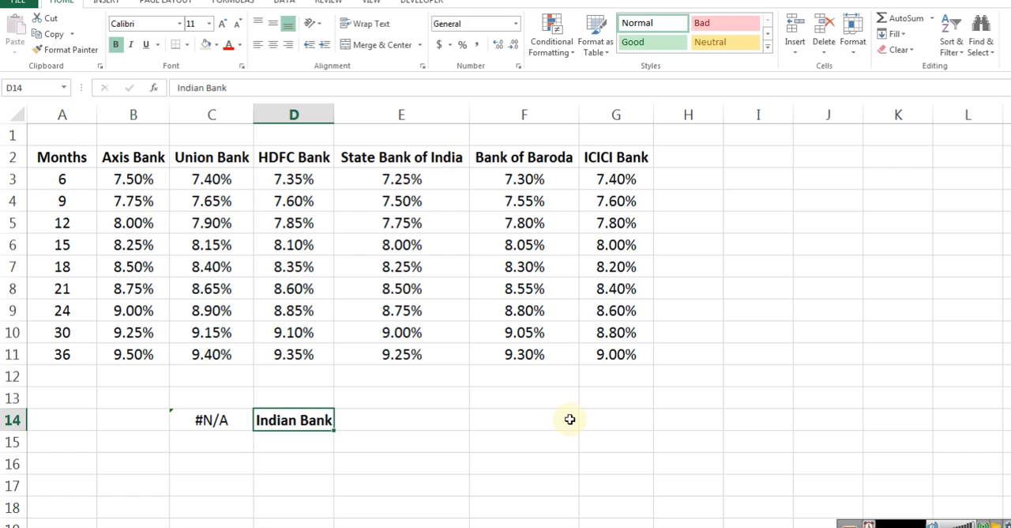
key("ctrl+z")
Examine the MATCH formula in C14 together with its lookup value in D14
key("Left")
key("F2")
key("Escape")
key("Right")
key("F2")
key("Escape")
key("Left")
key("F2")
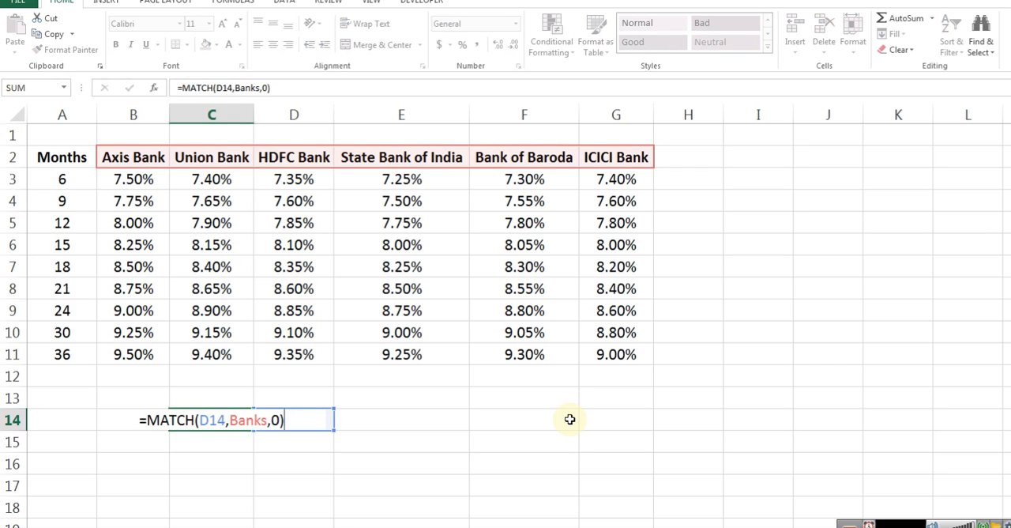
key("Escape")
key("F2")
key("Escape")
key("Left")
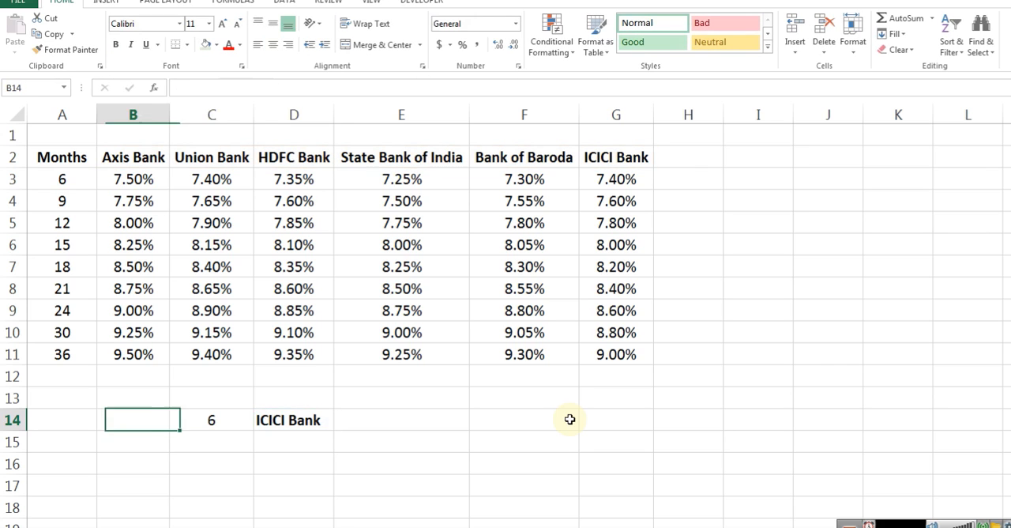
key("Right")
key("Right")
key("F2")
key("Escape")
key("Left")
key("Down")
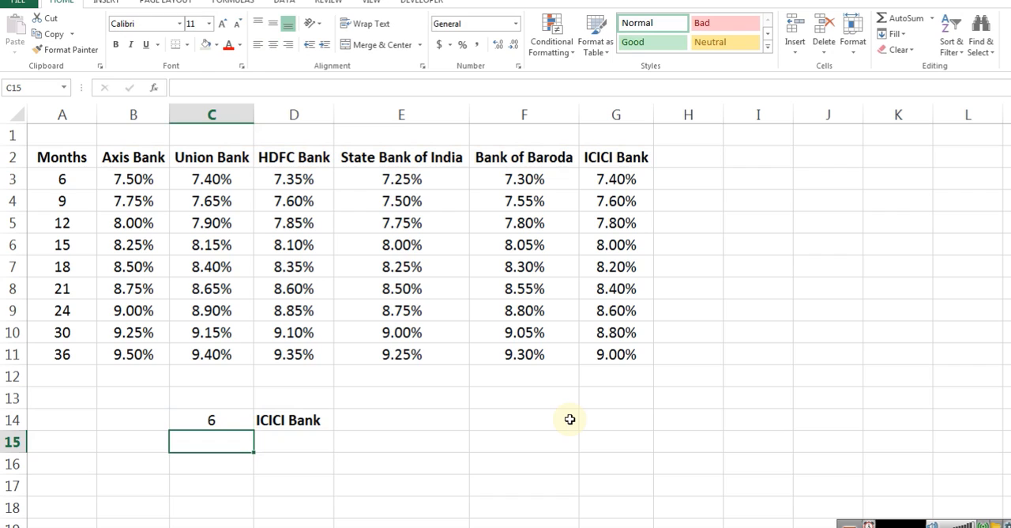
Label cell B14 Bank in bold and review the bank name and MATCH formula beside it
key("Up")
key("Left")
type("Bank")
key("Return")
key("Up")
key("Right")
key("Right")
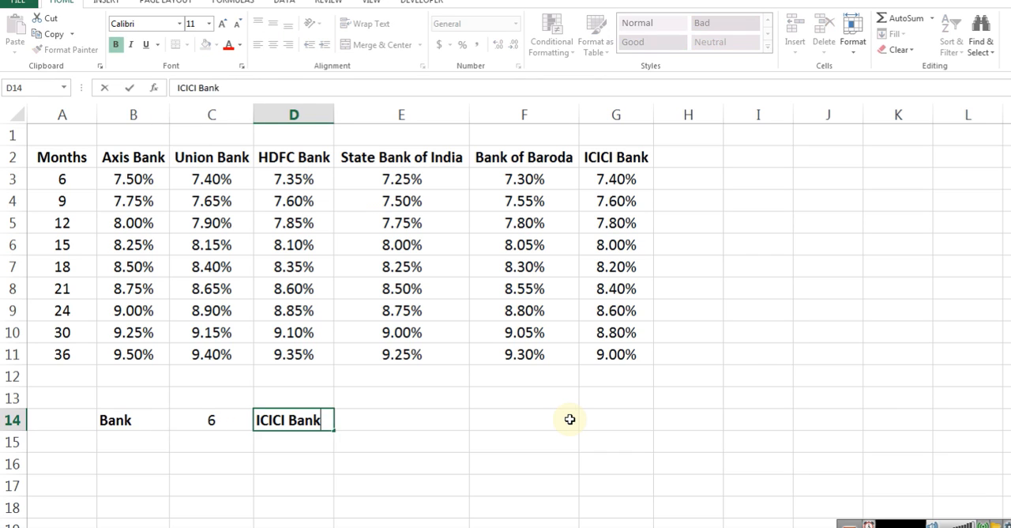
key("Left")
key("F2")
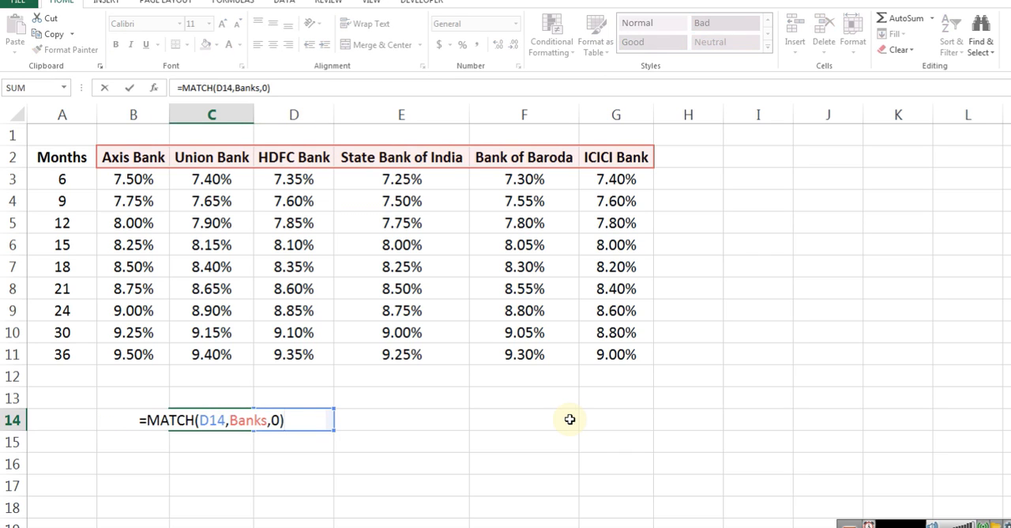
Label cell B15 Months in bold under the Bank label
key("shift+Tab")
key("Down")
type("MOnths")
key("Return")
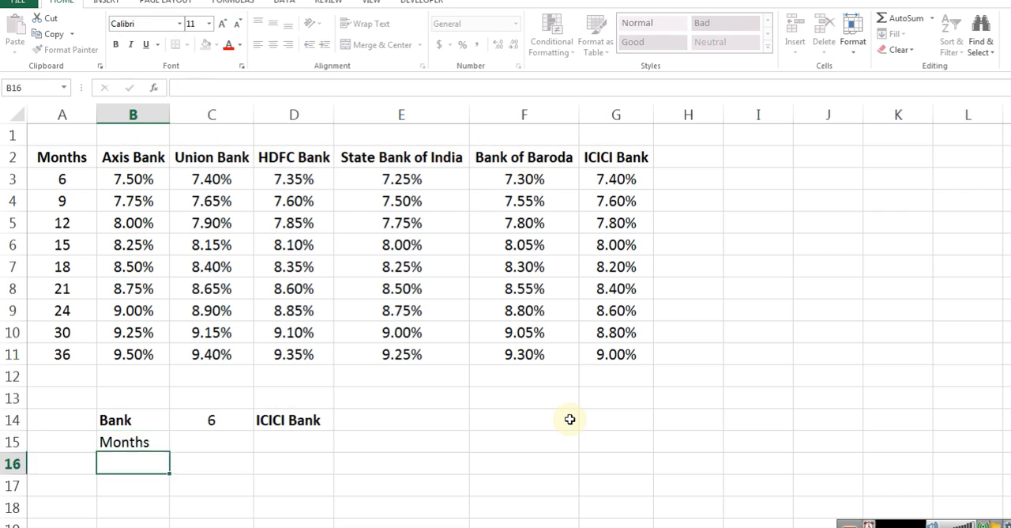
key("Up")
Enter the heading Row Match No. in C13 and review the formula in the cell below it
key("Tab")
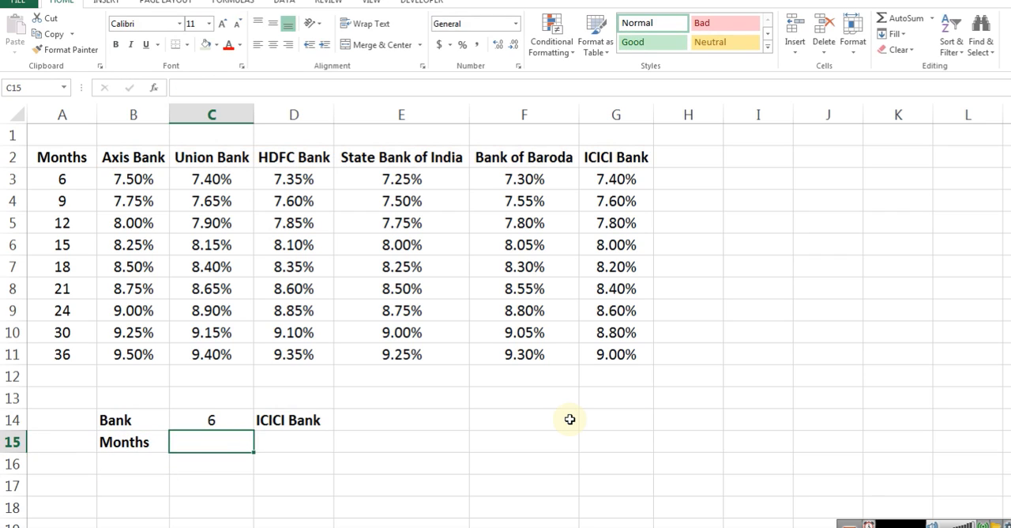
key("Up")
key("Up")
type("Row Match No.")
key("Return")
key("Up")
key("Down")
key("F2")
key("Return")
Enter 30 as the number of months in D15 and align it to the left
key("Tab")
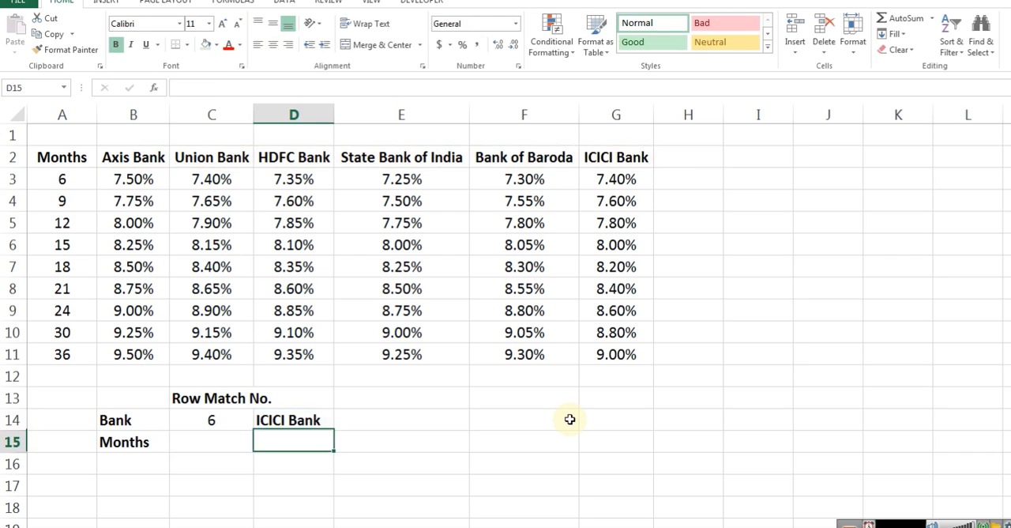
type("30")
key("Return")
key("Up")
key("ctrl+1")
key("Tab")
key("Down")
key("Return")
key("Return")
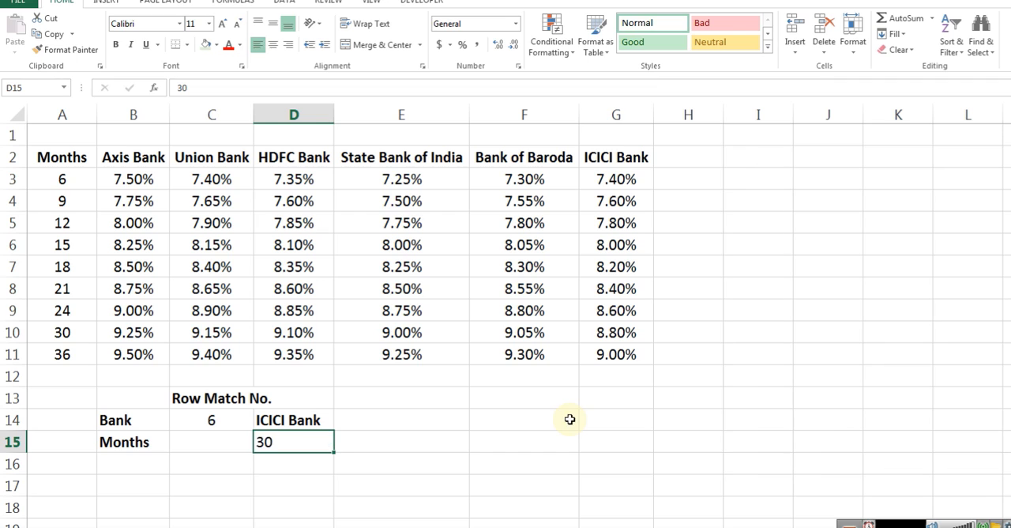
Enter the formula =MATCH(D15,Months,0) in C15 beside the Months label and center its result
key("Left")
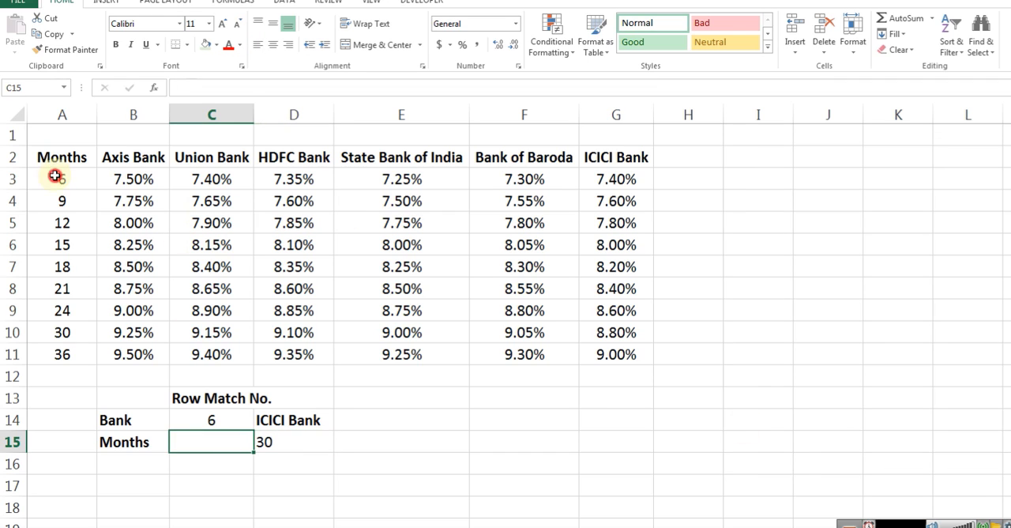
left_click_drag(61, 179, 72, 354)
left_click(210, 444)
type("=mata")
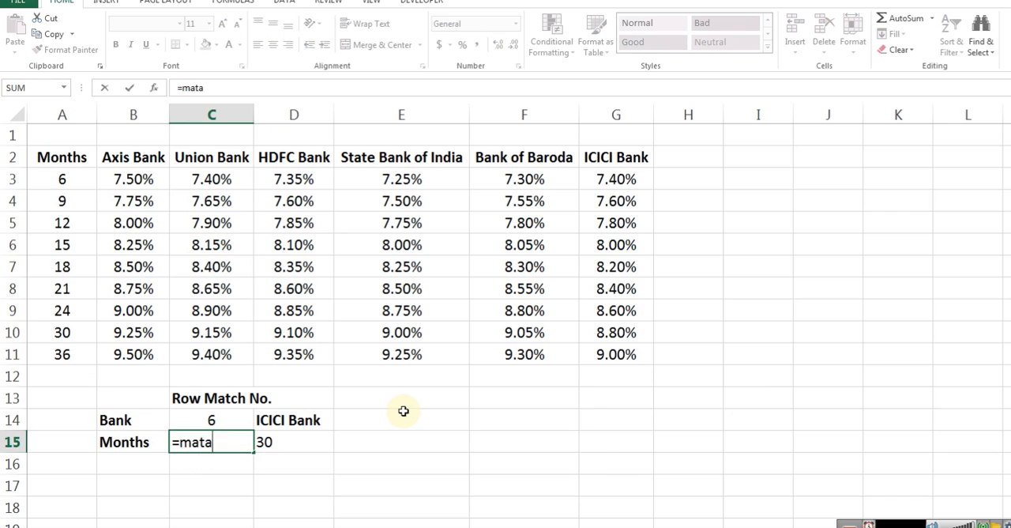
key("BackSpace")
key("Tab")
key("Right")
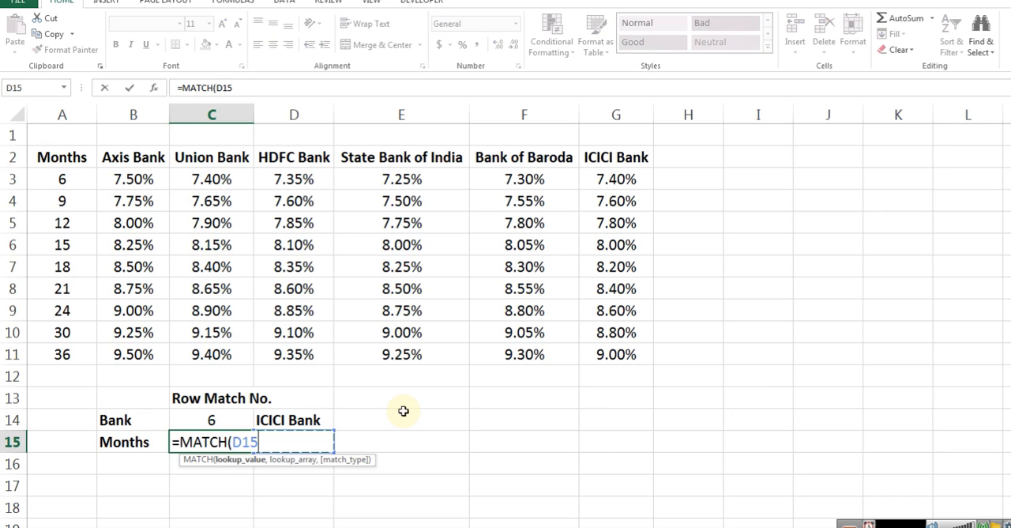
type(",")
key("Up")
key("Left")
key("Left")
key("Up")
key("Up")
key("Up")
key("Up")
key("Up")
key("Up")
key("Up")
key("Up")
key("Up")
key("Up")
key("Up")
key("Up")
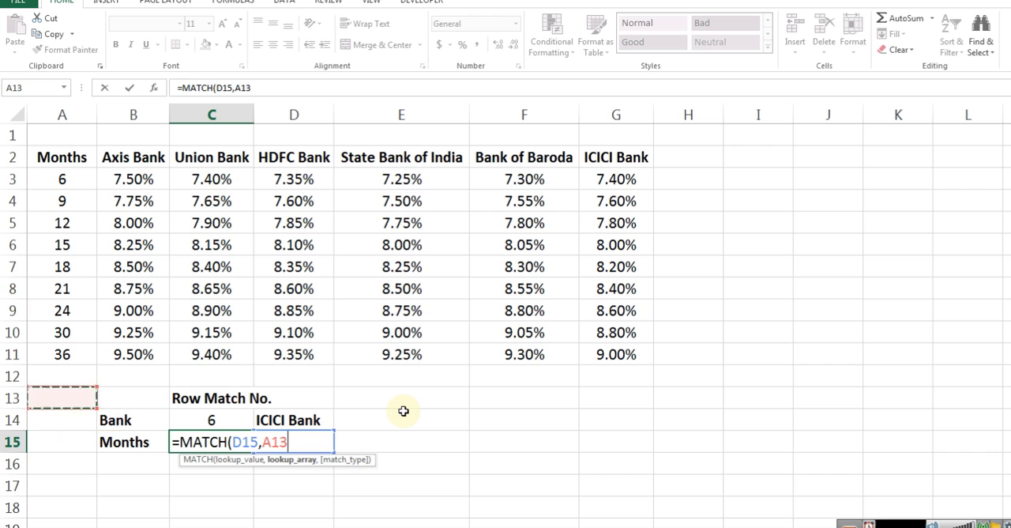
key("Down")
key("ctrl+shift+Down")
type(",0)")
key("ctrl+Return")
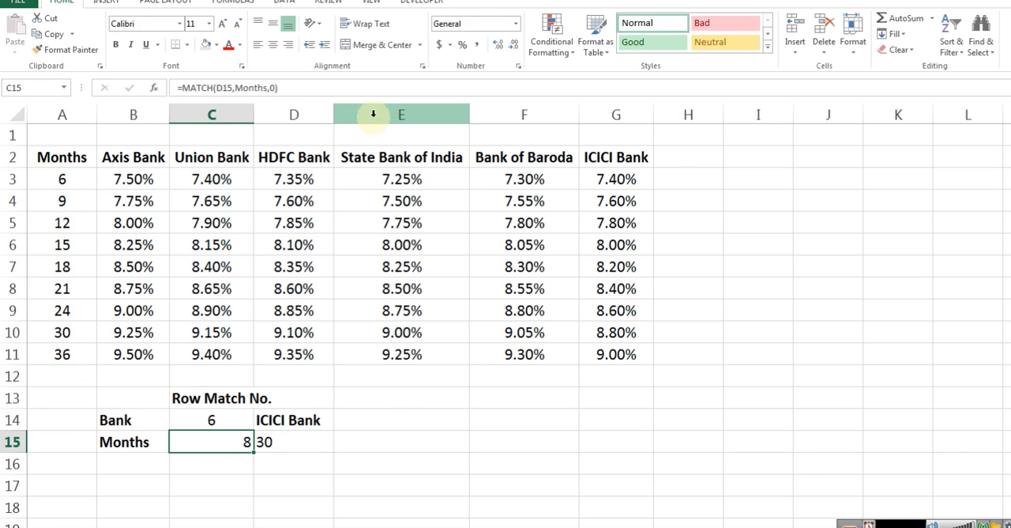
left_click(276, 46)
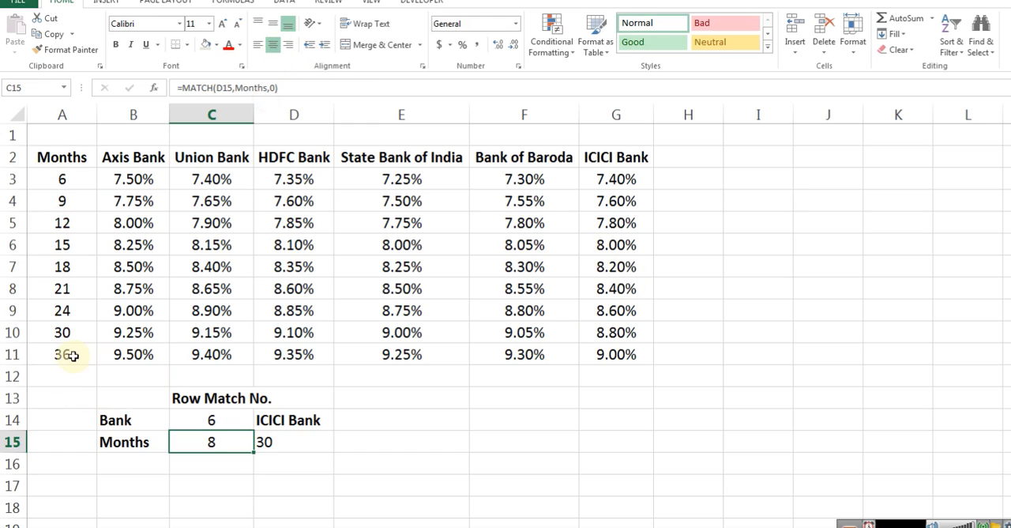
Check the bank match number in C14 by counting across the bank headings from Axis Bank to ICICI Bank
left_click(71, 354)
left_click(218, 427)
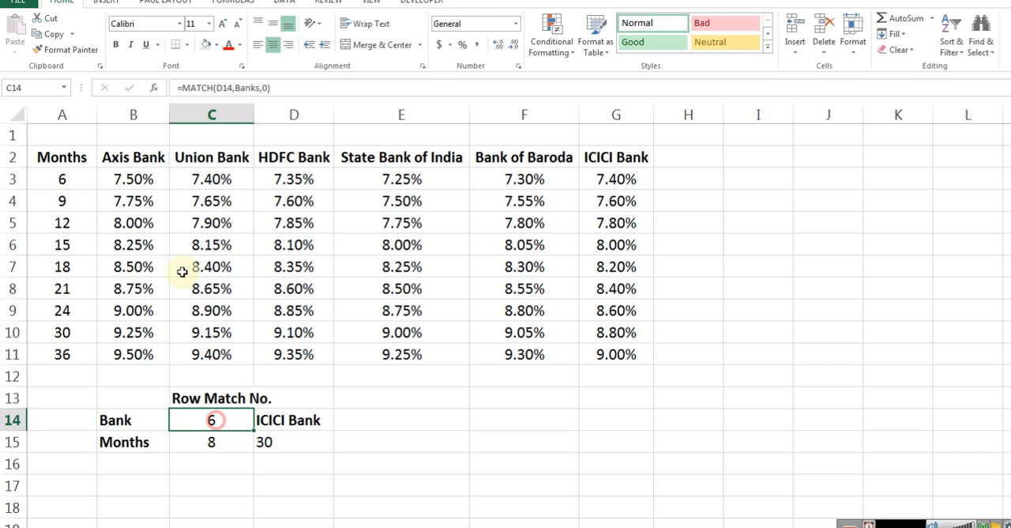
left_click(117, 157)
left_click(209, 157)
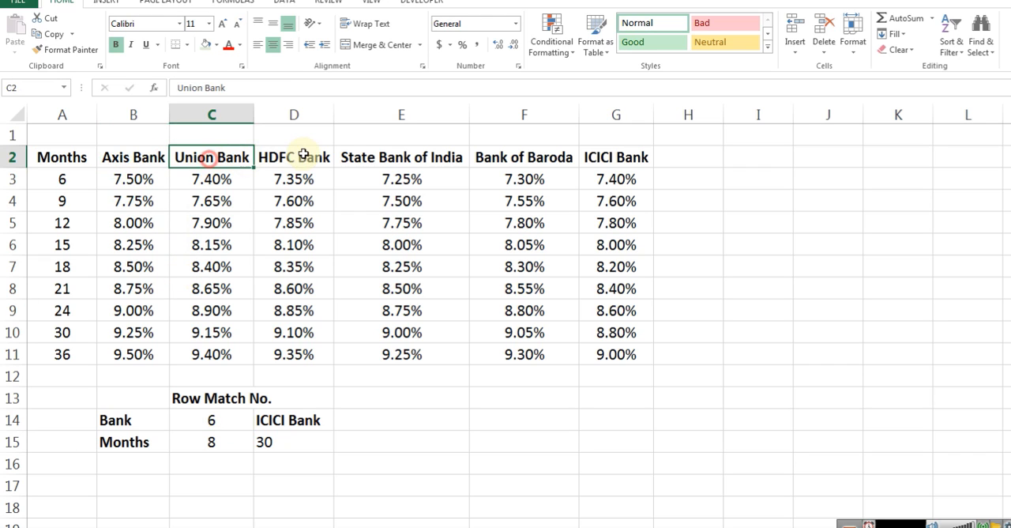
left_click(297, 160)
left_click(419, 158)
left_click(544, 158)
left_click(602, 158)
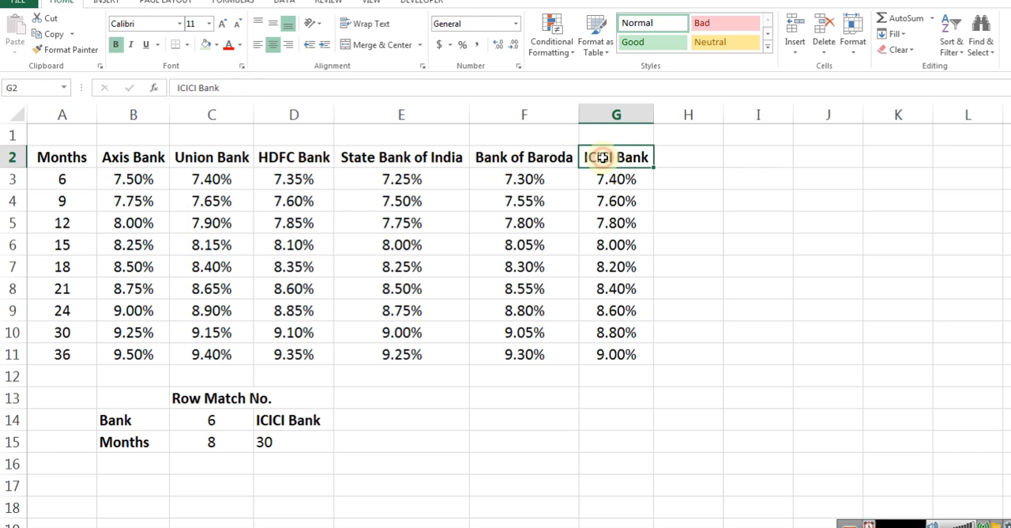
Trace the months match number down the ICICI Bank rates to G10 and give that cell a light green fill and red text
left_click(211, 443)
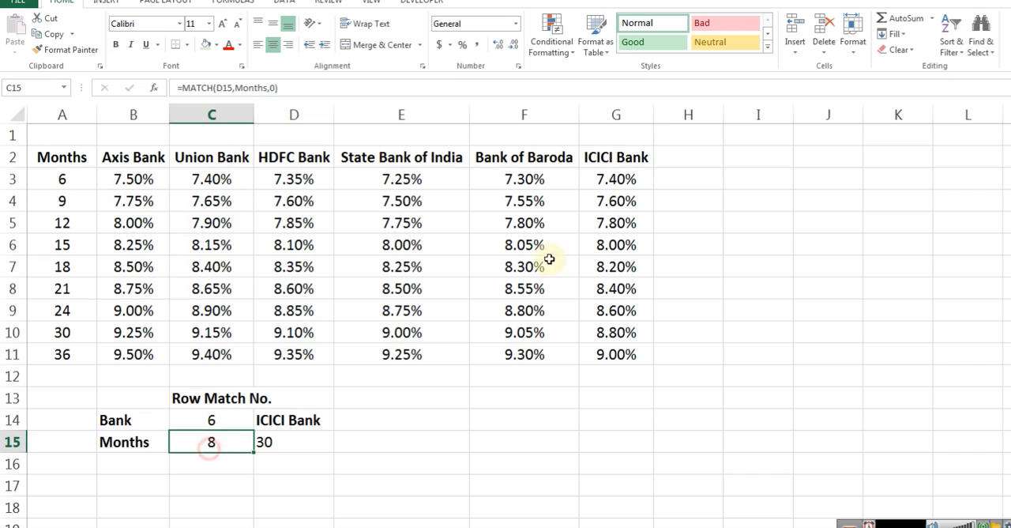
left_click(610, 187)
left_click(618, 202)
left_click(616, 224)
left_click(616, 245)
left_click(617, 266)
left_click(618, 289)
left_click(617, 310)
left_click(616, 333)
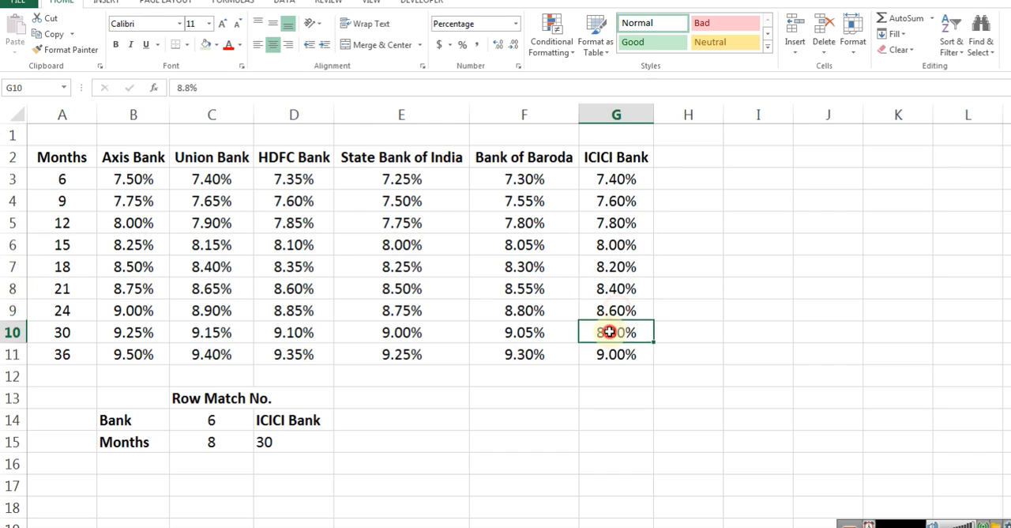
left_click(204, 44)
left_click(228, 44)
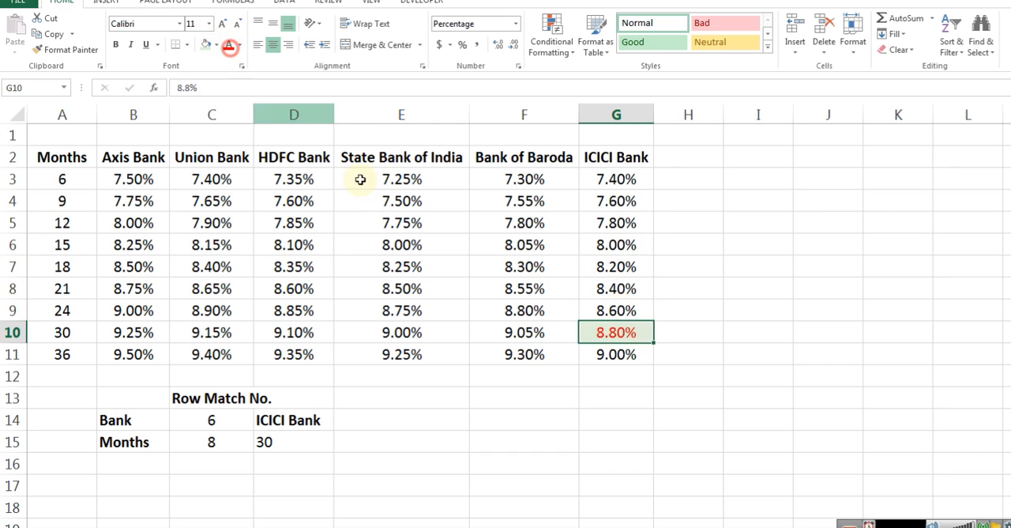
Compare the two match numbers, the chosen bank and the 30-month row with the highlighted rate in G10
left_click_drag(211, 421, 215, 442)
left_click(215, 442)
left_click(287, 419)
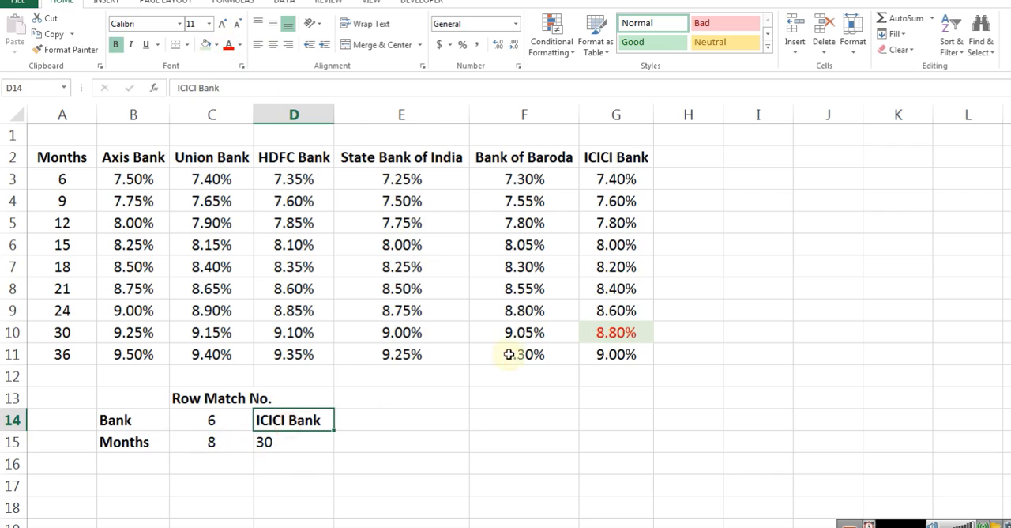
left_click(621, 336)
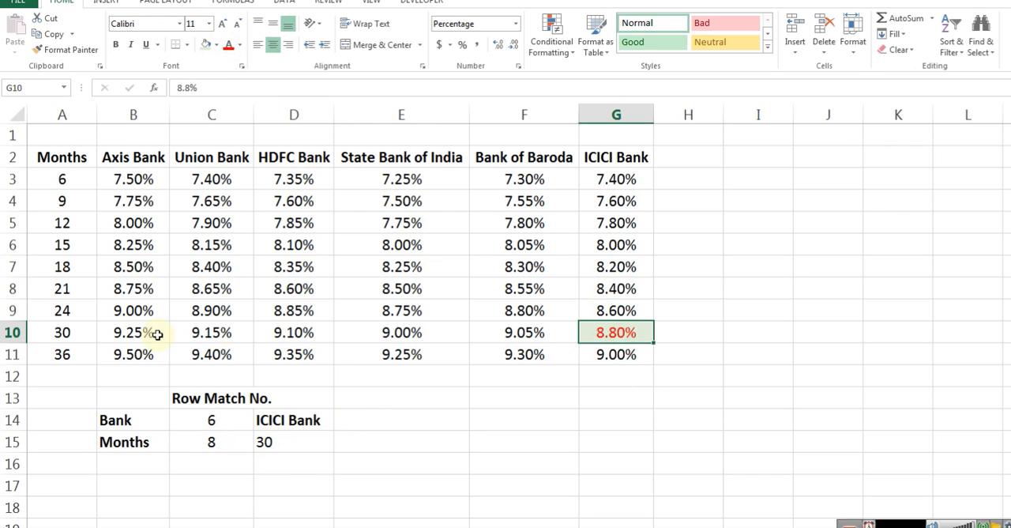
left_click(219, 426)
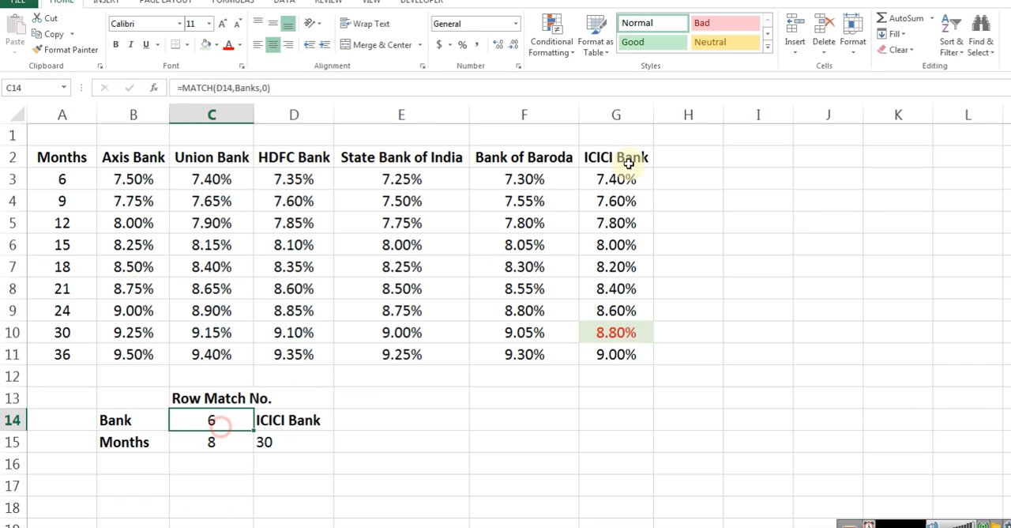
left_click(68, 331)
left_click(616, 333)
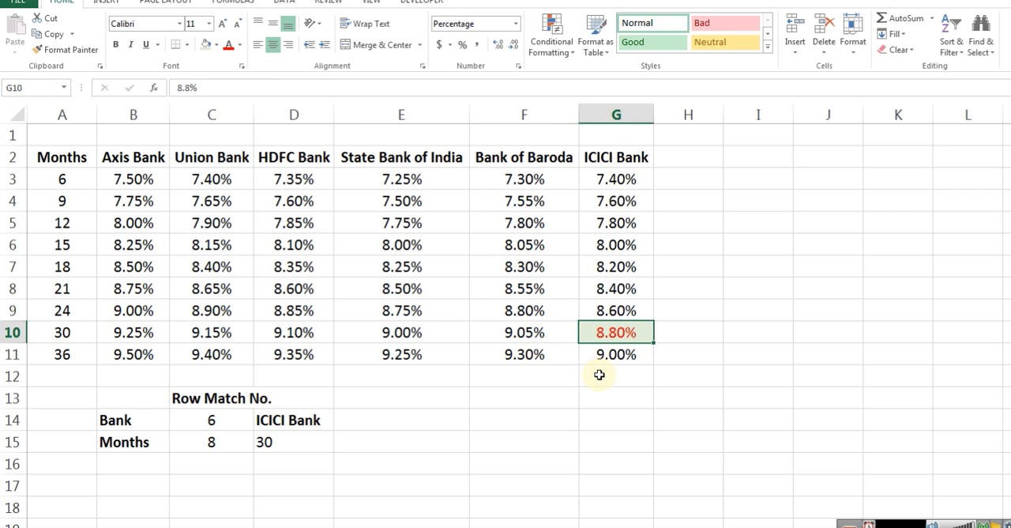
Enter the formula =INDEX(B3:G11,C14,C15) in C16 below the match numbers
left_click(132, 463)
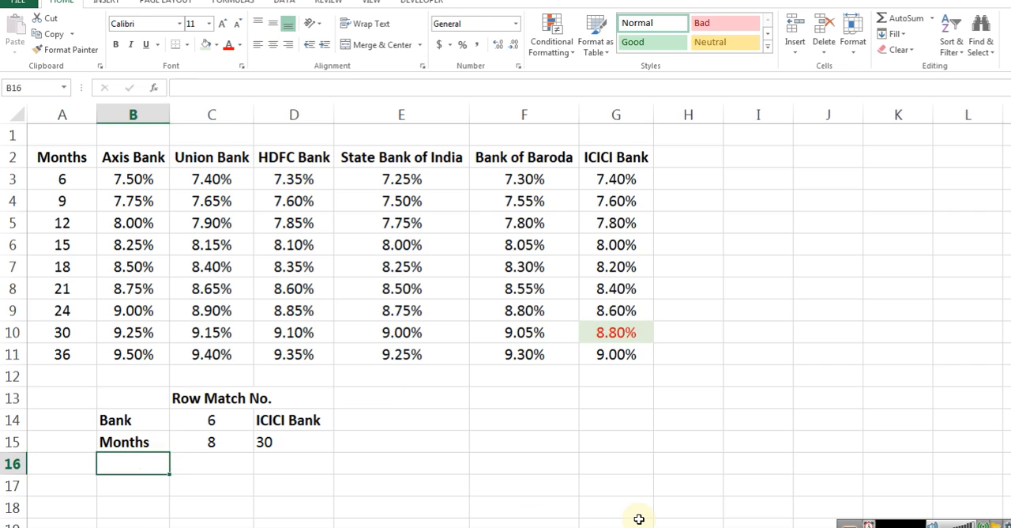
key("Right")
key("Right")
key("Left")
key("Left")
key("Right")
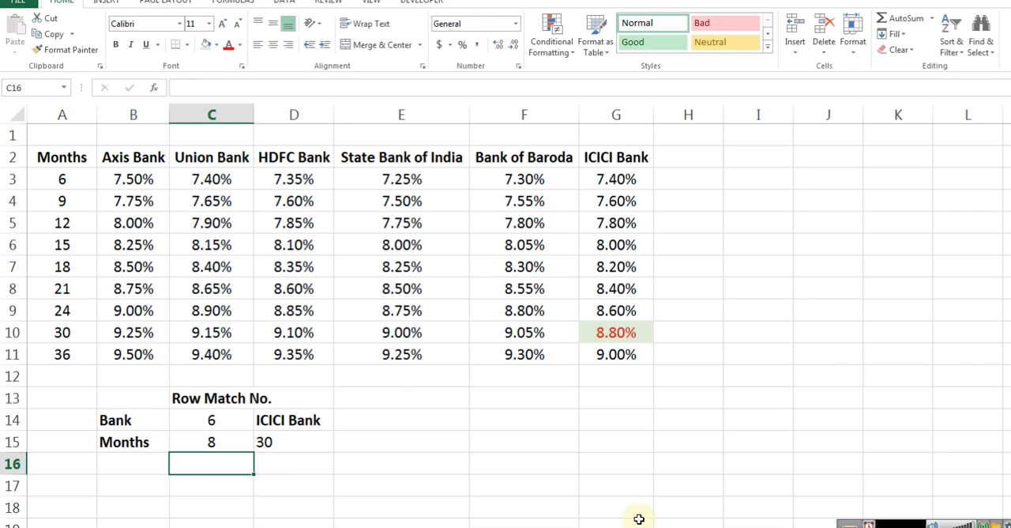
type("=inde")
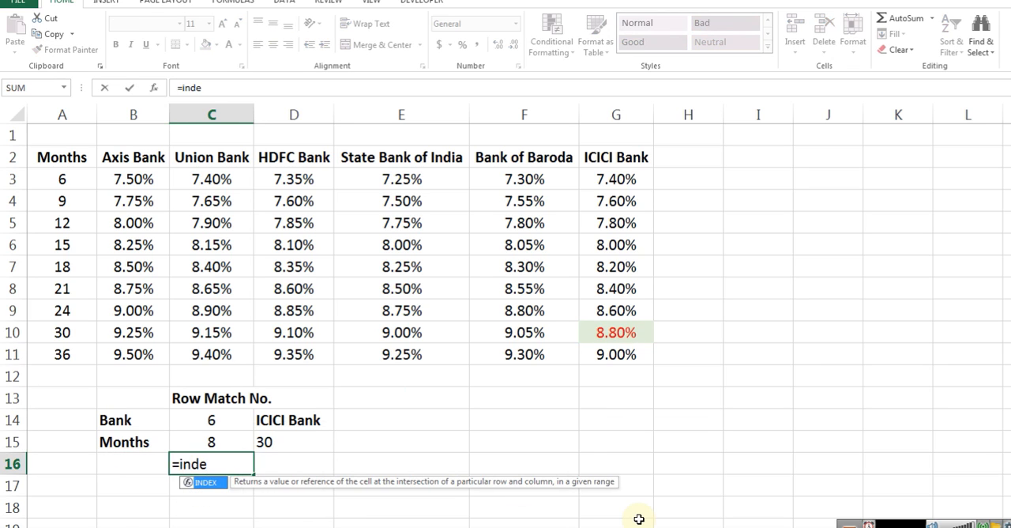
key("Tab")
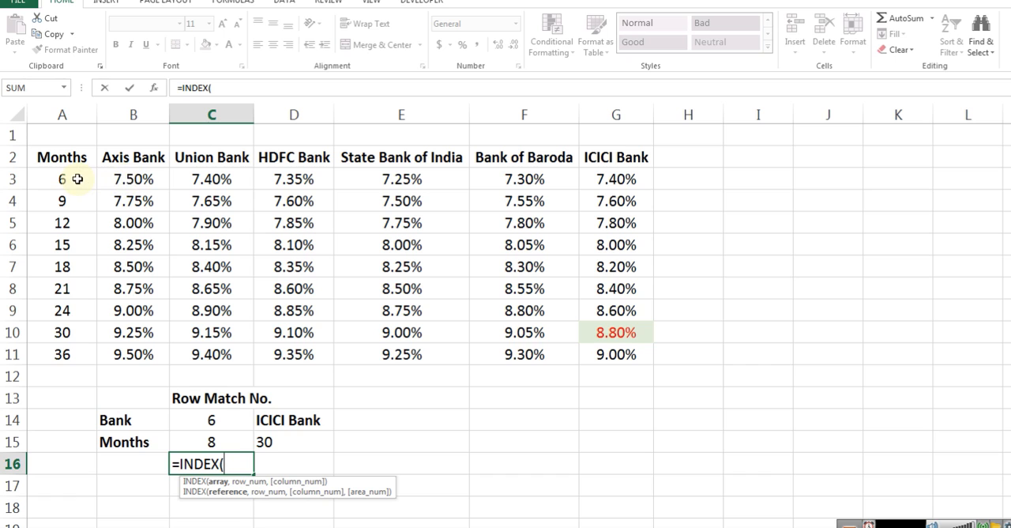
left_click_drag(134, 178, 594, 352)
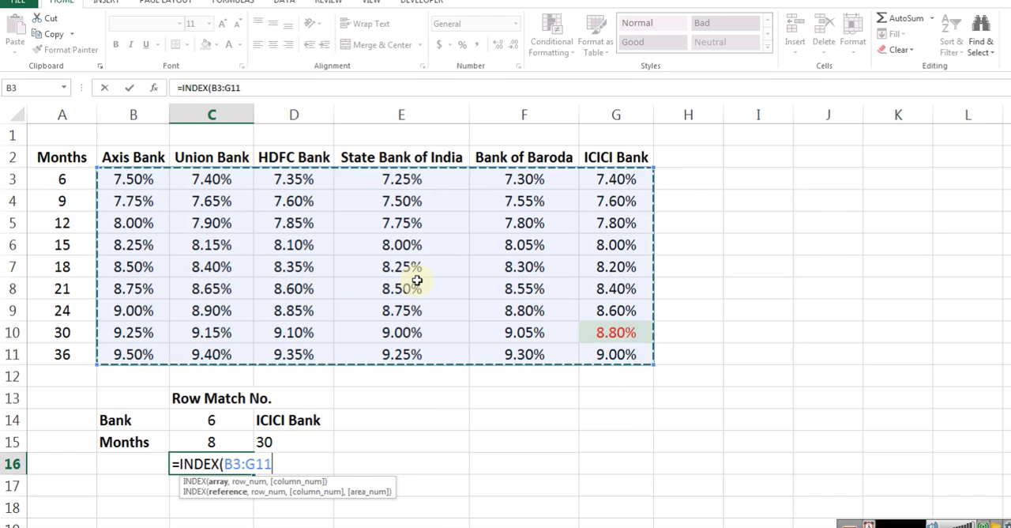
type(",")
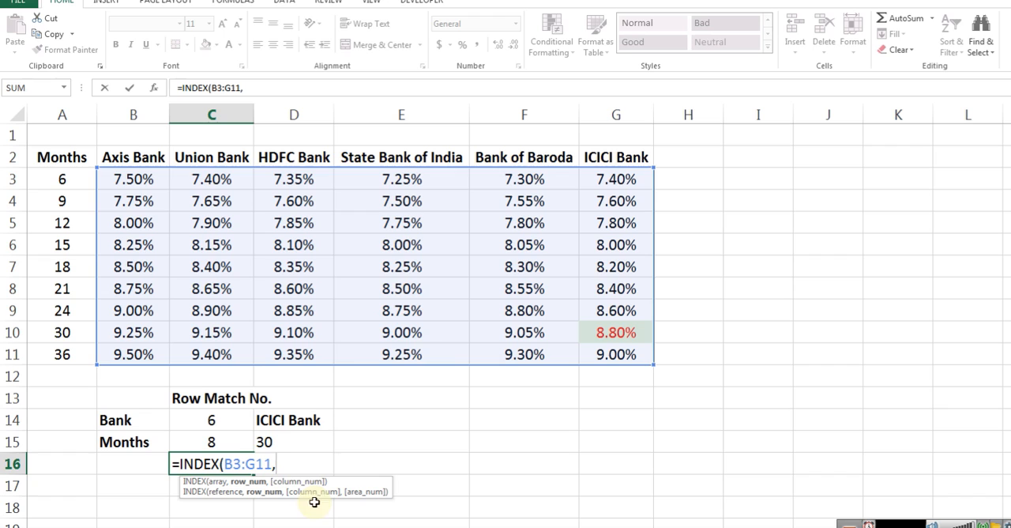
left_click(202, 421)
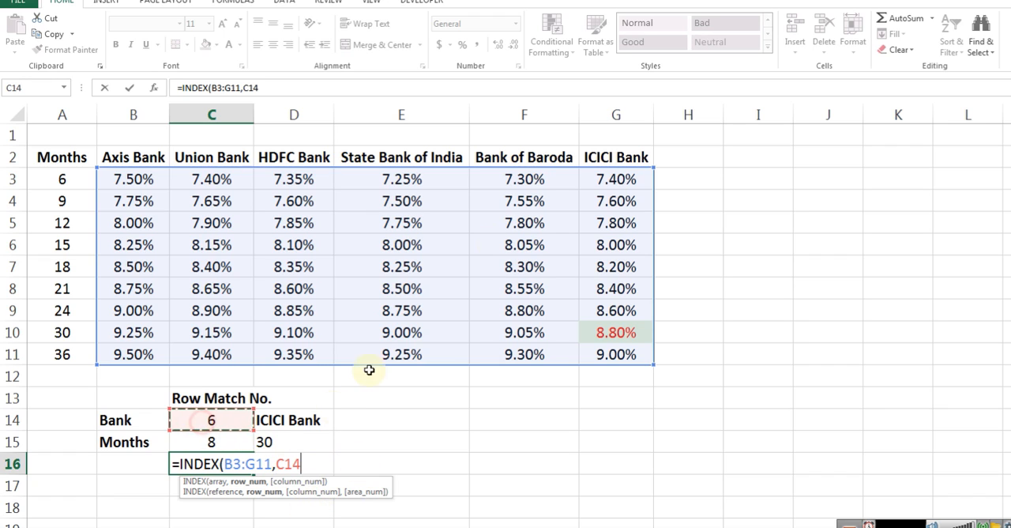
type(",")
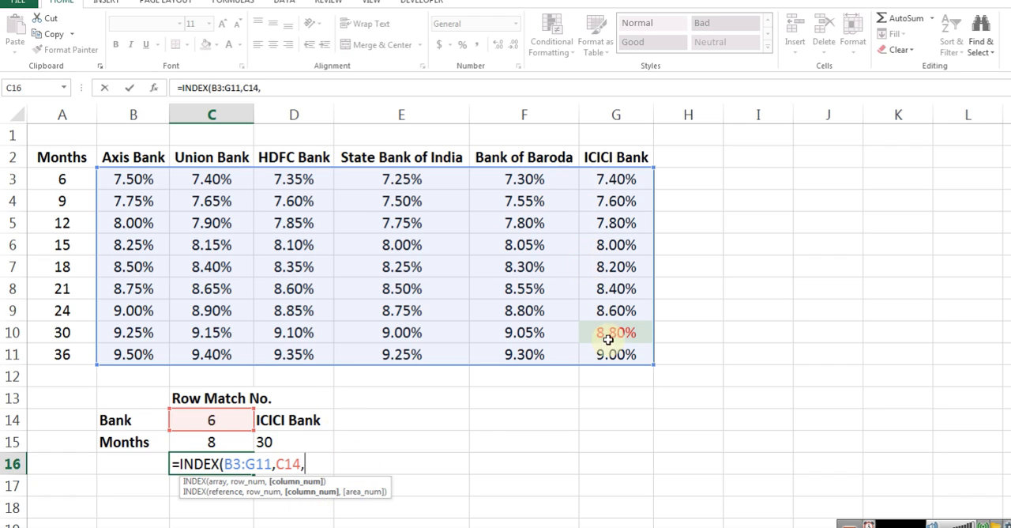
left_click(201, 440)
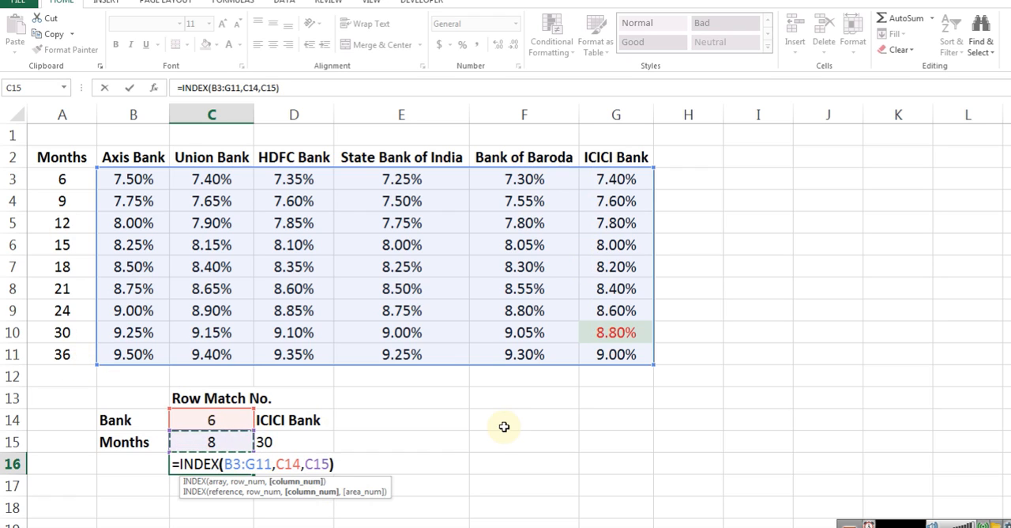
type(")")
key("ctrl+Return")
Review the array, row and column arguments of the INDEX formula in C16
key("F2")
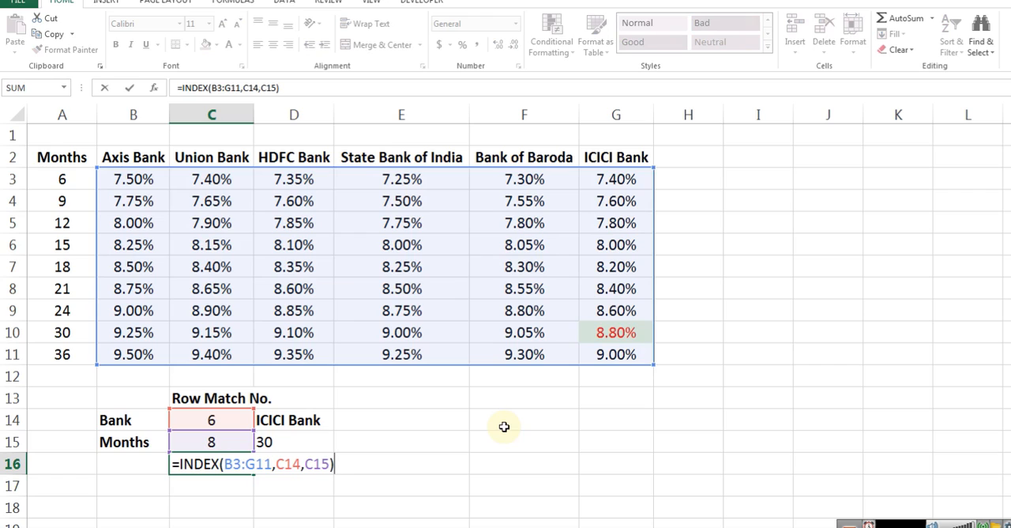
key("Left")
key("Left")
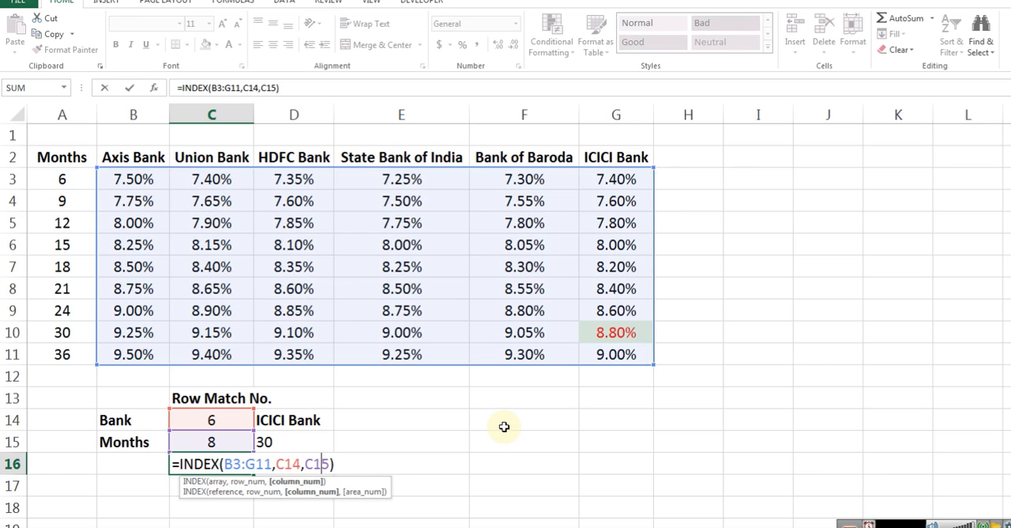
key("Right")
key("Right")
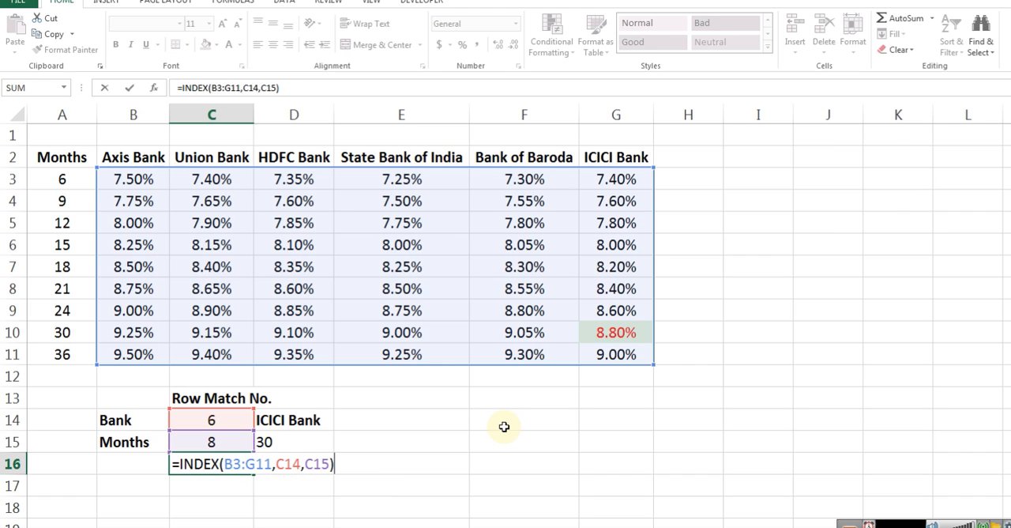
key("Return")
key("Up")
key("F2")
key("Left")
key("Left")
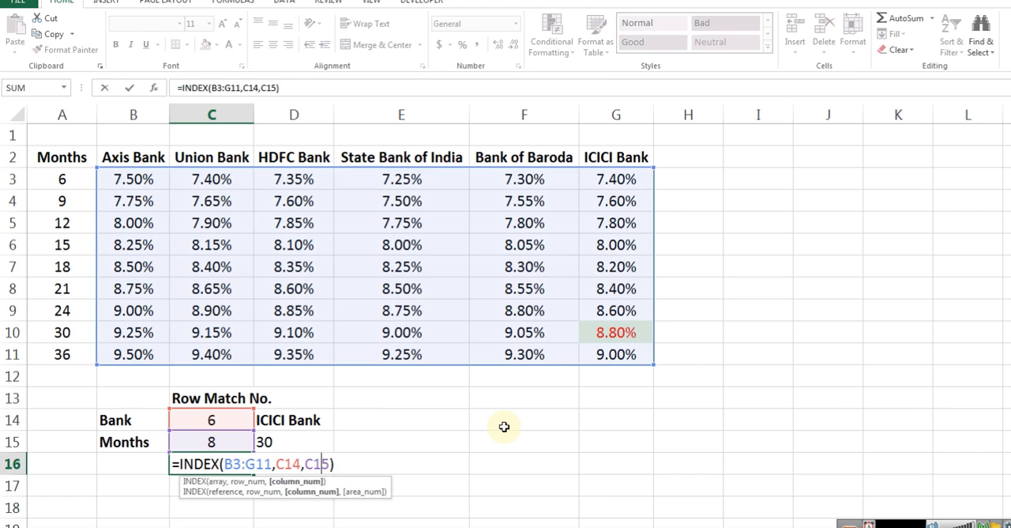
key("Return")
key("Up")
key("F2")
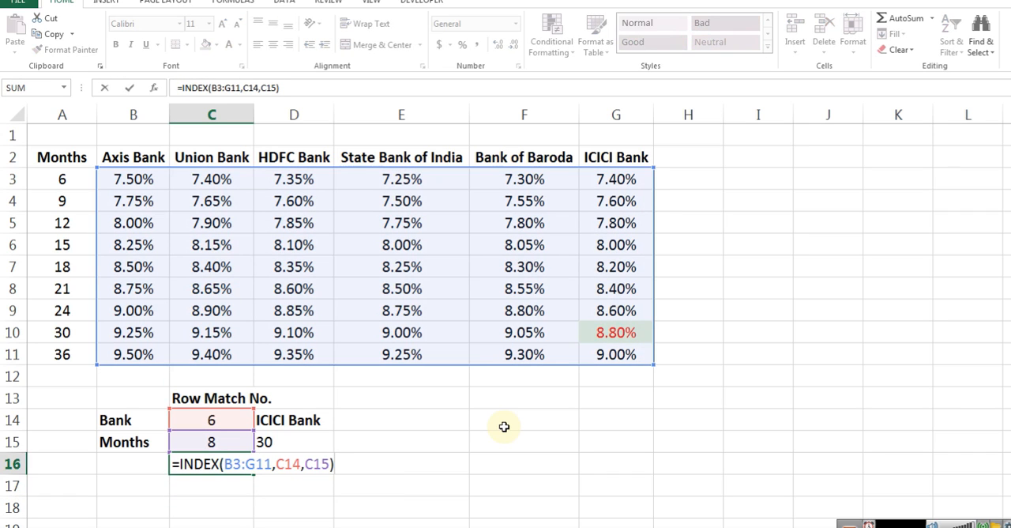
key("Left")
key("Left")
key("Left")
key("Left")
key("Left")
key("Left")
key("Left")
key("Left")
key("Left")
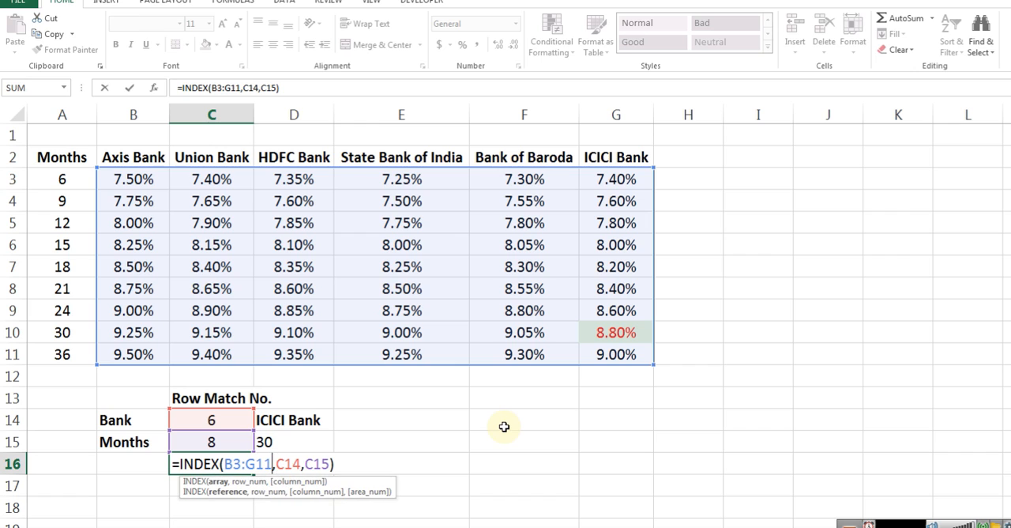
key("Return")
Examine the MATCH formulas in C15 and C14 that feed the INDEX formula
key("Up")
key("Up")
key("F2")
key("Escape")
key("Down")
key("Up")
key("F2")
key("Escape")
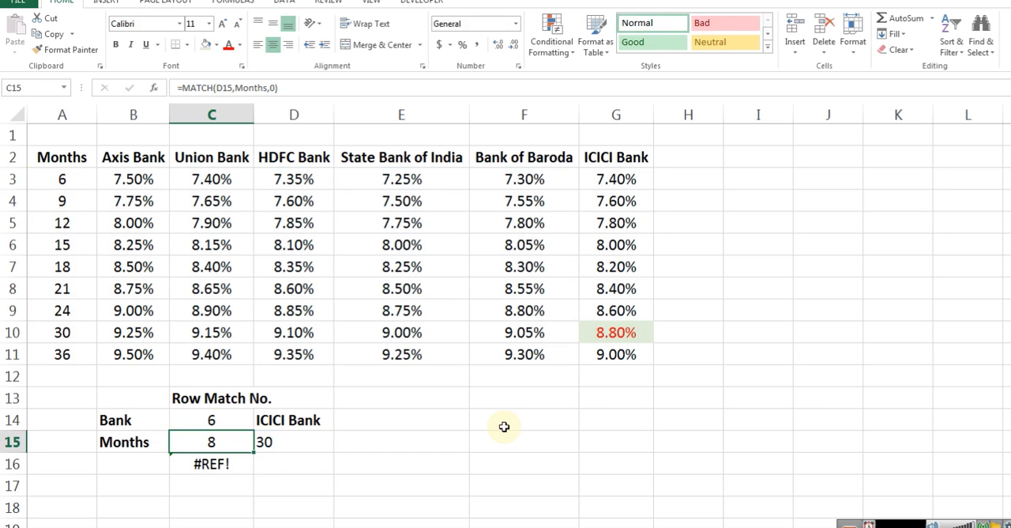
key("Down")
key("F2")
key("Escape")
key("Up")
key("Up")
key("F2")
key("Escape")
Swap the row and column arguments of the C16 formula to make it =INDEX(B3:G11,C15,C14)
key("Down")
key("Down")
key("F2")
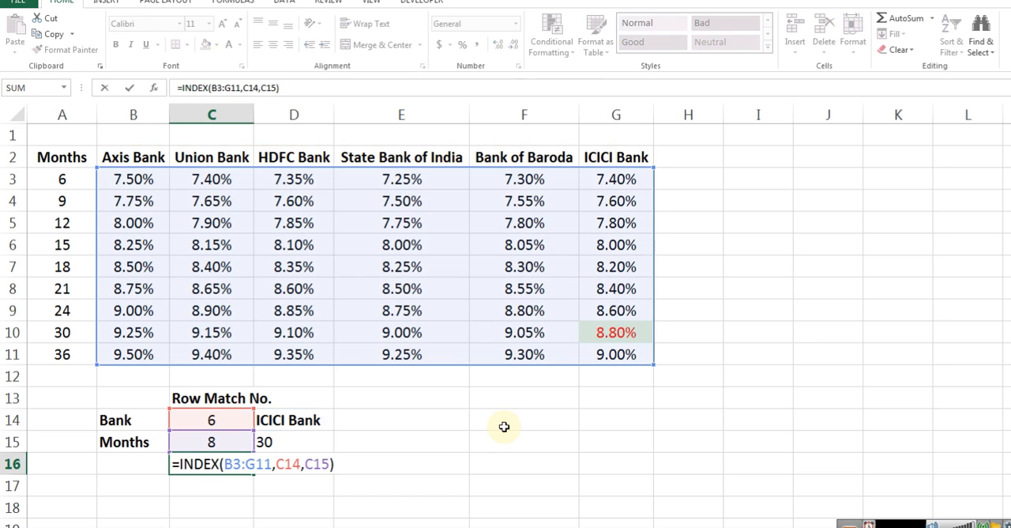
key("Left")
key("Left")
key("Left")
key("Left")
key("Left")
key("BackSpace")
type("5")
key("Right")
key("Right")
key("Right")
key("BackSpace")
key("Delete")
type("14")
key("Return")
key("Up")
key("F2")
key("Escape")
key("F2")
key("Escape")
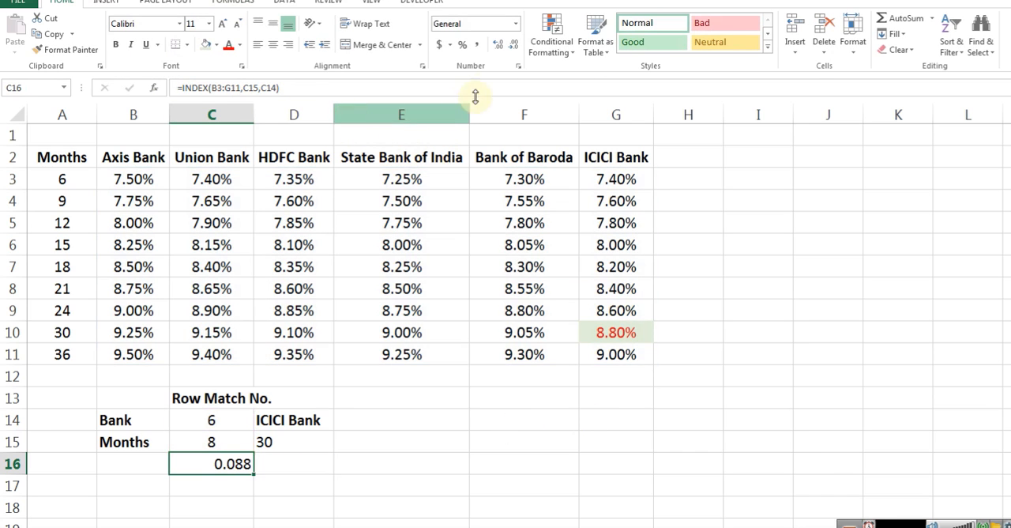
Format the INDEX result in C16 as a percentage
left_click(516, 24)
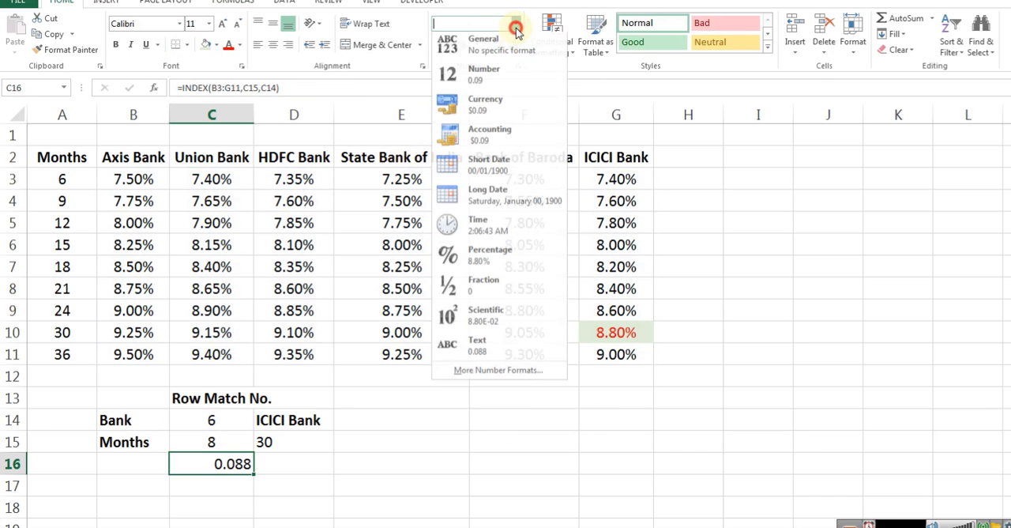
left_click(476, 255)
double_click(251, 466)
Change the bank in D14 to HDFC Bank and check the C16 result against the 30-month rate in the table
left_click(217, 420)
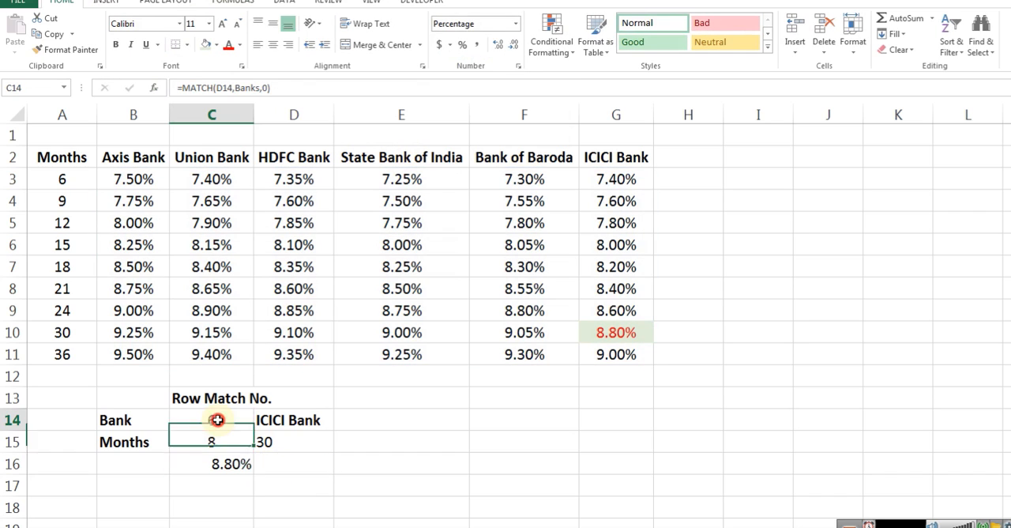
left_click(223, 447)
left_click(293, 423)
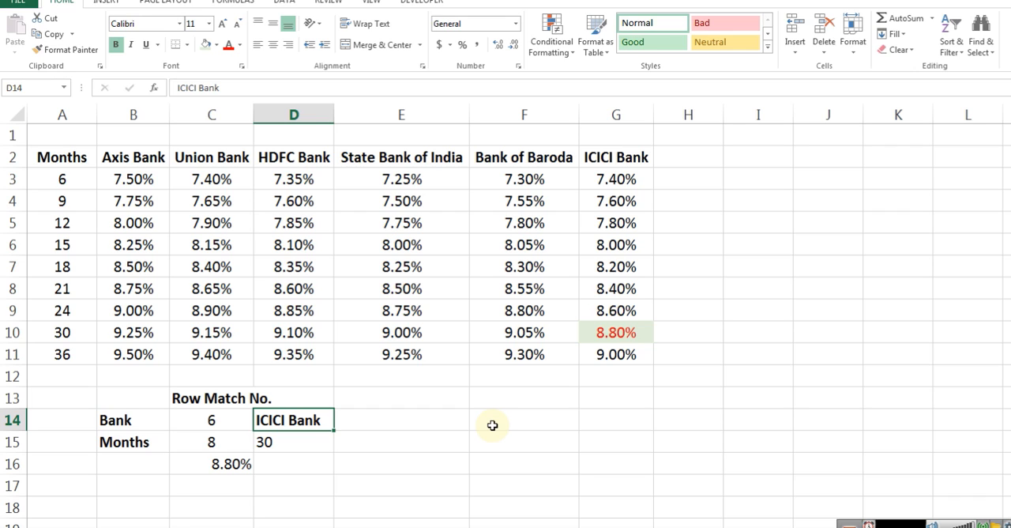
type("HDF")
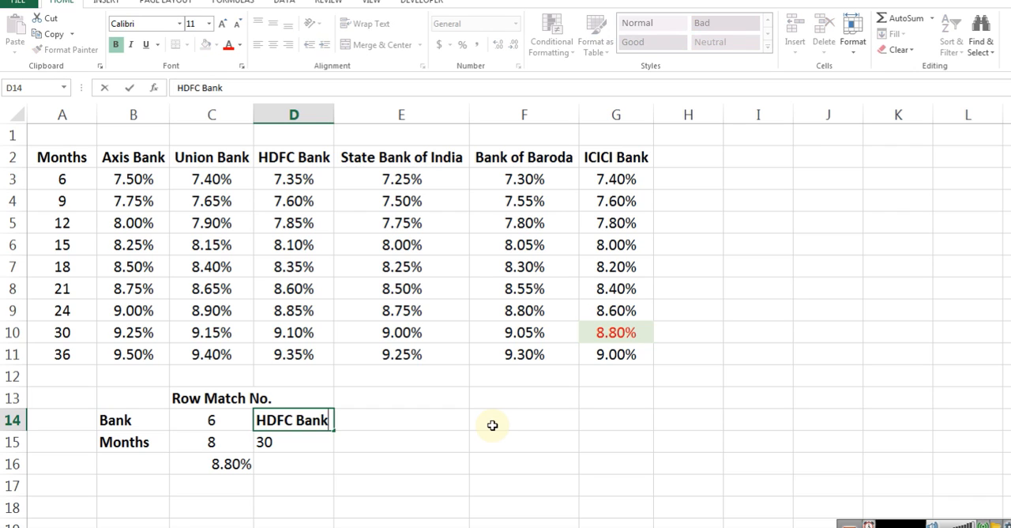
key("ctrl+Return")
left_click(293, 158)
left_click(61, 332)
left_click(305, 335)
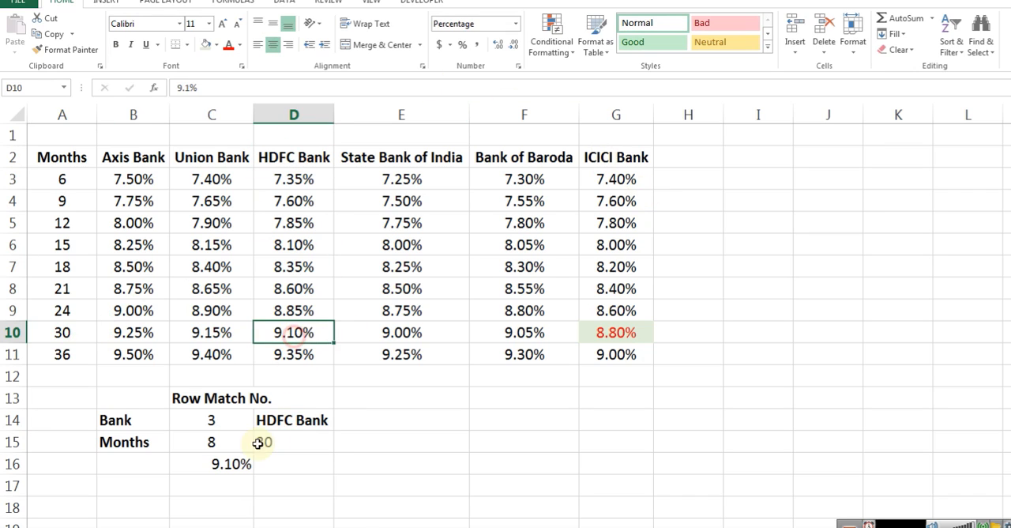
Centre the rate in C16 and set the months in D15 to 12
left_click(213, 463)
left_click(272, 46)
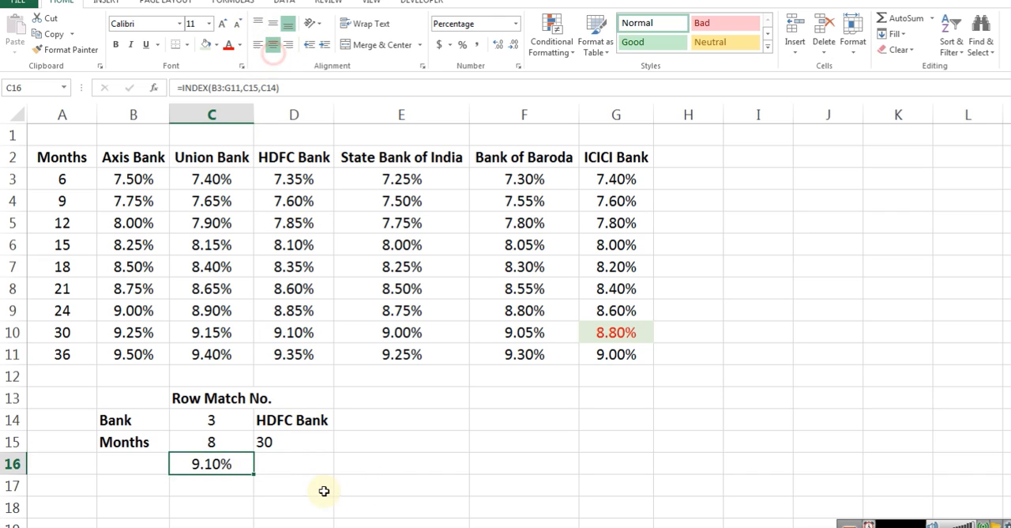
left_click(278, 451)
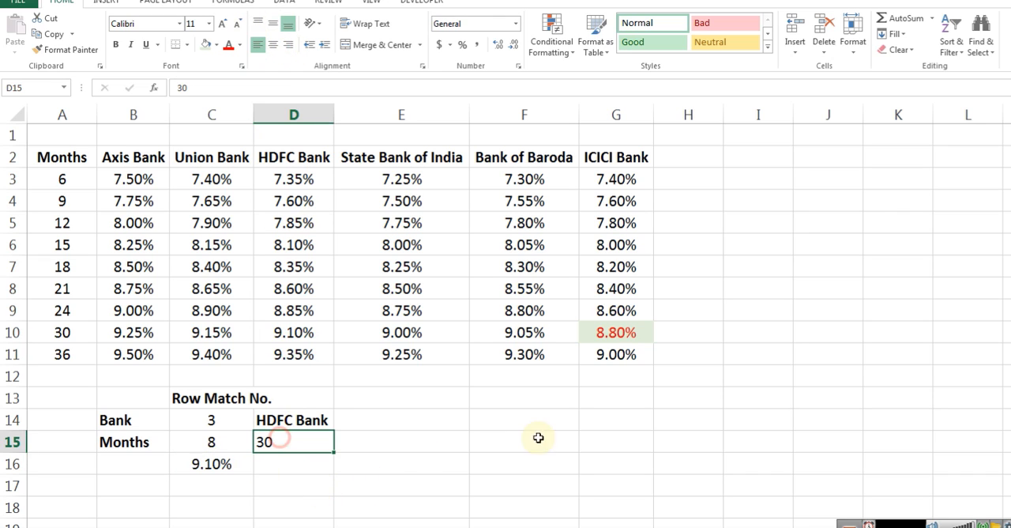
type("12")
key("Return")
key("Up")
Highlight the 12-month HDFC Bank rate in D5 with a light green fill and red font
left_click(279, 159)
left_click_drag(68, 228, 124, 230)
left_click(301, 223)
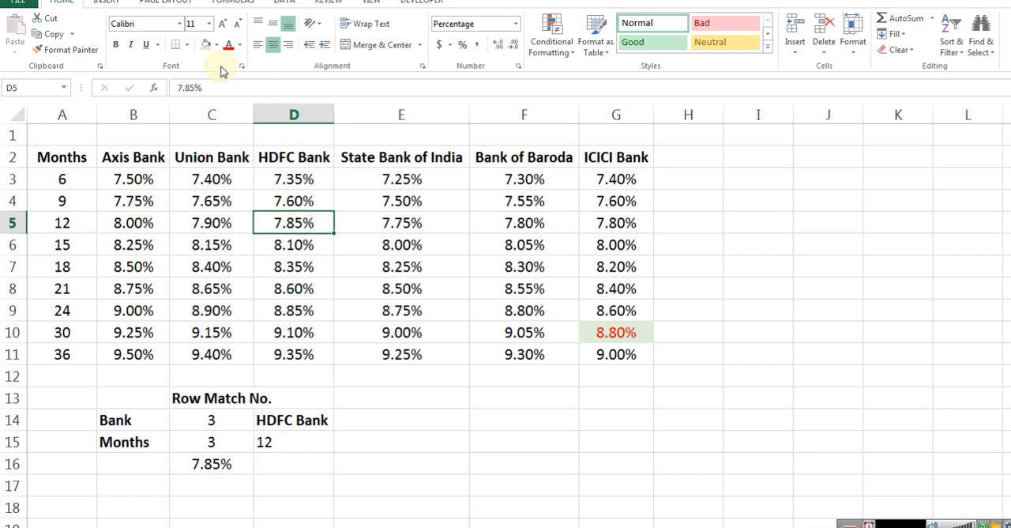
left_click(209, 45)
left_click(229, 45)
Clear the highlight from G10 by pasting only the formatting of G9 onto it
left_click(634, 337)
key("Up")
key("ctrl+c")
key("Down")
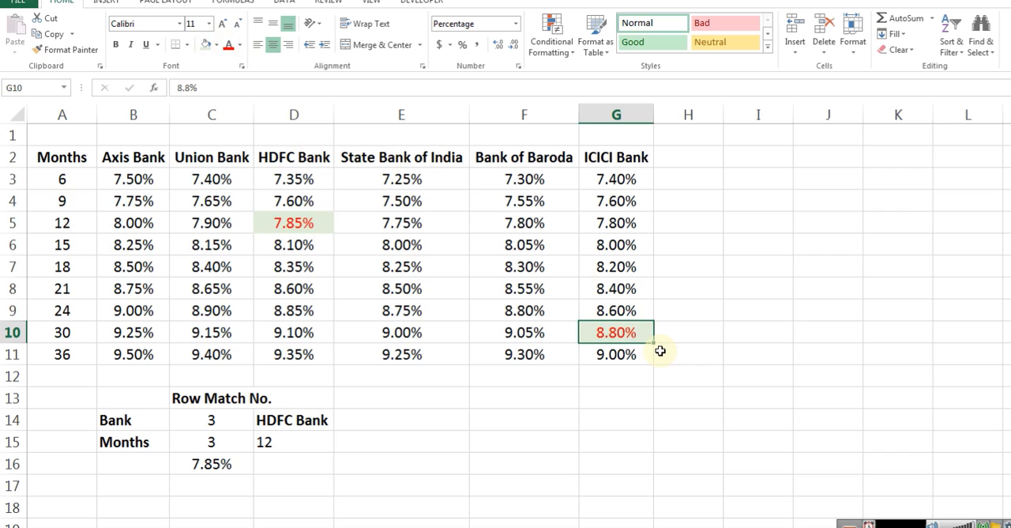
key("ctrl+v")
key("ctrl+z")
key("Up")
key("ctrl+c")
key("Down")
key("ctrl+alt+v")
key("t")
key("Return")
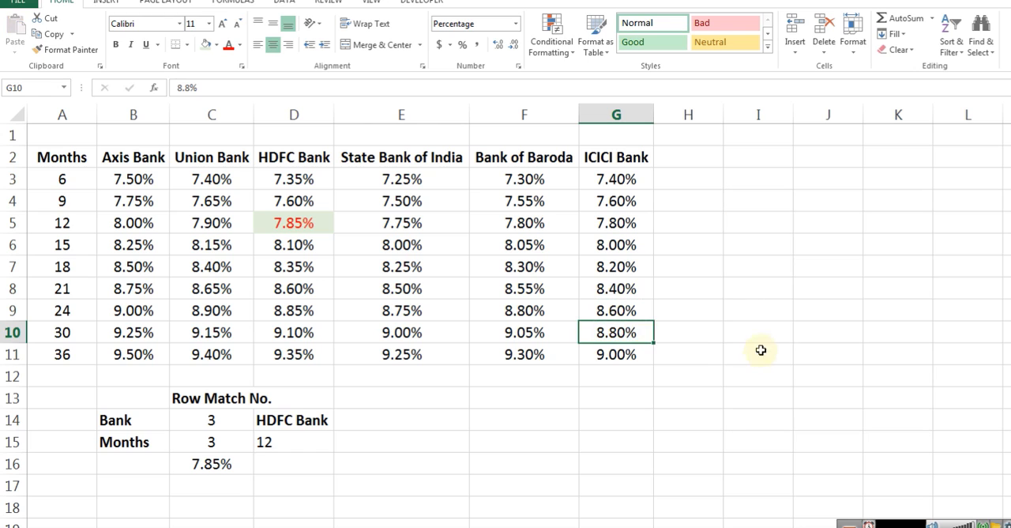
Examine the highlighted rate in D5 together with the MATCH formula in C14 and the INDEX formula in C16
left_click(308, 222)
left_click(207, 469)
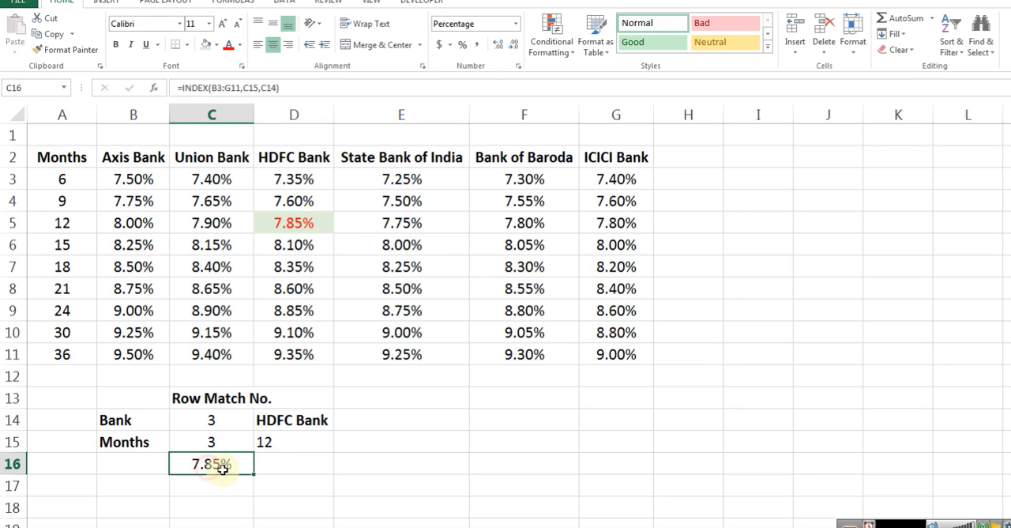
key("Up")
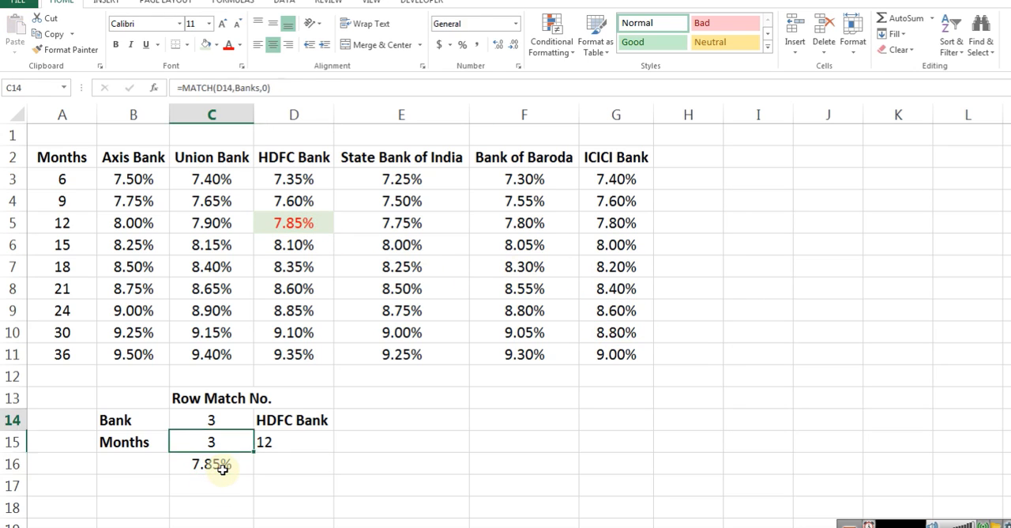
key("Left")
key("Up")
key("Up")
key("shift+Down")
key("shift+Down")
key("shift+Down")
key("shift+Up")
key("shift+Down")
key("shift+Right")
key("shift+Right")
key("Left")
key("Right")
key("Down")
key("Right")
key("F2")
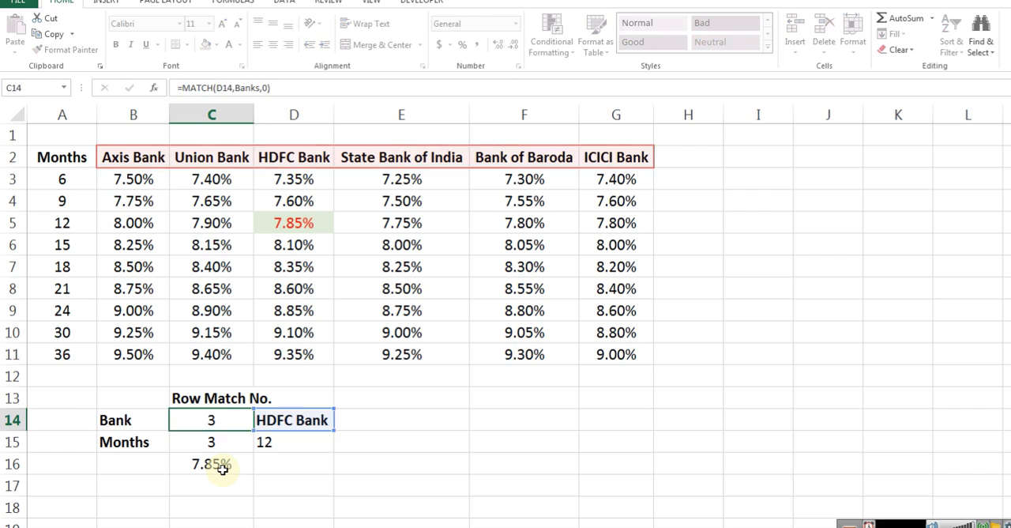
key("Escape")
key("Down")
key("Down")
key("F2")
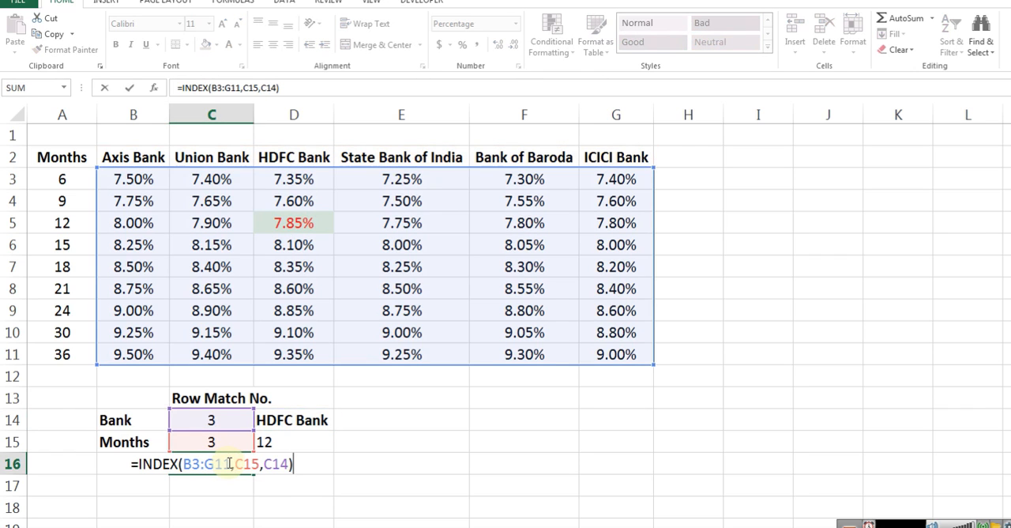
key("ctrl+Return")
Name the rate range B3:G11 Data and use that name as the array in the C16 formula
left_click_drag(129, 180, 620, 352)
left_click(33, 86)
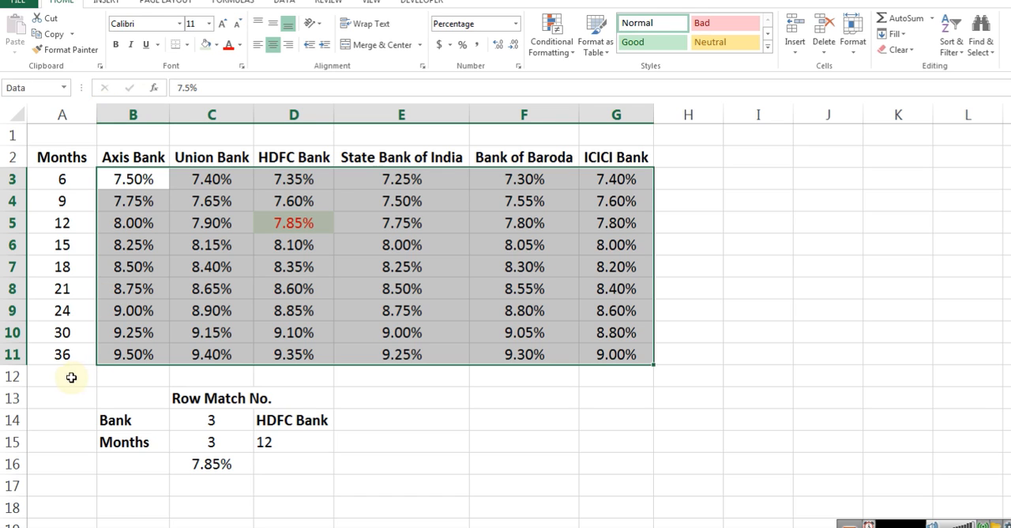
left_click(192, 458)
key("F2")
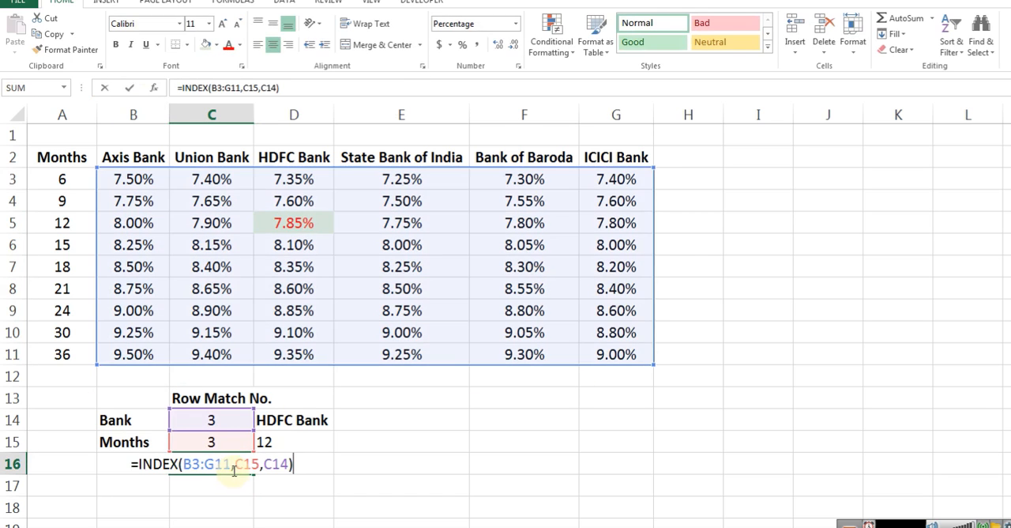
left_click_drag(229, 465, 192, 463)
type("data")
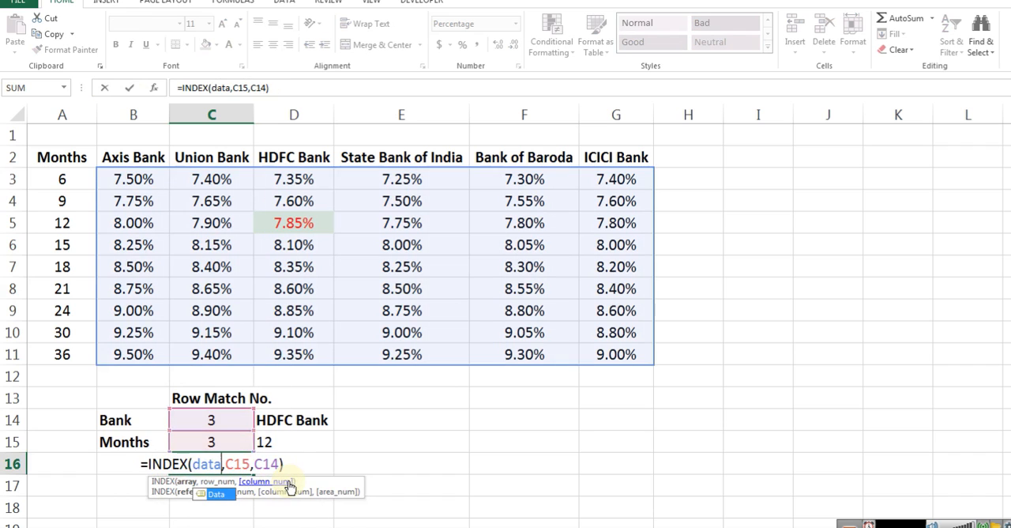
key("Return")
Examine the updated INDEX formula in C16 and the bank MATCH formula in C14
key("F2")
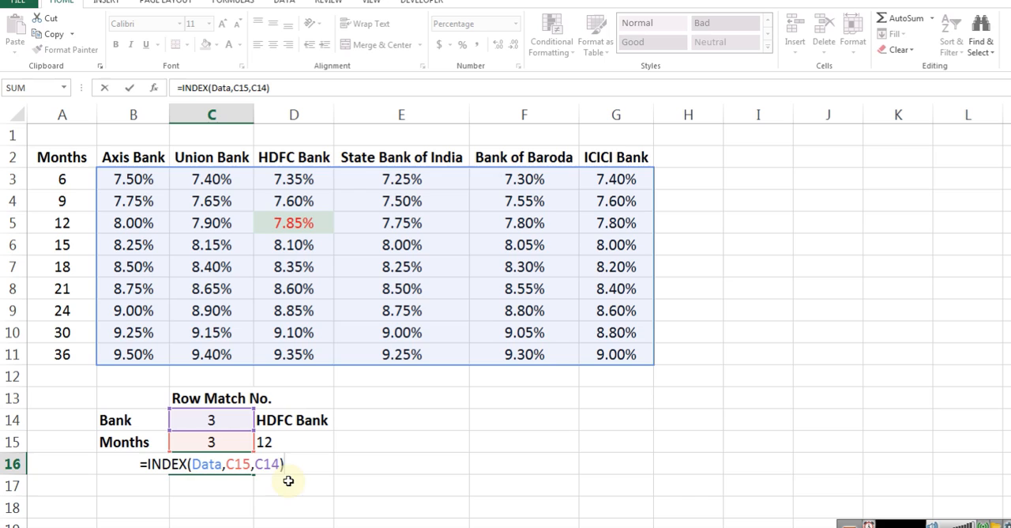
key("Escape")
left_click(211, 420)
key("F2")
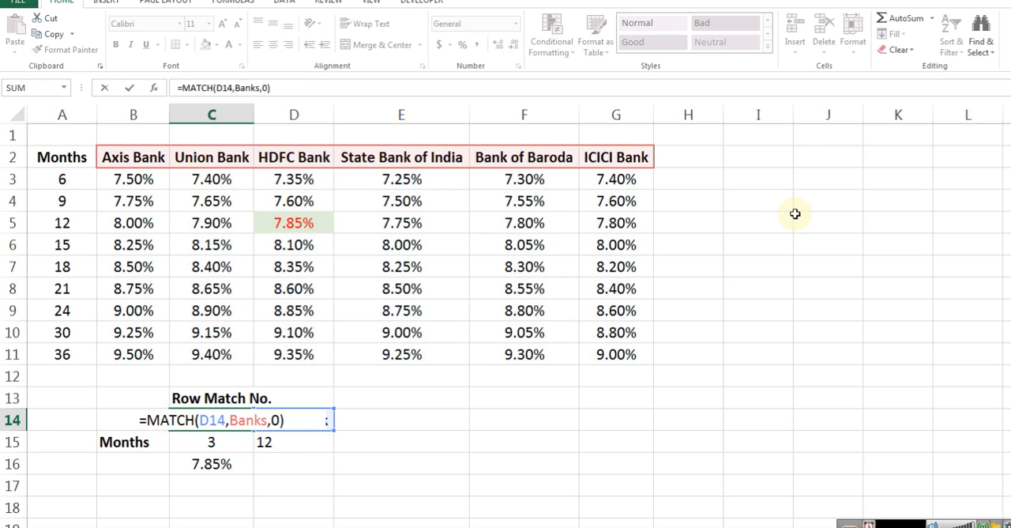
key("Escape")
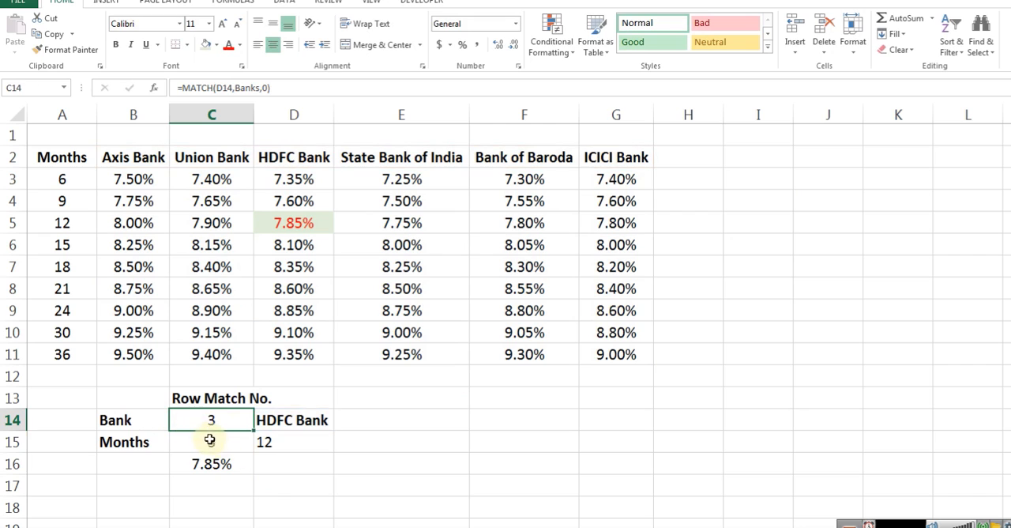
key("F2")
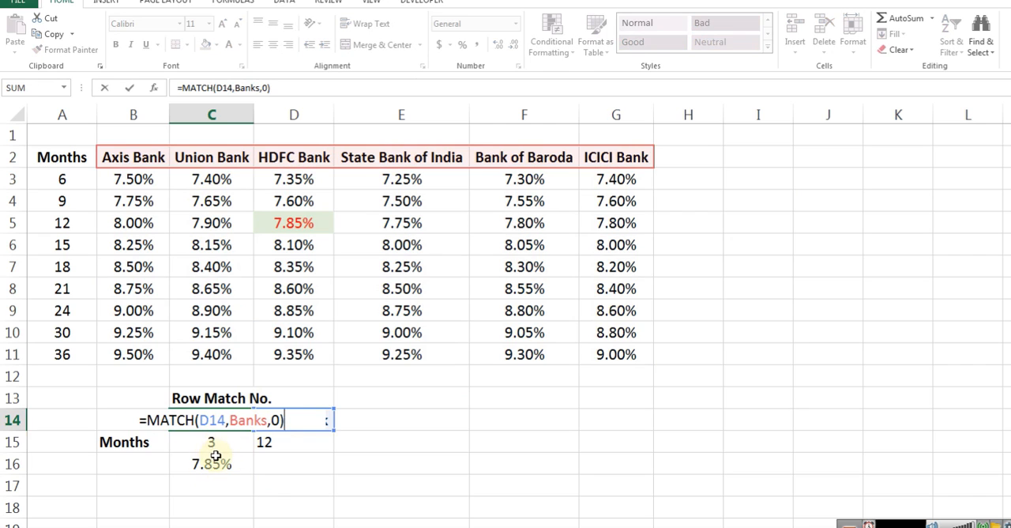
key("Escape")
key("F2")
key("Escape")
key("F2")
key("Escape")
Replace the C14 reference in the C16 formula with the MATCH function from C14, giving =INDEX(Data,C15,MATCH(D14,Banks,0))
key("F2")
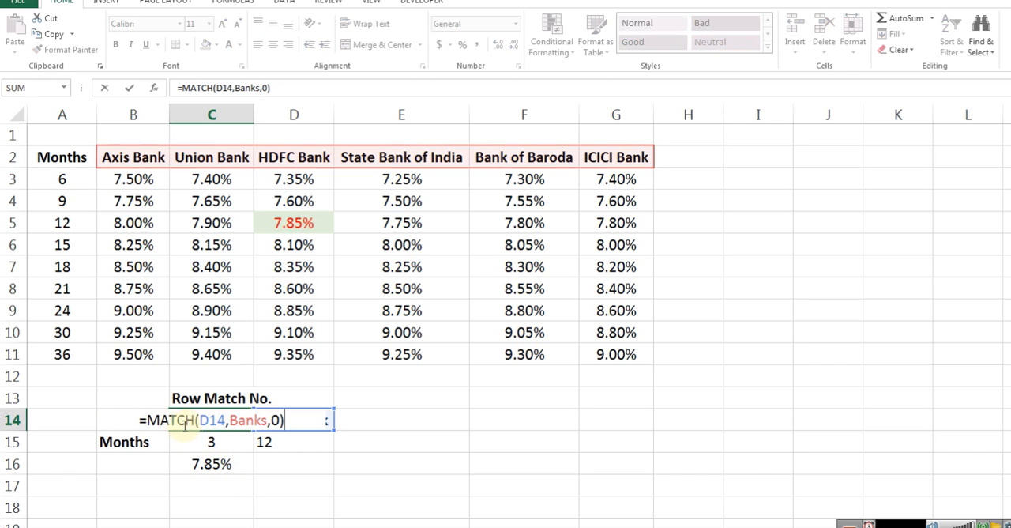
left_click_drag(147, 419, 292, 411)
key("Escape")
left_click(213, 464)
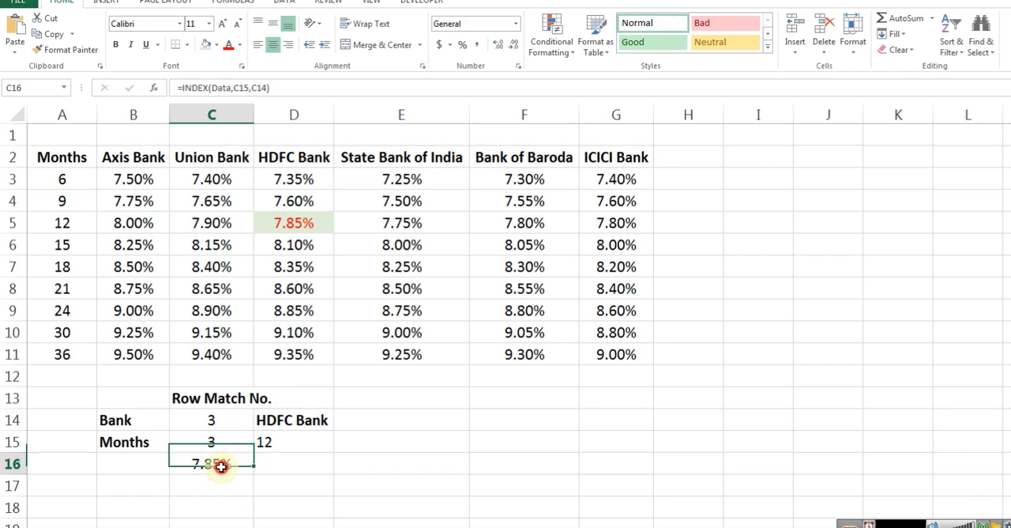
key("F2")
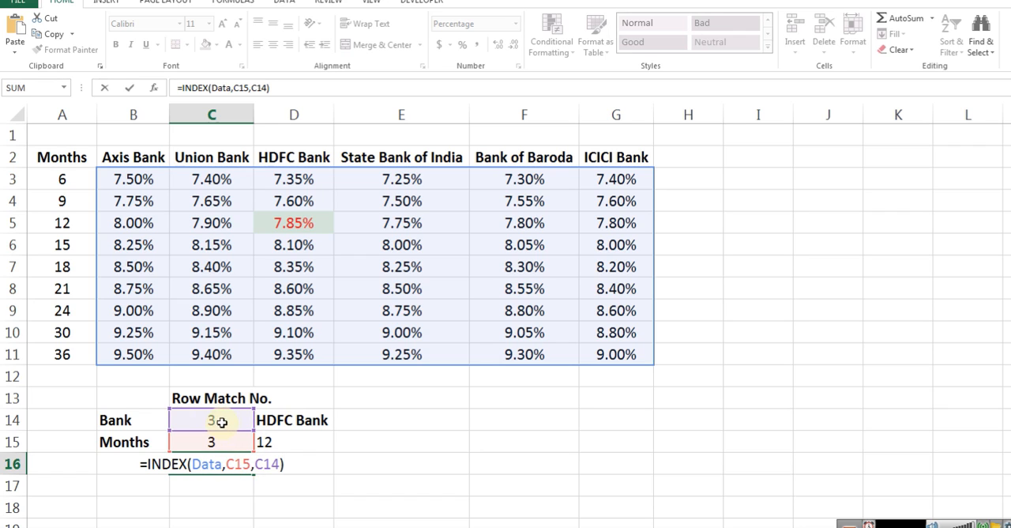
key("shift+Left")
key("shift+Left")
key("shift+Left")
type("MATCH(D14,Banks,0")
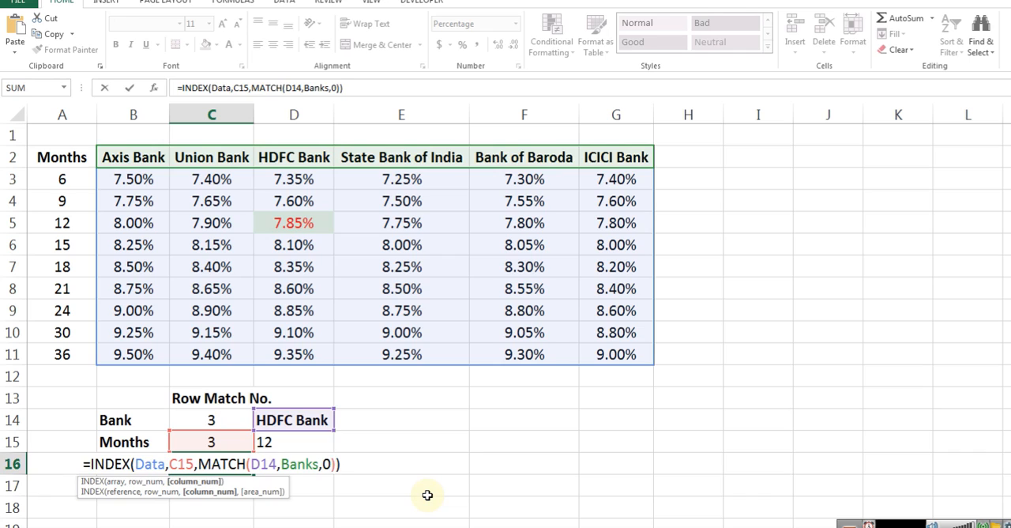
key("Return")
key("F2")
key("Escape")
key("Up")
key("F2")
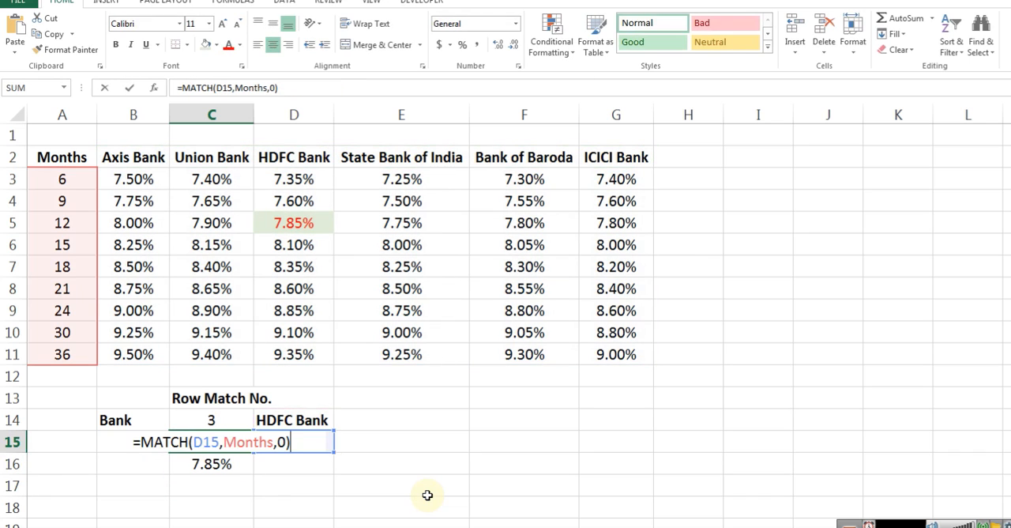
key("shift+Home")
key("ctrl+c")
key("Return")
key("F2")
key("Left")
key("Left")
key("Left")
key("Left")
key("Left")
key("Left")
key("Left")
key("Left")
key("Left")
key("Left")
key("Left")
key("Left")
key("Left")
key("shift+Right")
key("shift+Right")
key("Escape")
key("Up")
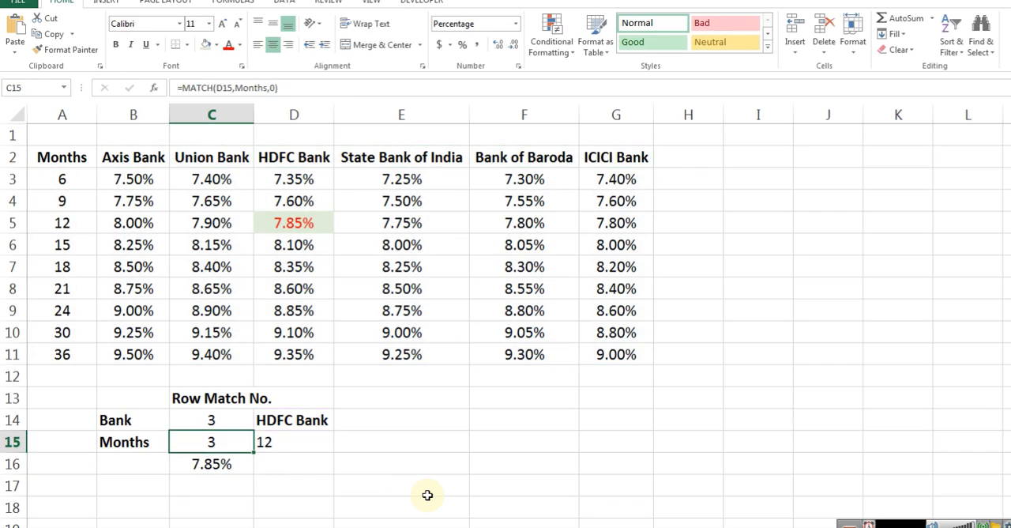
Review the MATCH formulas in C14 and C15 and how the C16 INDEX formula refers to them
key("Up")
key("F2")
key("Escape")
key("Down")
key("F2")
key("Escape")
key("Down")
key("F2")
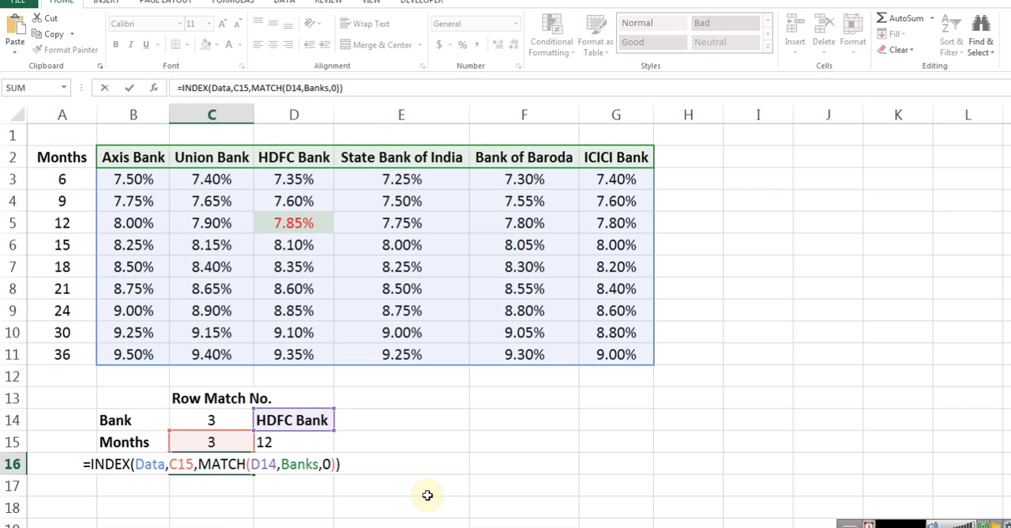
key("Escape")
key("Up")
key("Right")
key("Up")
key("Left")
key("Down")
key("F2")
key("Escape")
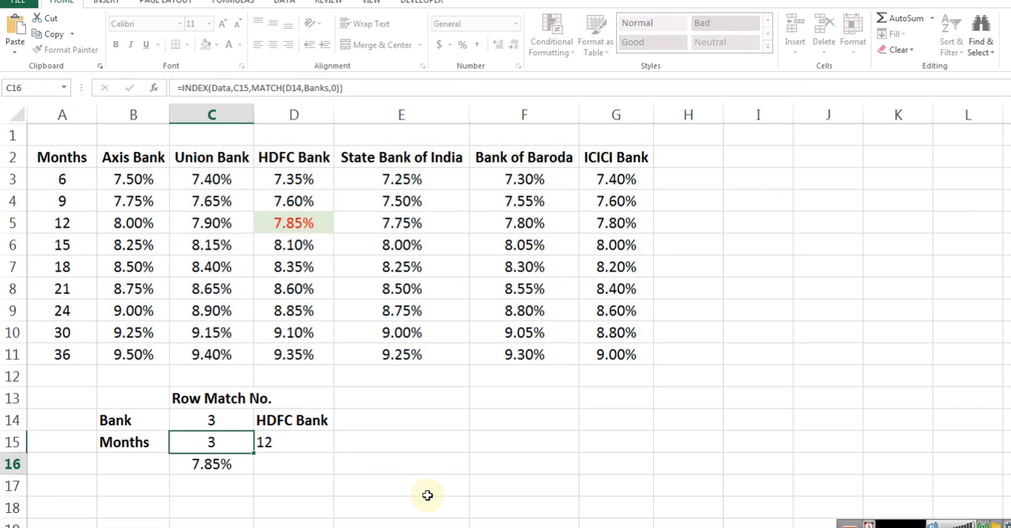
key("Down")
key("F2")
key("ctrl+Left")
key("ctrl+Left")
key("ctrl+Left")
key("ctrl+Left")
key("ctrl+Left")
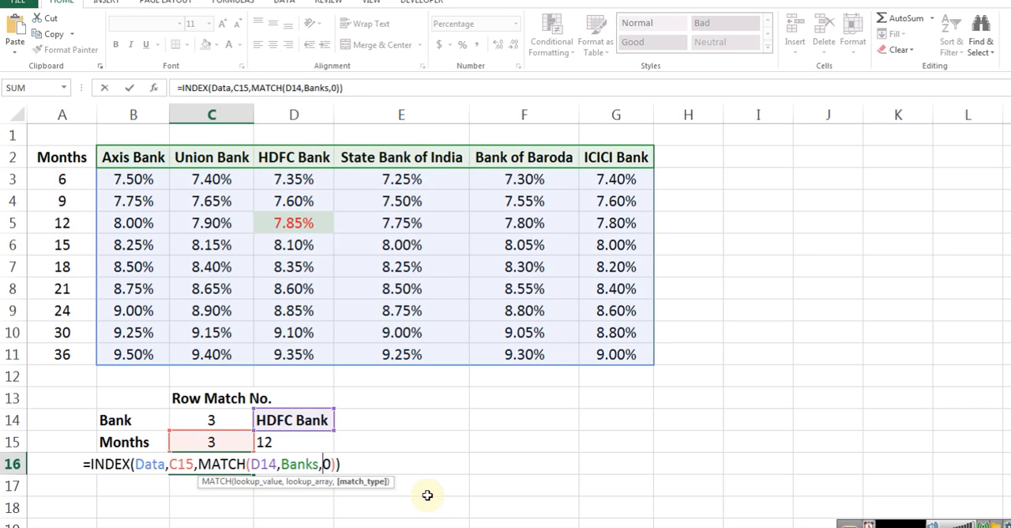
key("Right")
key("Escape")
Replace the C15 reference in the C16 formula with the MATCH(D15,Months,0) function from C15
key("Up")
key("F2")
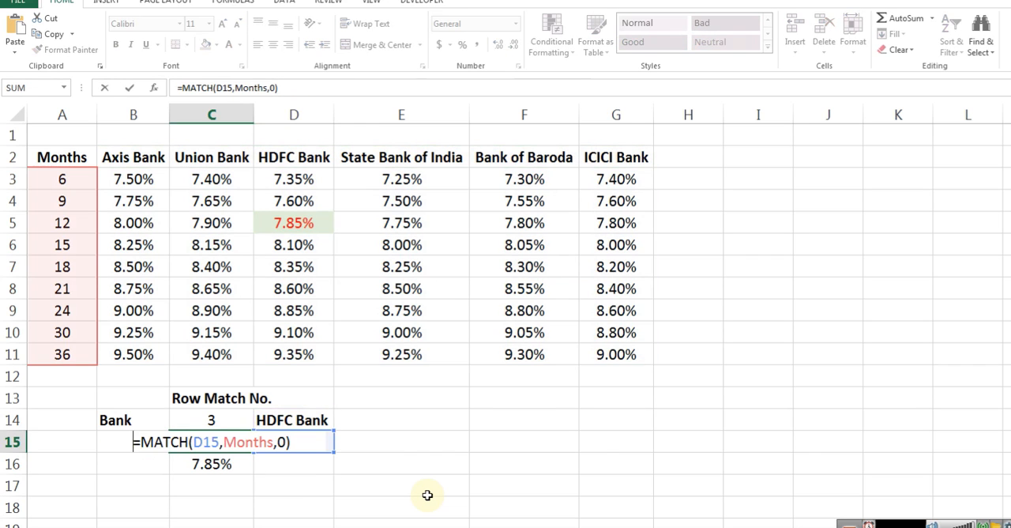
key("Escape")
key("Down")
key("F2")
key("Home")
key("ctrl+Right")
key("ctrl+Right")
key("ctrl+Right")
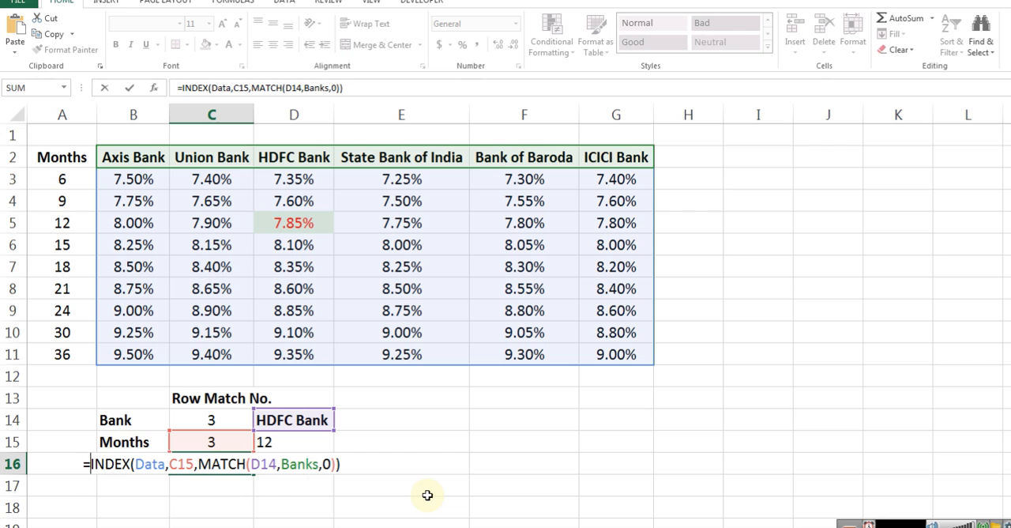
key("shift+Right")
key("shift+Right")
key("shift+Right")
key("ctrl+v")
key("Return")
Delete the separate match formulas from C15 and C14
key("Up")
key("Up")
key("Delete")
key("Up")
key("Delete")
Move the bank name and months from D14:D15 to C14:C15
key("Right")
key("shift+Down")
key("ctrl+x")
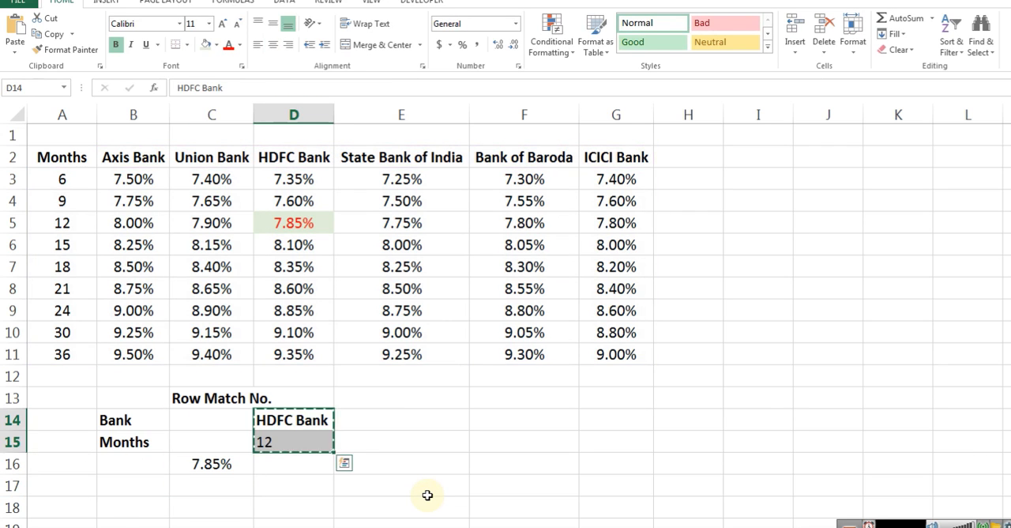
key("Left")
key("ctrl+v")
Review the combined INDEX and MATCH formula in C16 and return to the Equated Monthly Installment Calculator sheet
key("Down")
key("Down")
key("F2")
key("Escape")
key("F2")
key("ctrl+Home")
key("Escape")
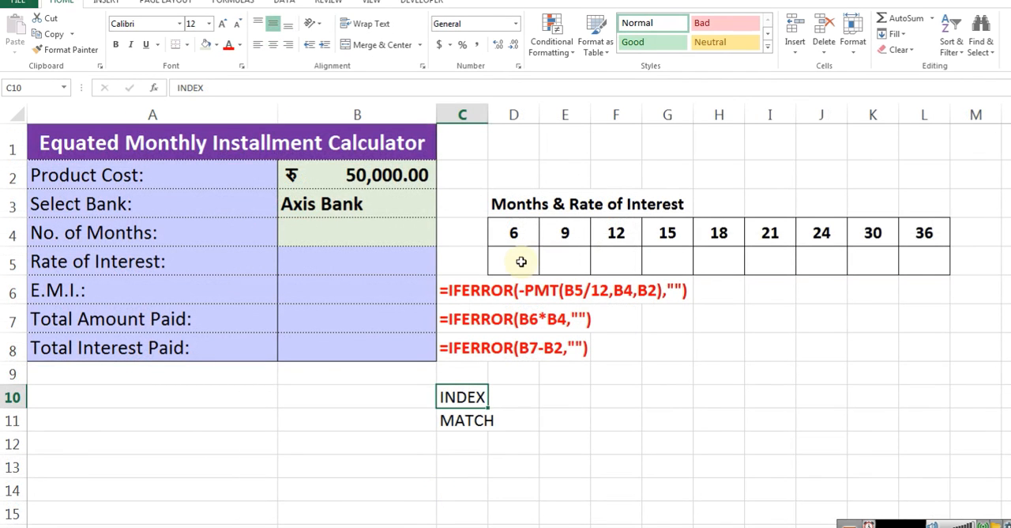
left_click(522, 261)
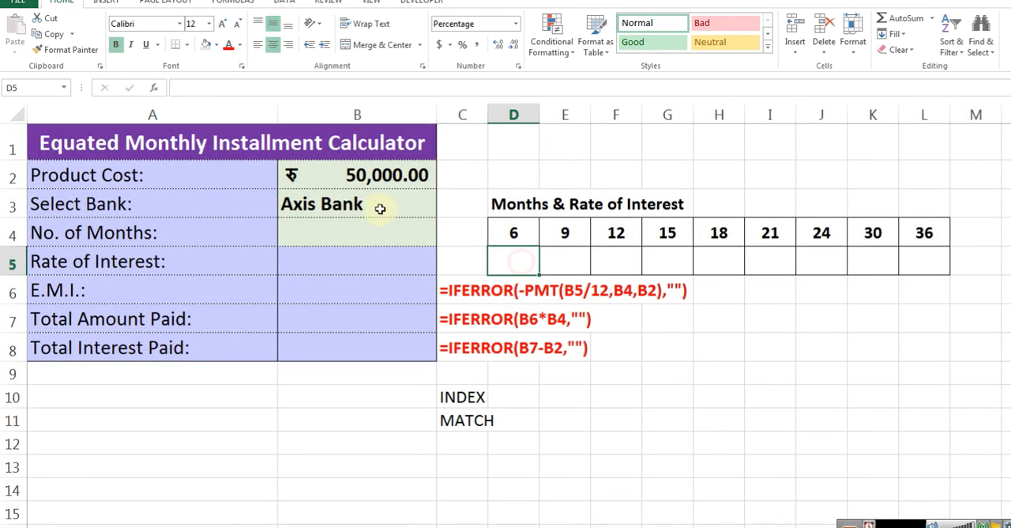
Start an INDEX formula in D5 of the Months & Rate of Interest table with the Data named range as its array
left_click(351, 204)
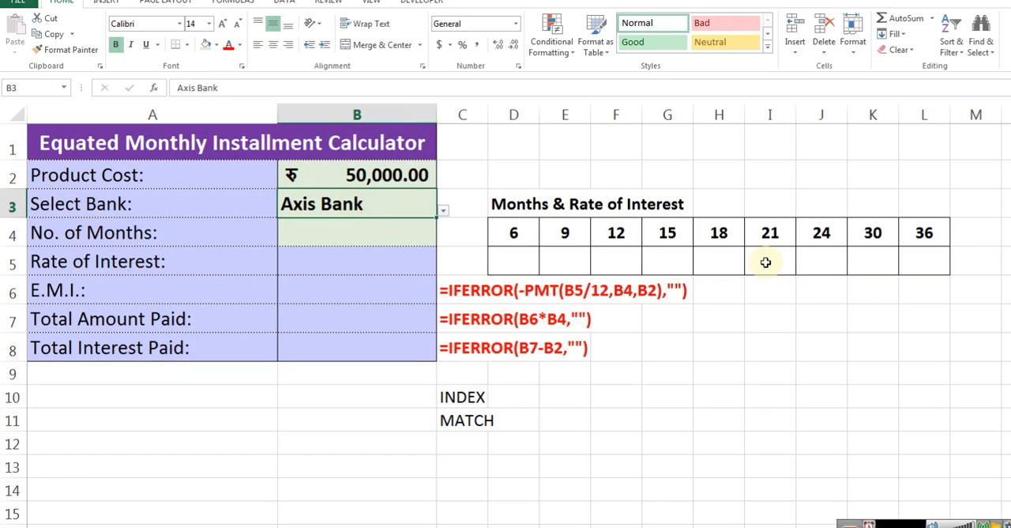
key("Down")
key("Right")
key("Down")
key("Right")
type("=index")
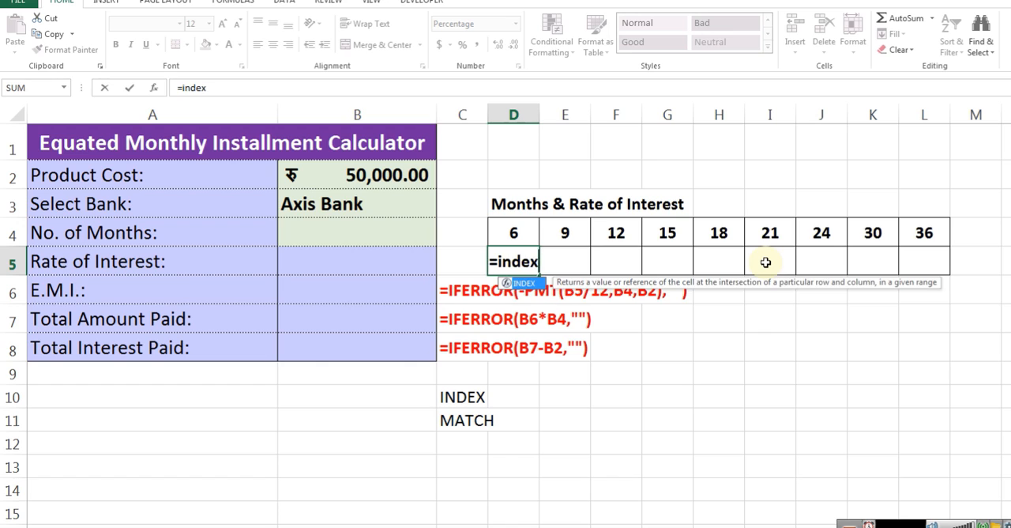
key("Tab")
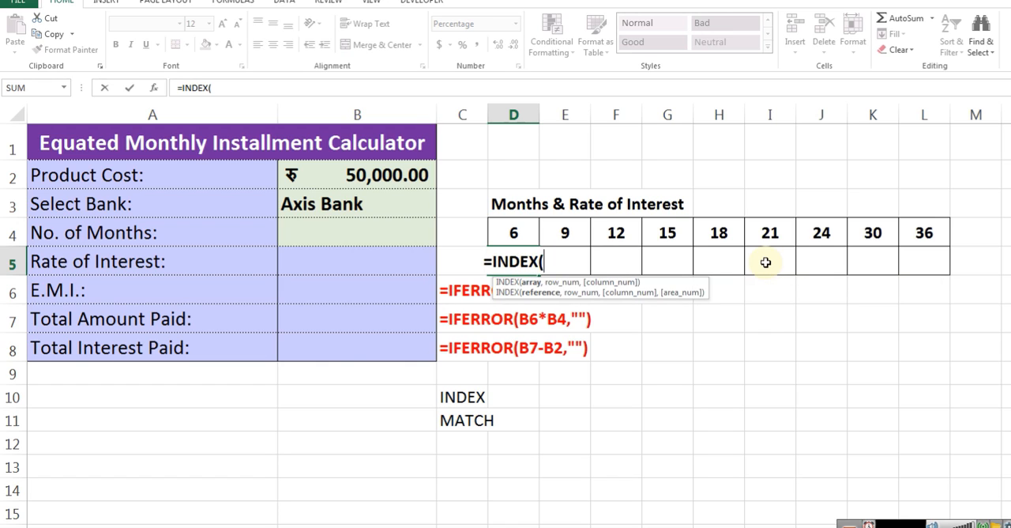
type("data,")
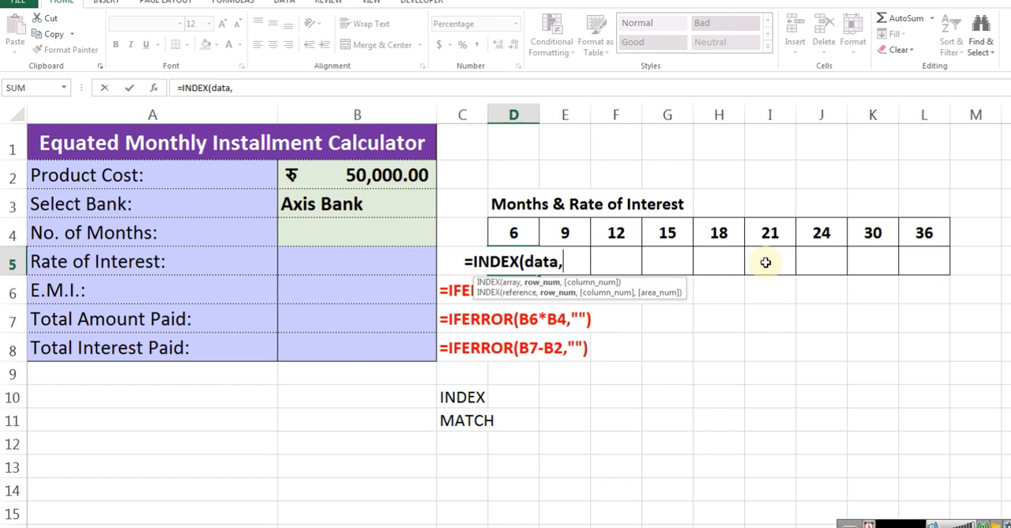
type("match")
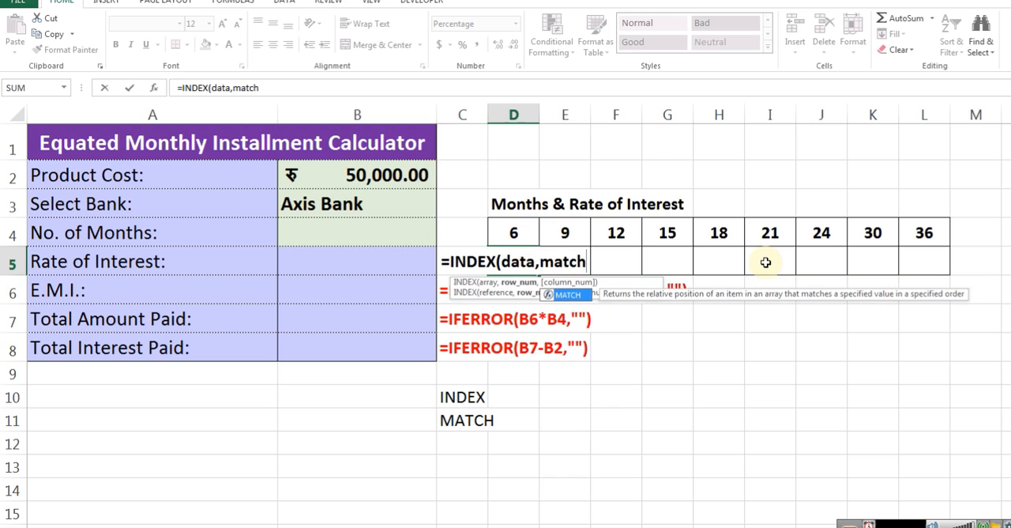
Add MATCH(B3,Banks,0) as the row number argument of the INDEX formula in D5
key("Tab")
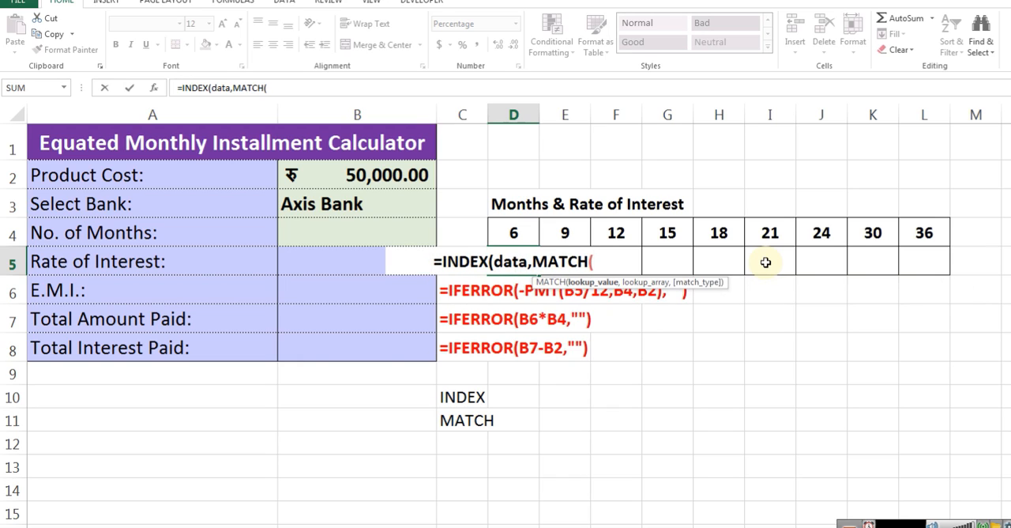
key("Up")
key("Up")
key("Left")
key("Left")
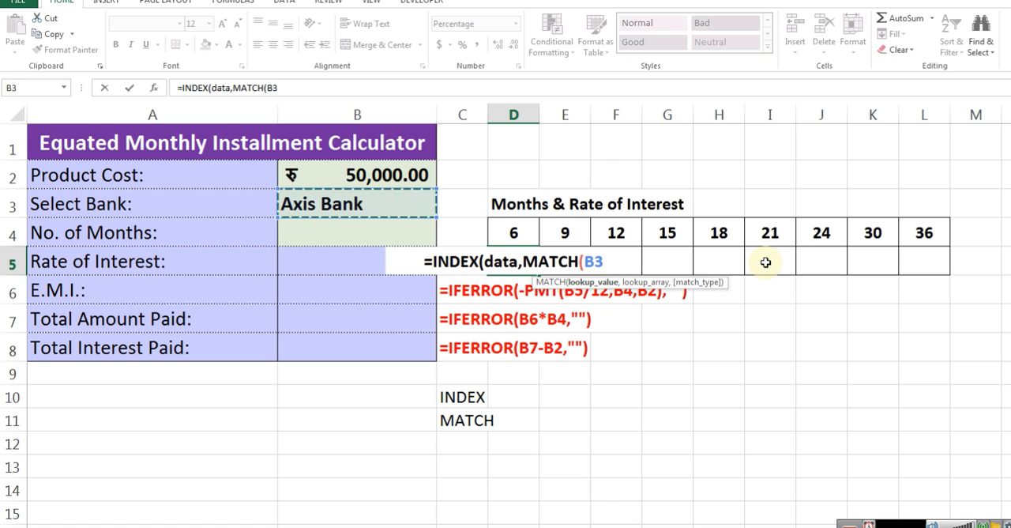
type(",")
key("ctrl+Page_Down")
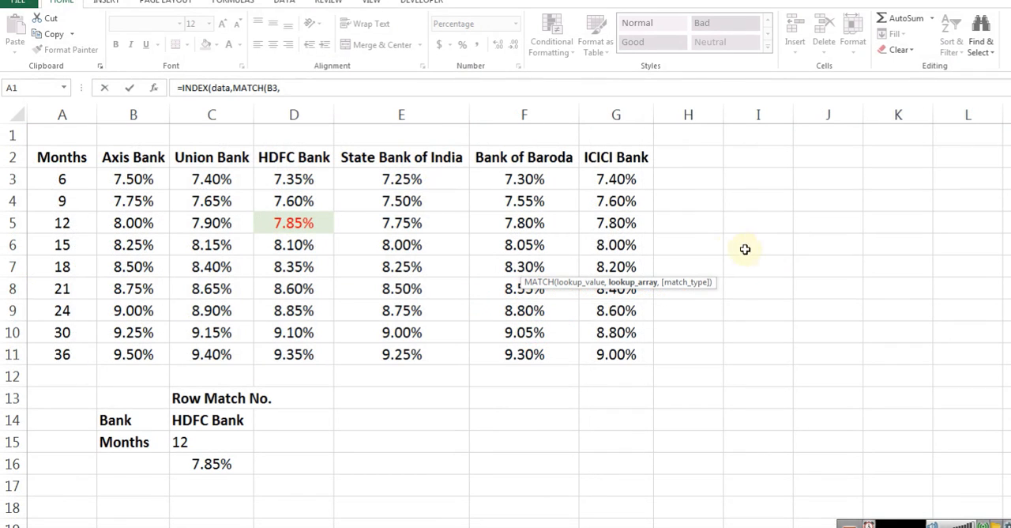
left_click_drag(146, 157, 657, 157)
type(",")
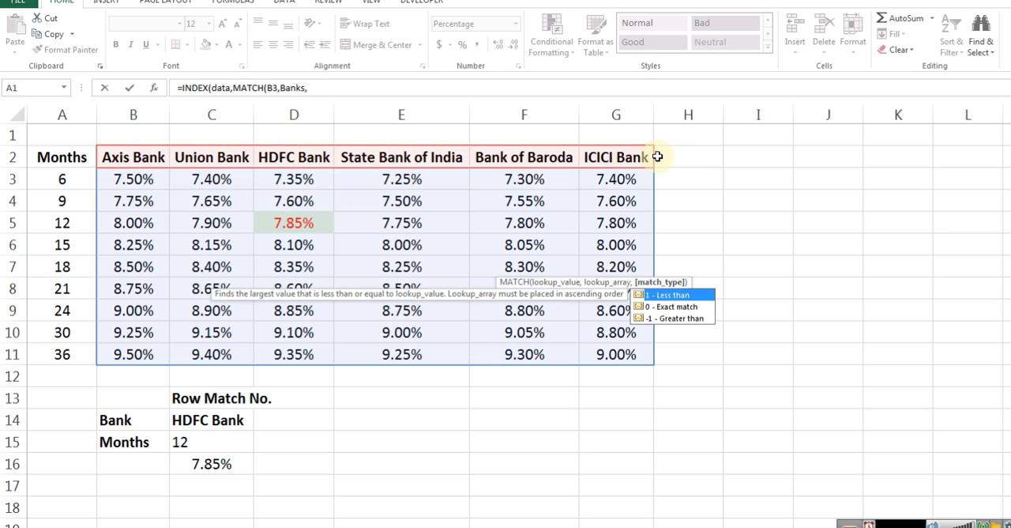
key("ctrl+Page_Up")
type("0")
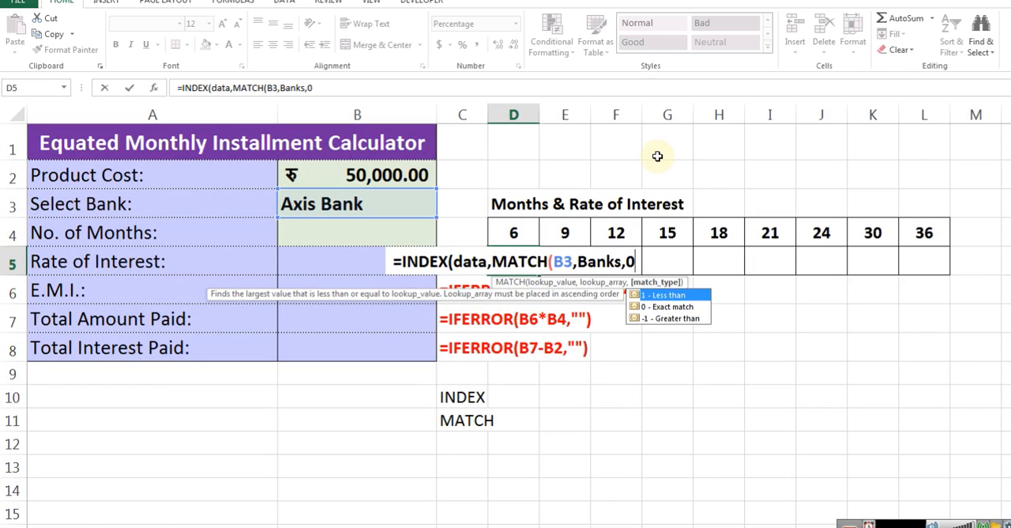
type(")")
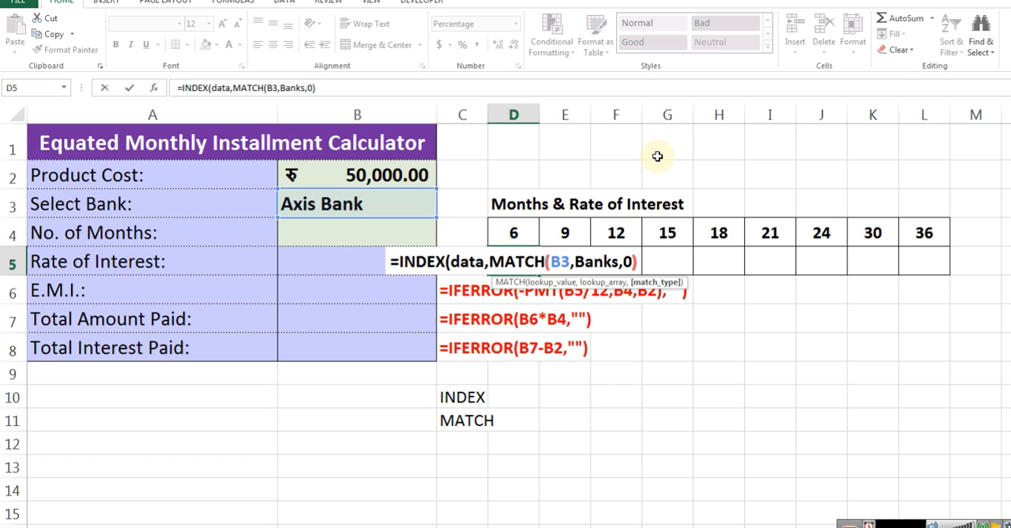
type(",")
type("matcgh")
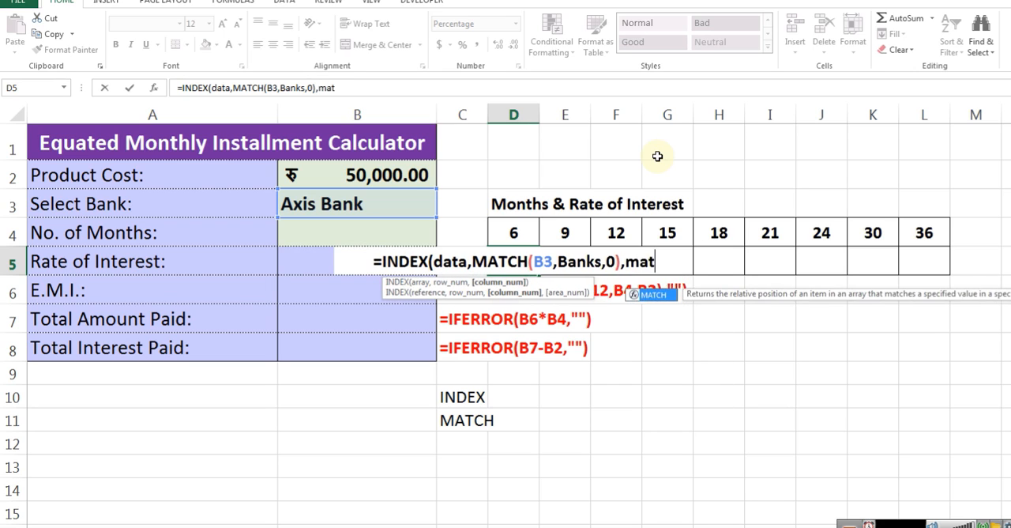
Add MATCH(Calculator!D4,Months,0) as the column number argument and complete the INDEX formula in D5
key("BackSpace")
key("BackSpace")
type("h")
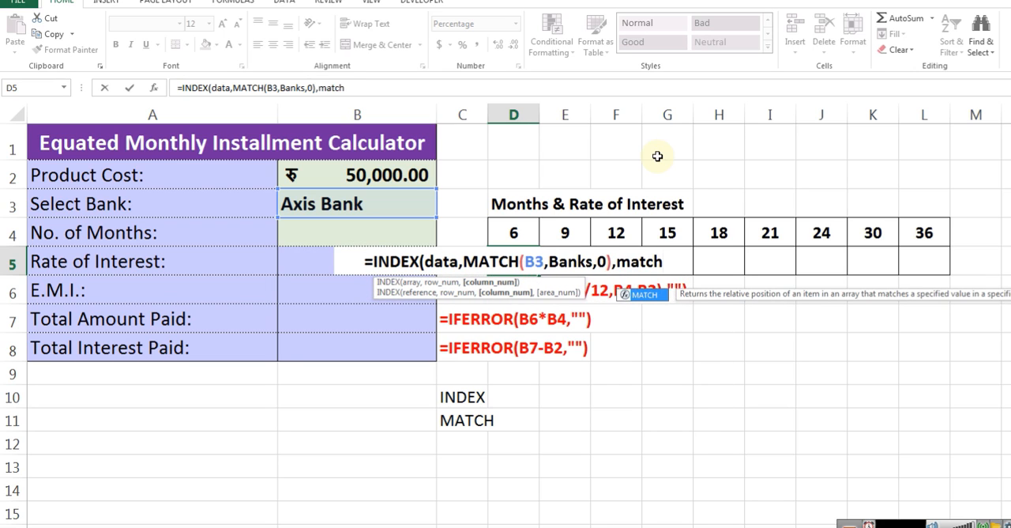
key("Tab")
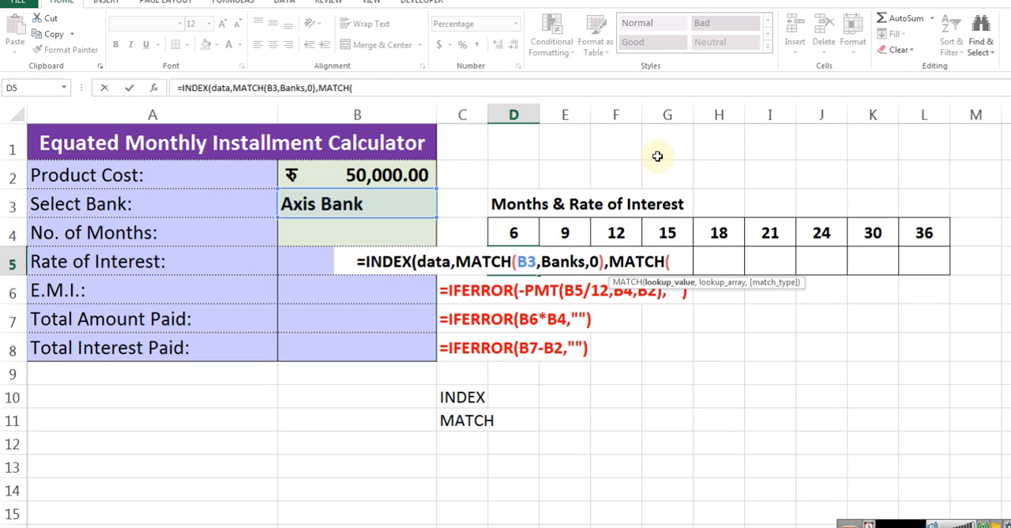
key("Up")
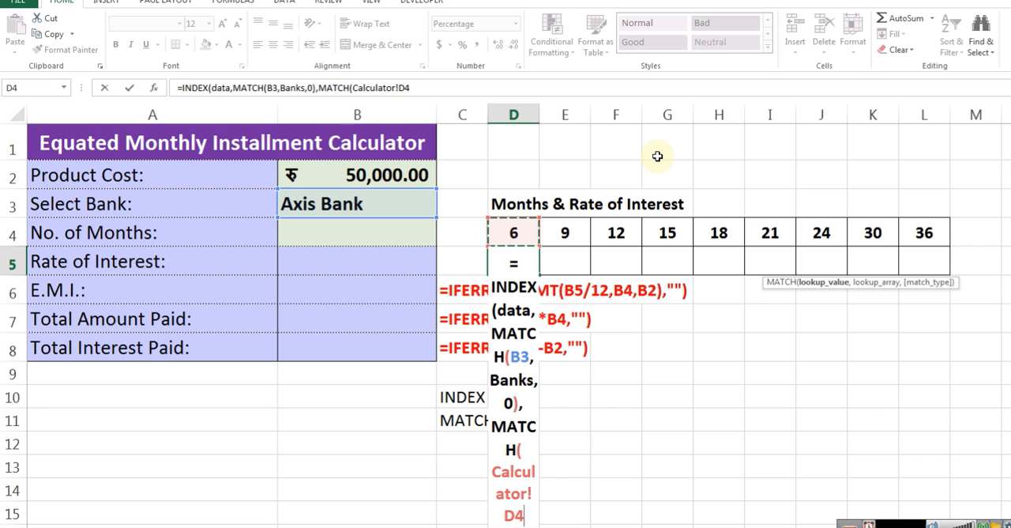
type(",mon")
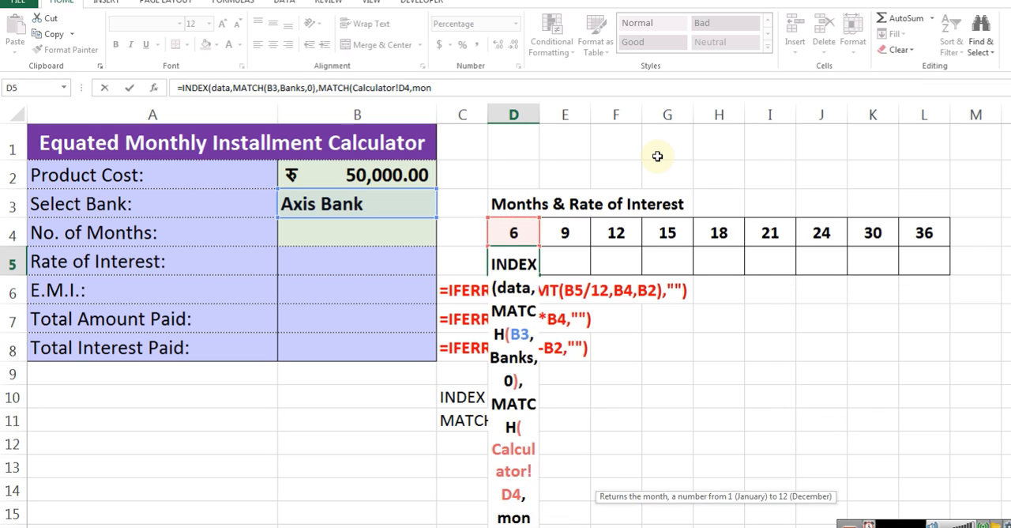
key("Down")
key("Tab")
type(",0")
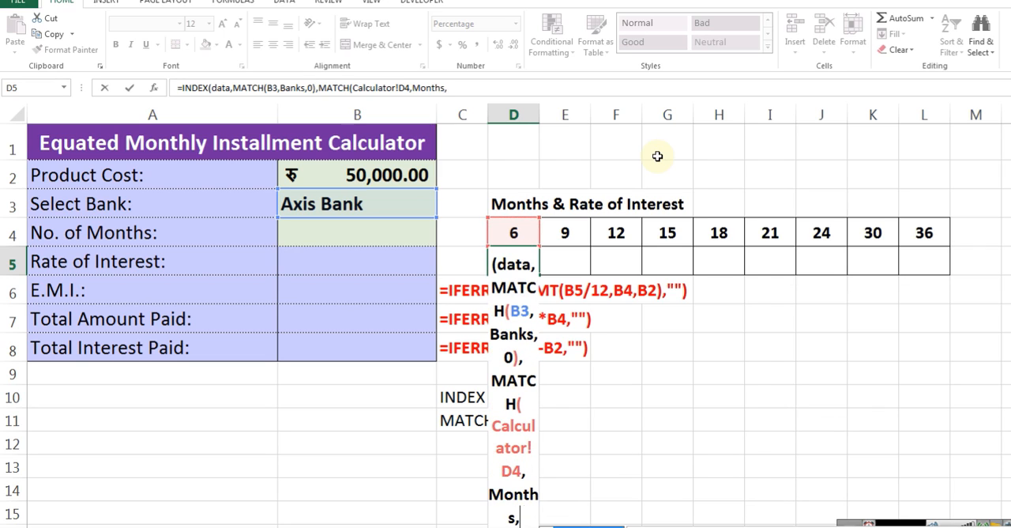
type(")")
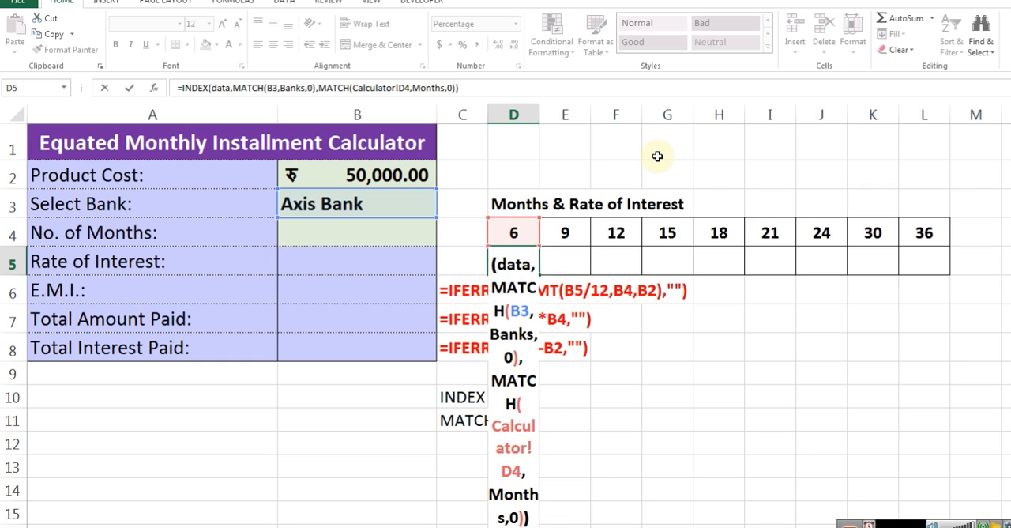
key("Return")
Lock the bank reference in the D5 formula to its column by changing it to $B3
key("Up")
key("F2")
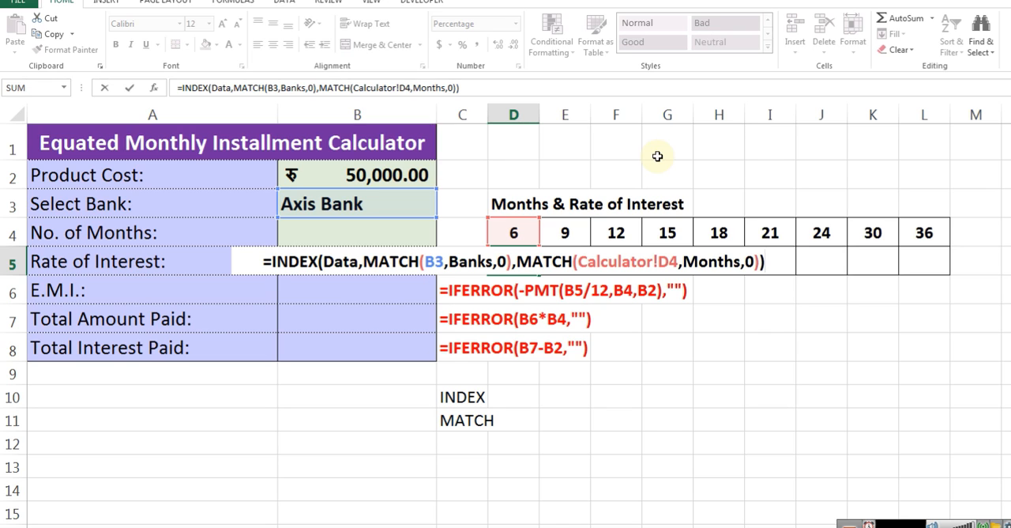
key("Escape")
key("F2")
key("Home")
key("ctrl+Right")
key("ctrl+Right")
key("ctrl+Right")
key("ctrl+Right")
key("ctrl+Right")
key("ctrl+Left")
key("Right")
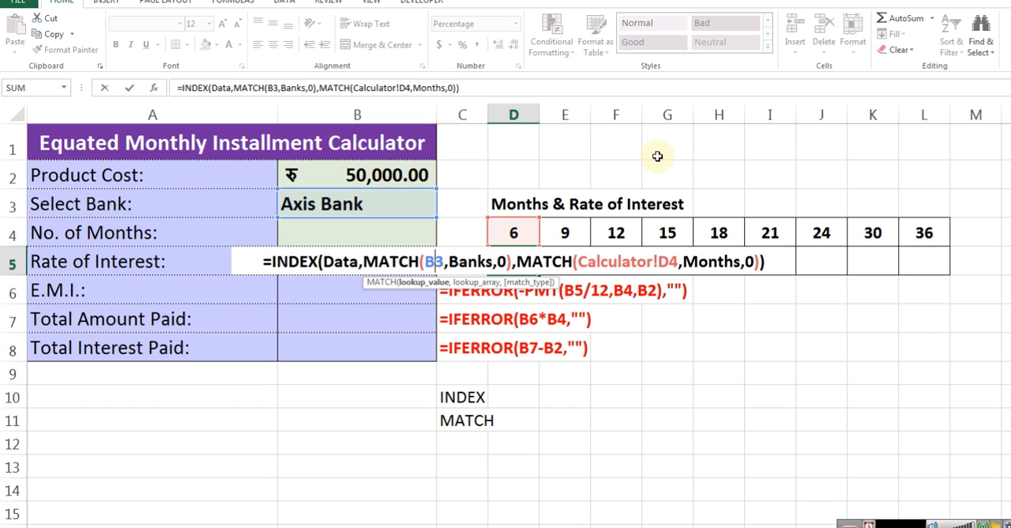
type("$")
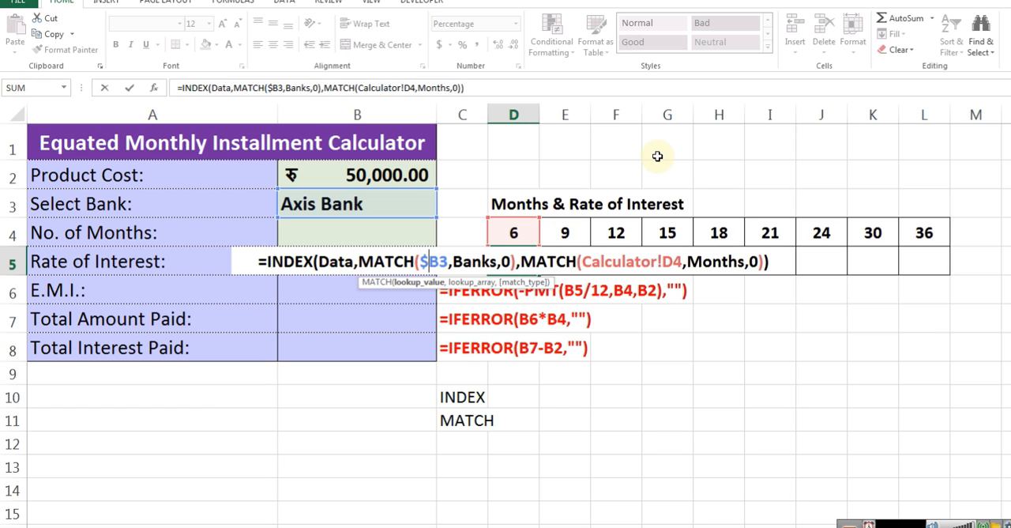
key("ctrl+Return")
key("F2")
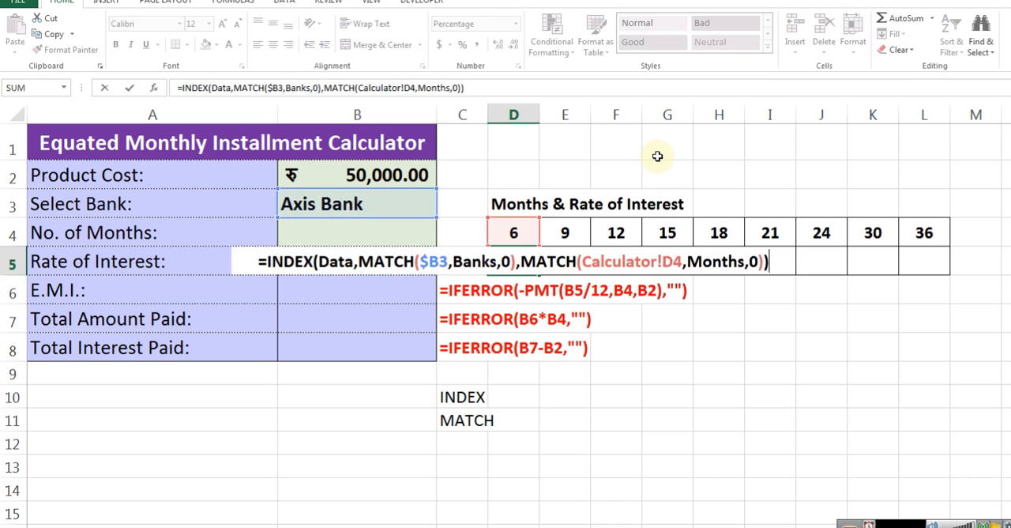
key("Escape")
Copy the D5 rate formula into E5 and check its cell references
key("Right")
key("ctrl+r")
key("F2")
key("Escape")
key("F2")
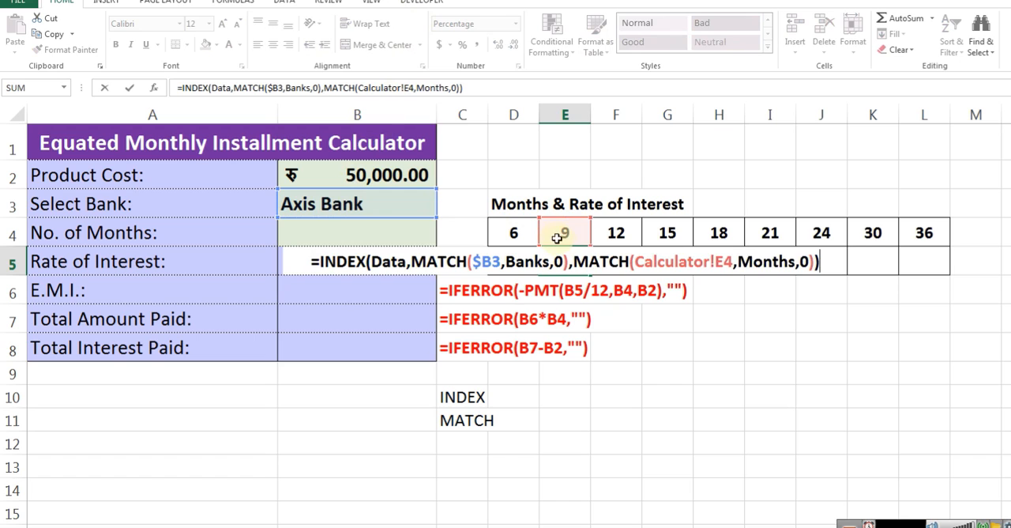
Copy the rate formula from E5 into F5 and check its cell references
left_click(594, 261)
key("ctrl+r")
key("F2")
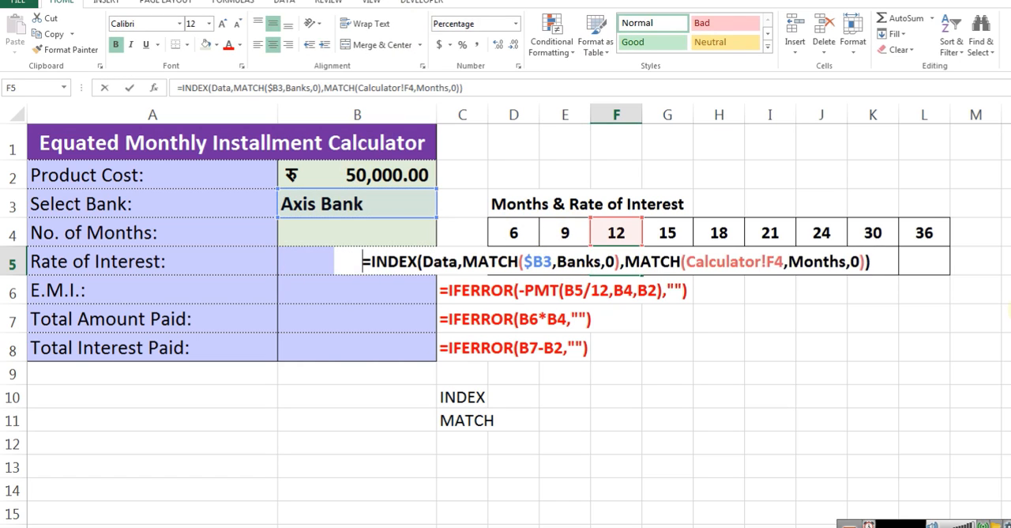
key("Escape")
key("F2")
key("Escape")
key("F2")
key("Escape")
Copy the rate formula across the remaining month columns, from G5 to L5
key("Right")
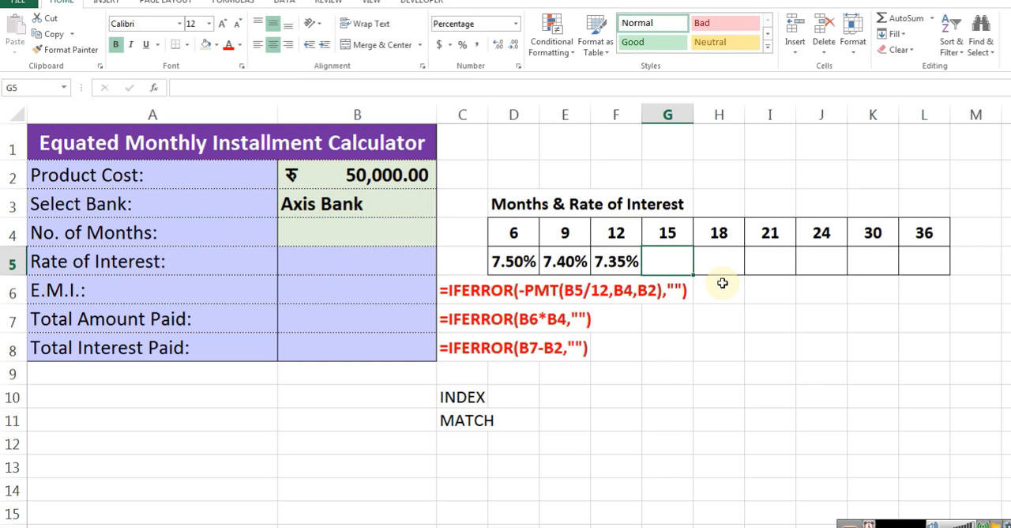
key("ctrl+r")
key("Right")
key("ctrl+r")
key("Right")
key("ctrl+r")
key("Right")
key("ctrl+r")
key("Right")
key("ctrl+r")
key("Right")
key("ctrl+r")
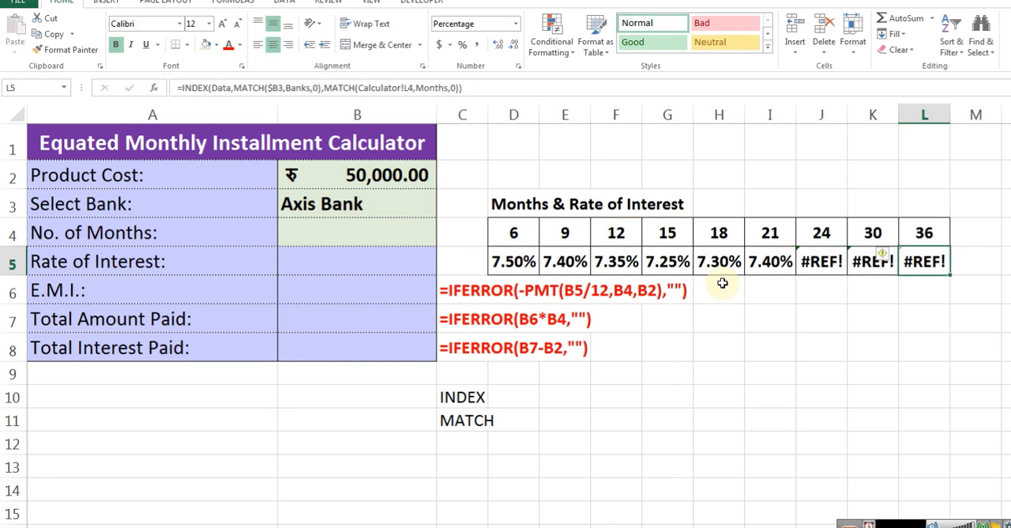
Inspect the references in the rate formulas from the 24-month column back towards the 18-month column
key("Left")
key("Left")
key("F2")
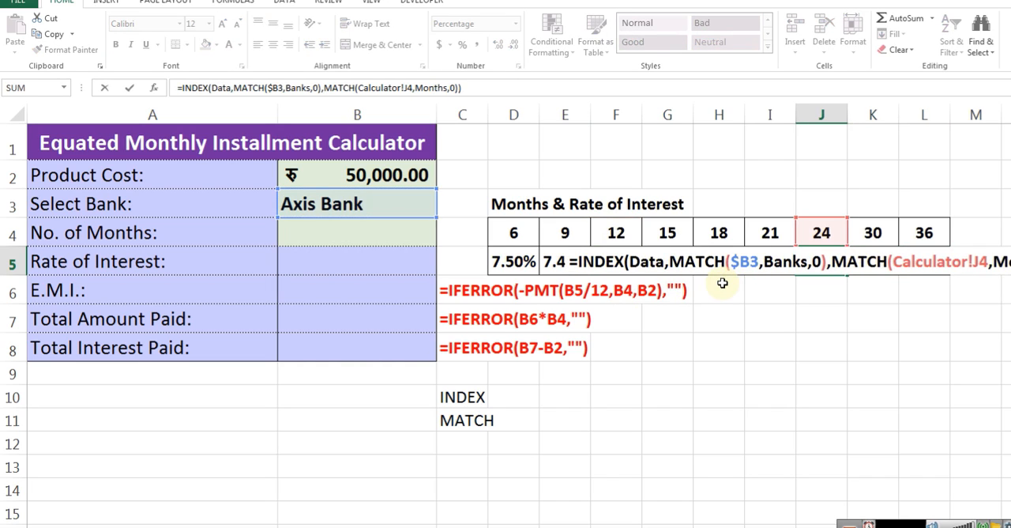
key("Escape")
key("Left")
key("F2")
key("Escape")
key("Left")
key("F2")
key("Escape")
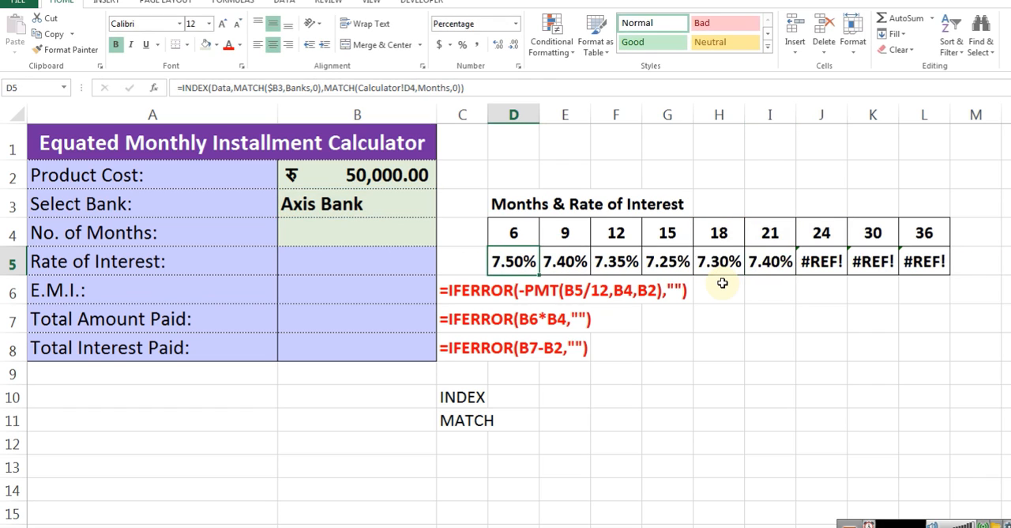
Review the rate formulas one by one from D5 to J5, checking which month cell each one references
key("Left")
key("Left")
key("Left")
key("Left")
key("F2")
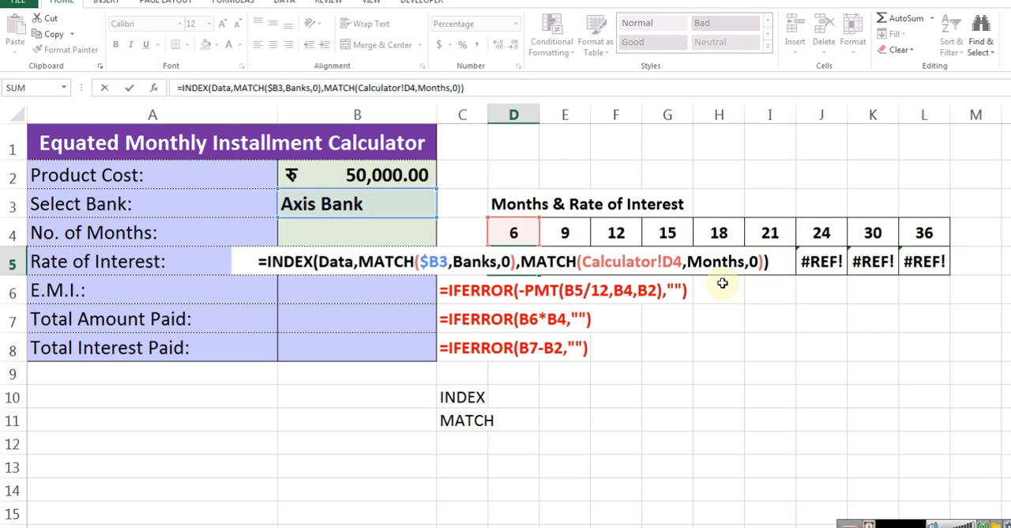
key("Escape")
key("Right")
key("F2")
key("Escape")
key("Right")
key("F2")
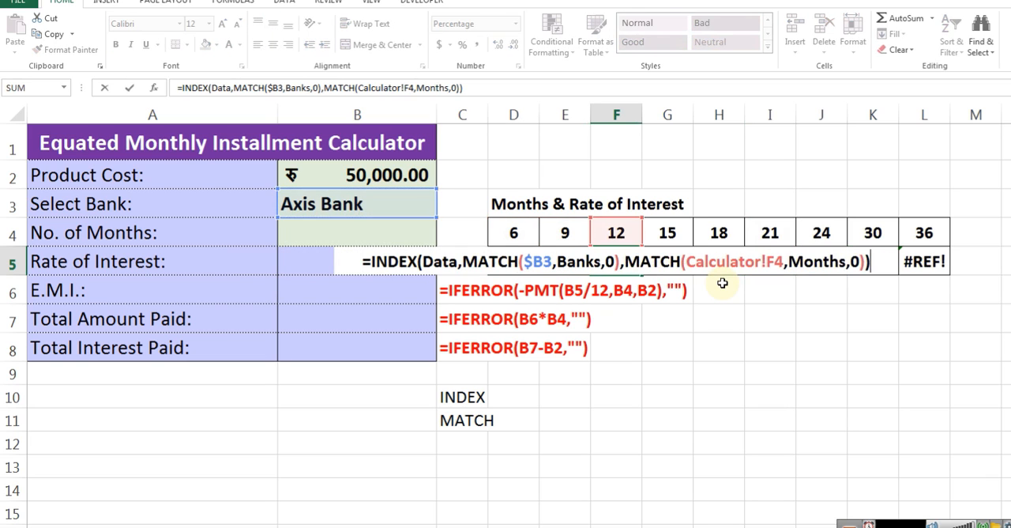
key("Escape")
key("Right")
key("F2")
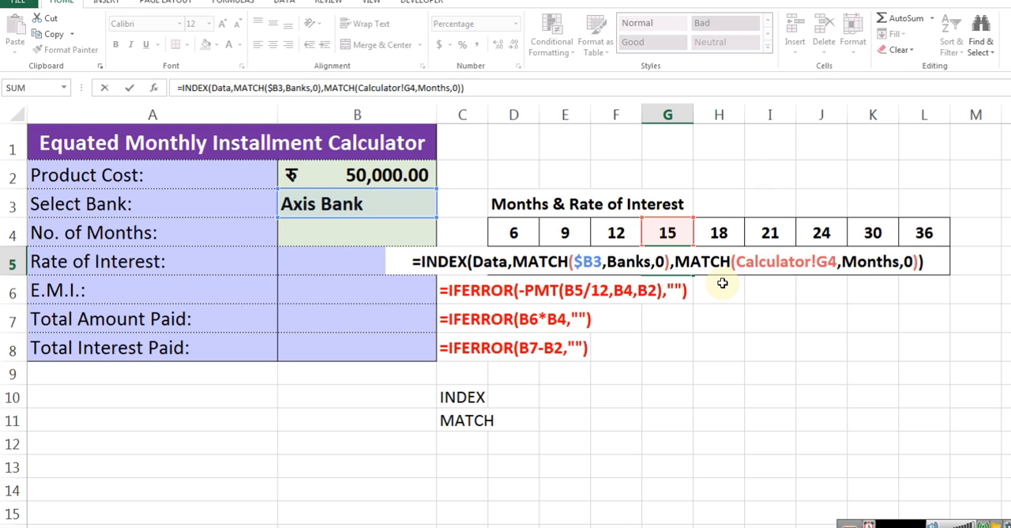
key("Escape")
key("Right")
key("F2")
key("Escape")
key("Right")
key("F2")
key("Escape")
key("Right")
key("F2")
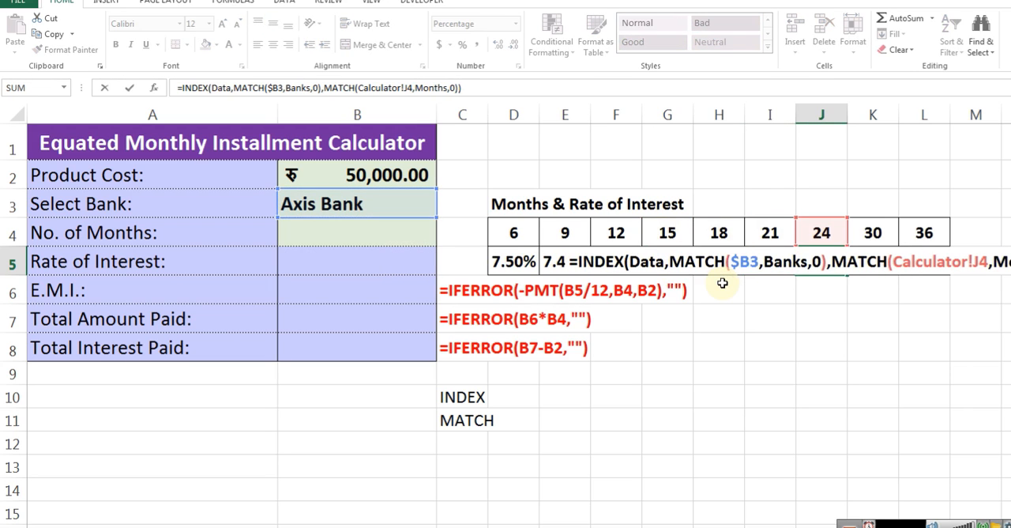
key("Escape")
Check the months column and the list of named ranges on the bank rates sheet
key("ctrl+Page_Down")
key("Home")
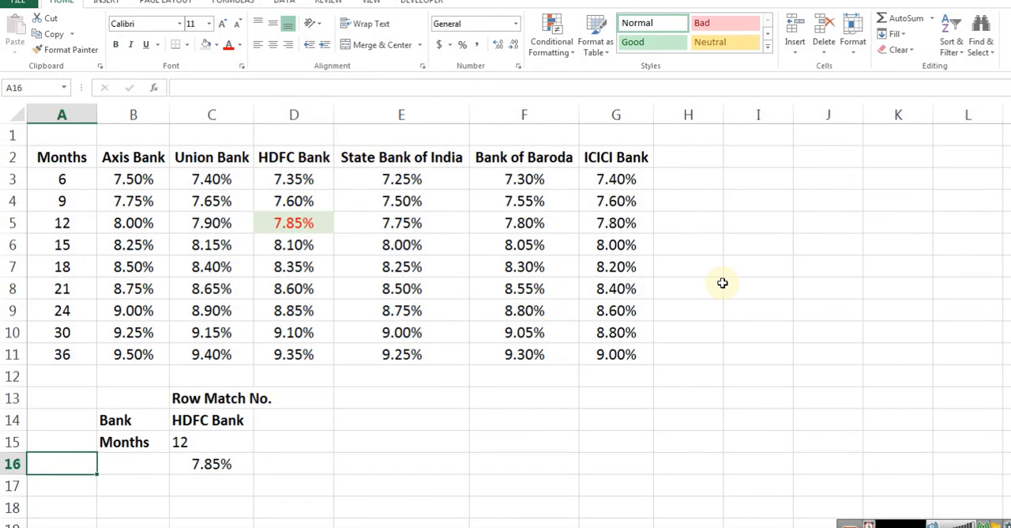
key("ctrl+Up")
key("ctrl+Up")
key("Down")
key("F5")
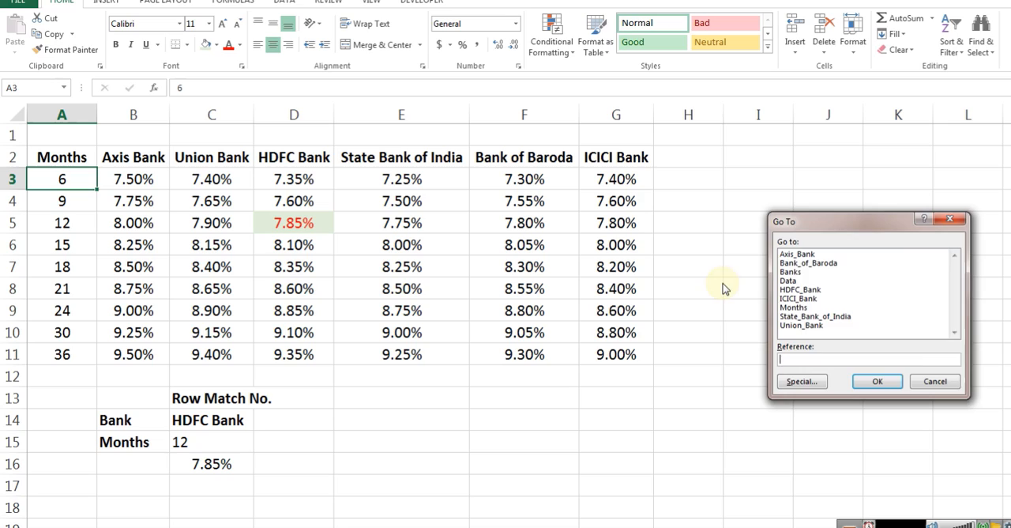
key("Escape")
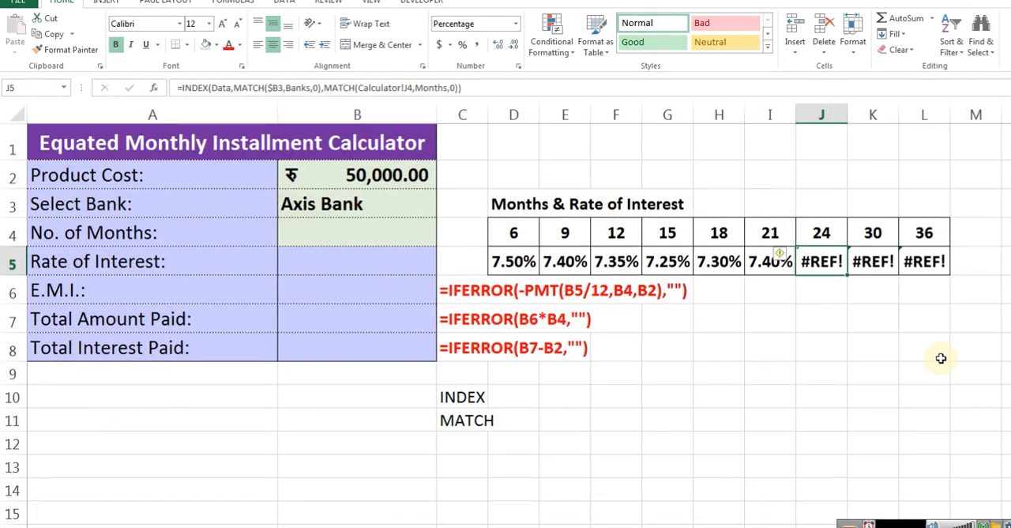
Reselect the month values on the bank rates sheet as the lookup array of the second MATCH in J5
key("F2")
double_click(945, 261)
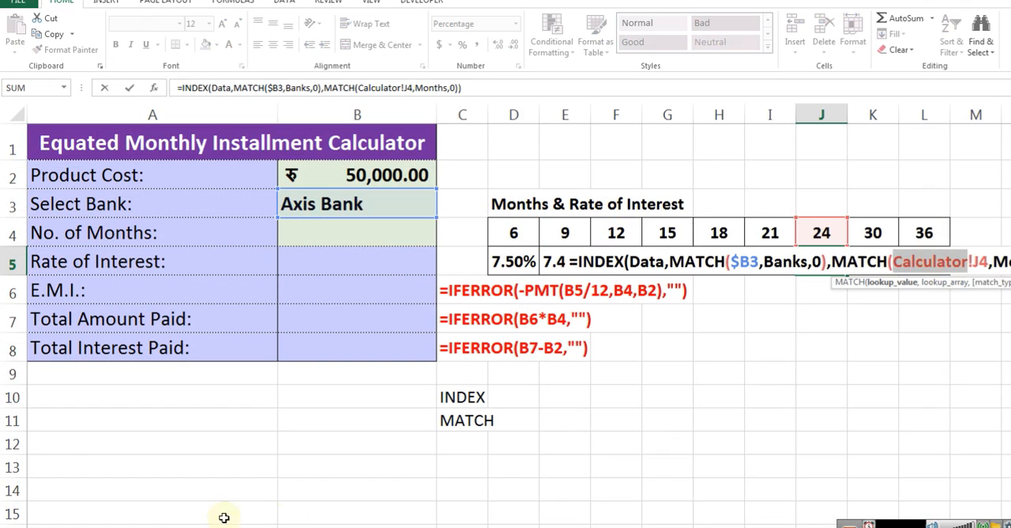
left_click(93, 525)
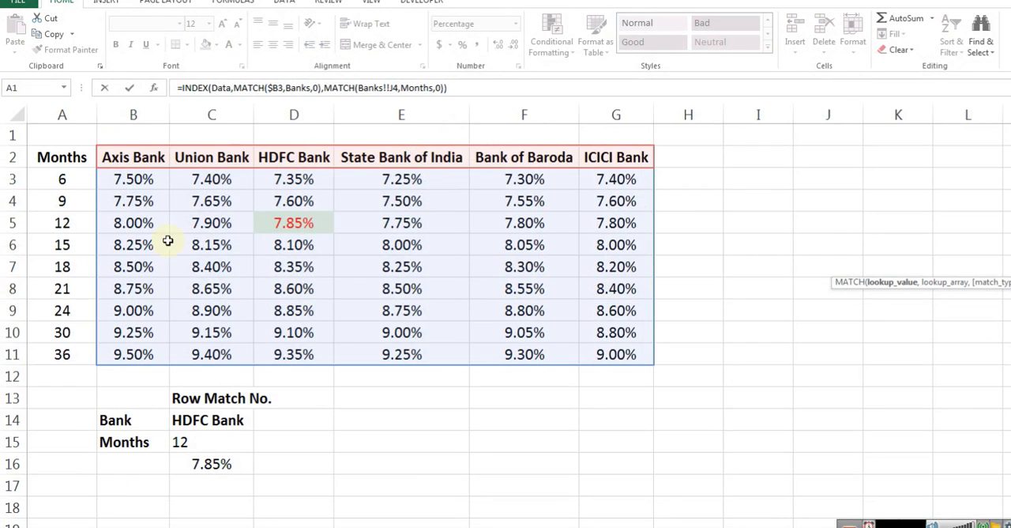
left_click_drag(80, 178, 82, 350)
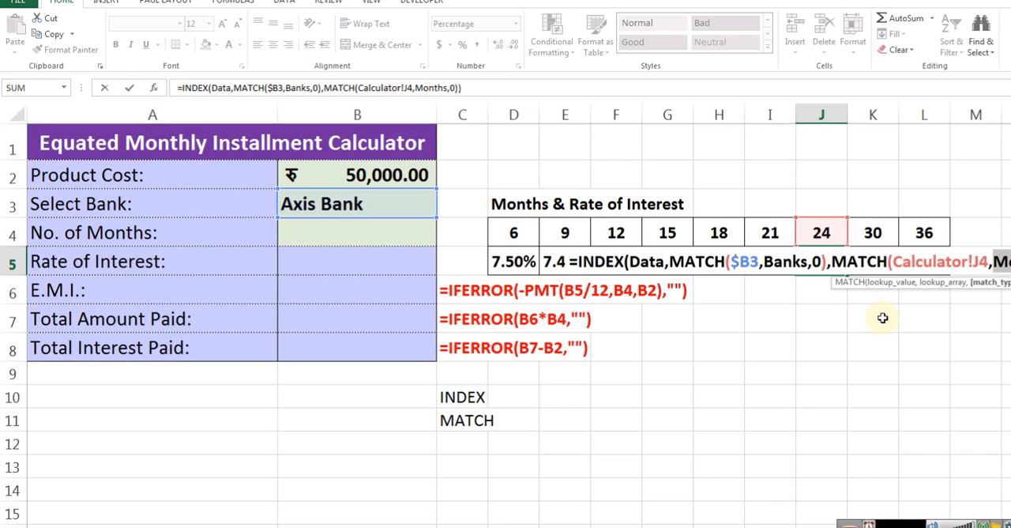
key("BackSpace")
key("BackSpace")
key("BackSpace")
key("BackSpace")
key("BackSpace")
key("BackSpace")
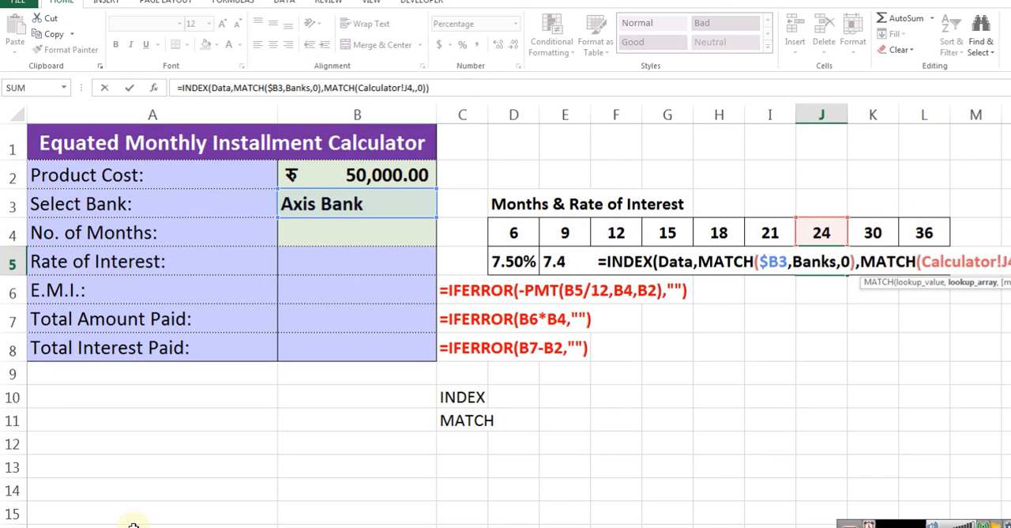
left_click(96, 527)
left_click_drag(65, 181, 65, 355)
key("Return")
key("Up")
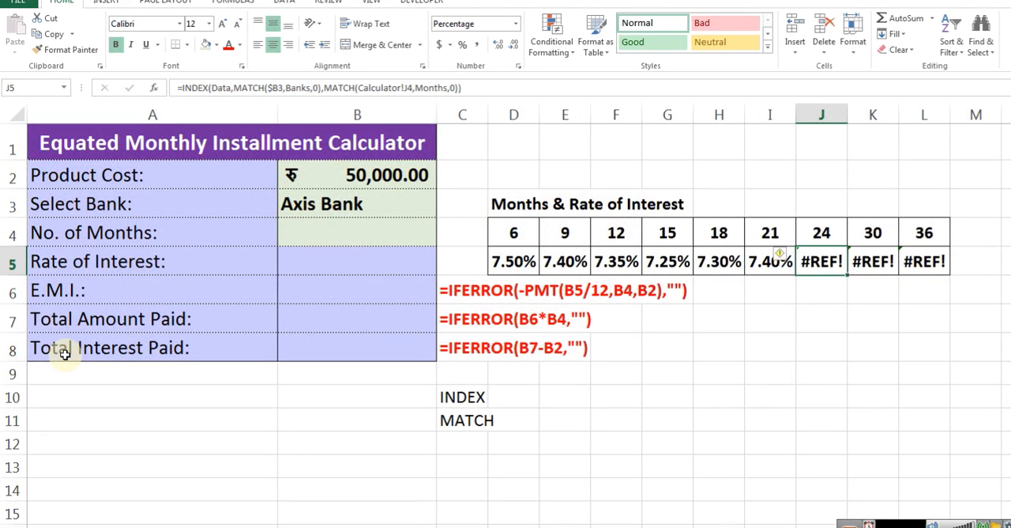
Compare the references in the 24-month and 21-month rate formulas in J5 and I5
key("F2")
key("Left")
key("Left")
key("Left")
key("Left")
key("Left")
key("Left")
key("Left")
key("Left")
key("Left")
key("Left")
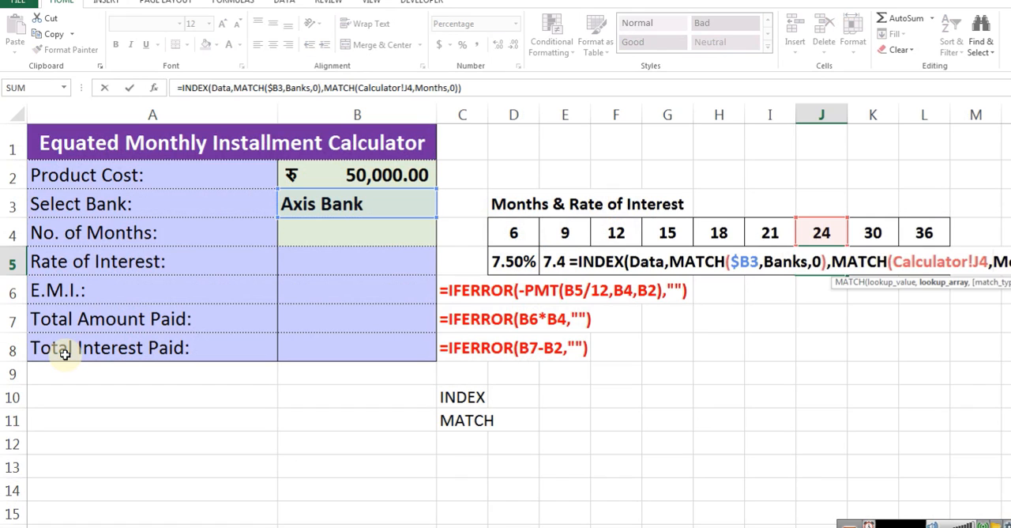
key("Escape")
key("Left")
key("F2")
key("Escape")
key("Right")
key("F2")
key("Escape")
key("F2")
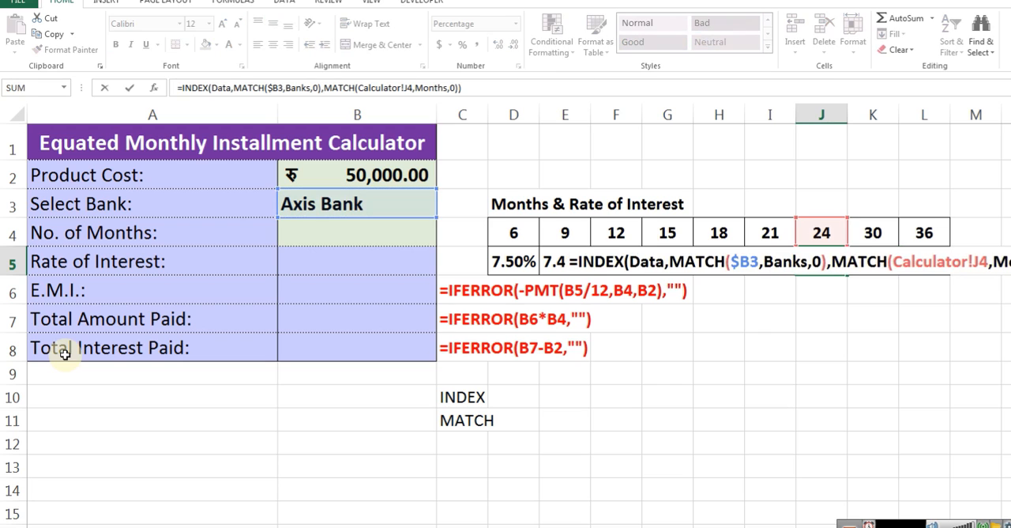
key("Escape")
key("Left")
key("F2")
key("Escape")
Replace the rate formula in D5 with a new INDEX over the Data range, starting a MATCH function as its row number
key("Left")
key("Left")
key("Left")
key("Left")
key("Left")
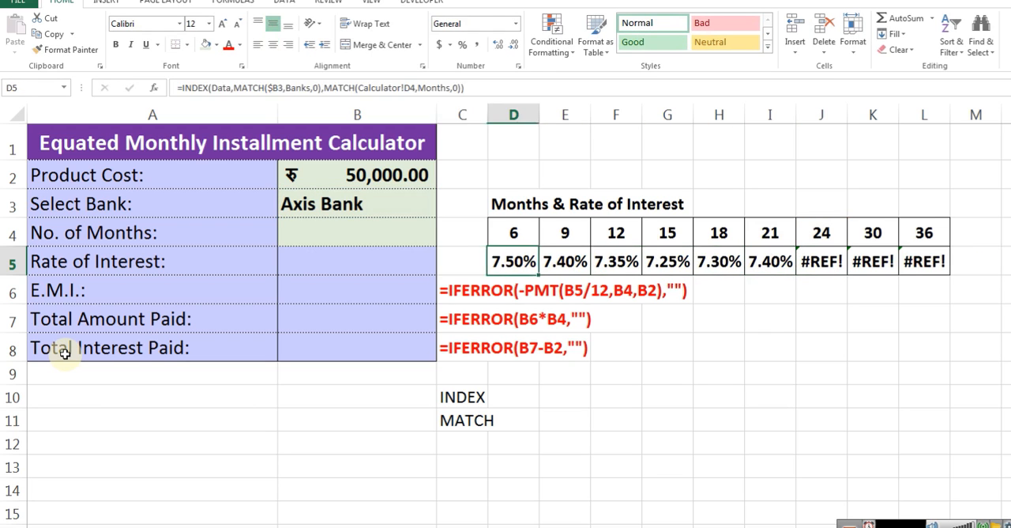
key("F2")
key("Home")
key("shift+End")
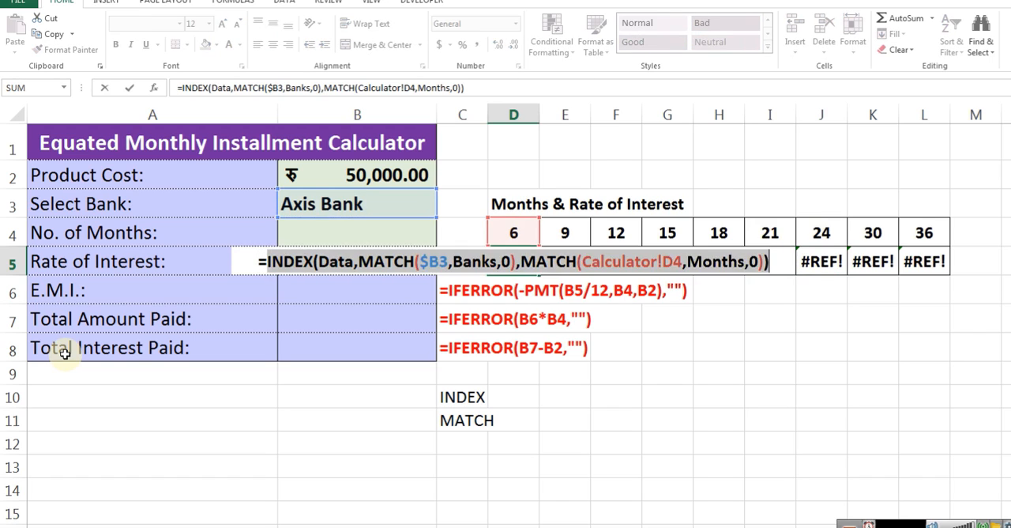
key("Delete")
type("index")
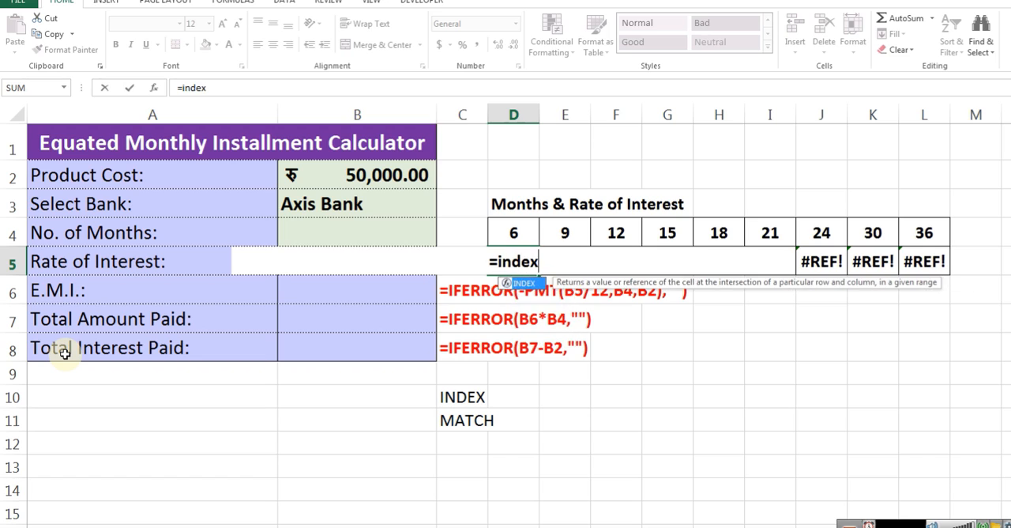
key("Tab")
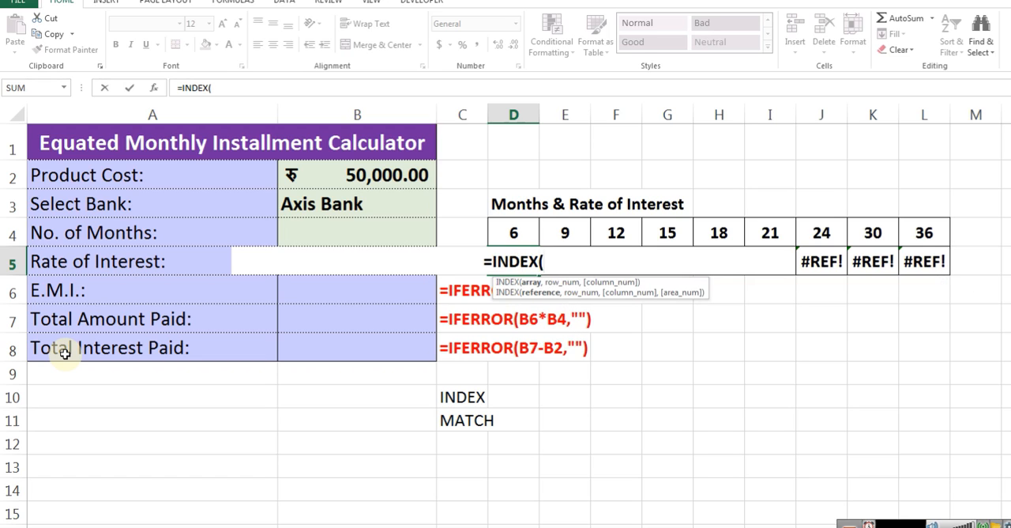
type("Data")
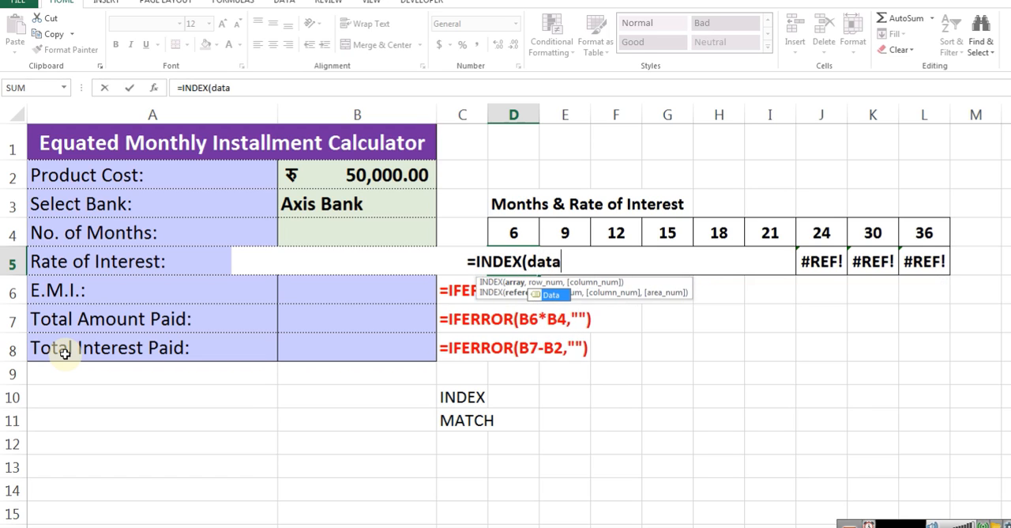
type(",")
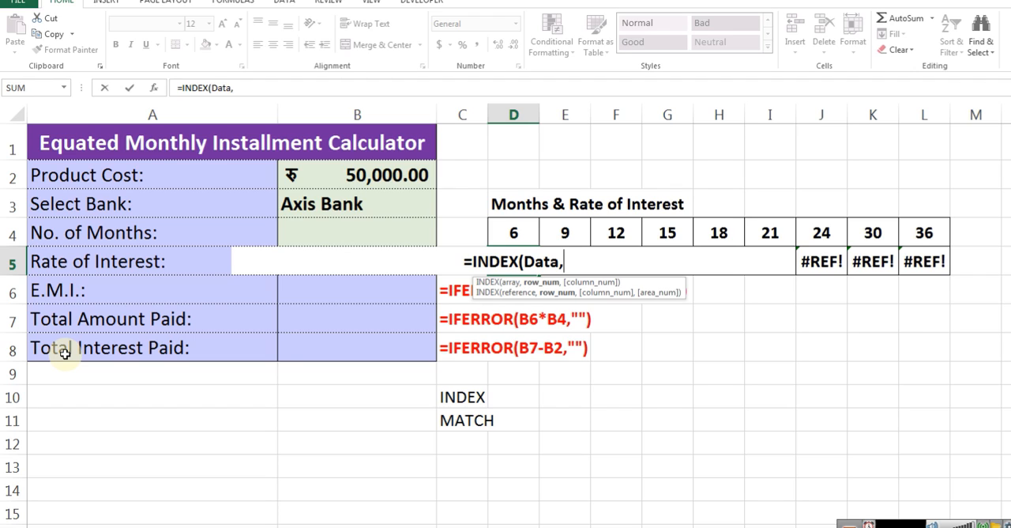
type("mat")
key("Tab")
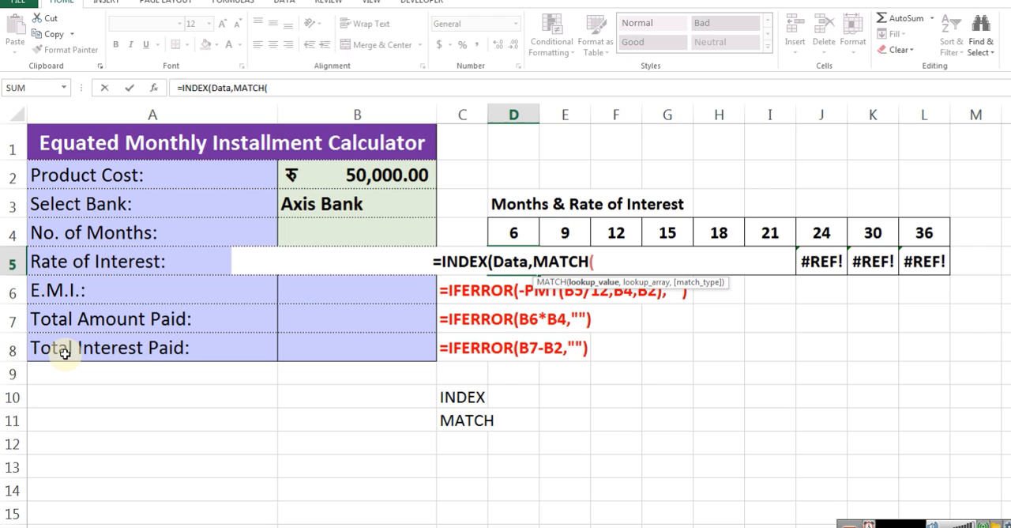
key("Left")
key("Return")
key("Return")
key("End")
left_click(338, 204)
type(",bank")
key("Down")
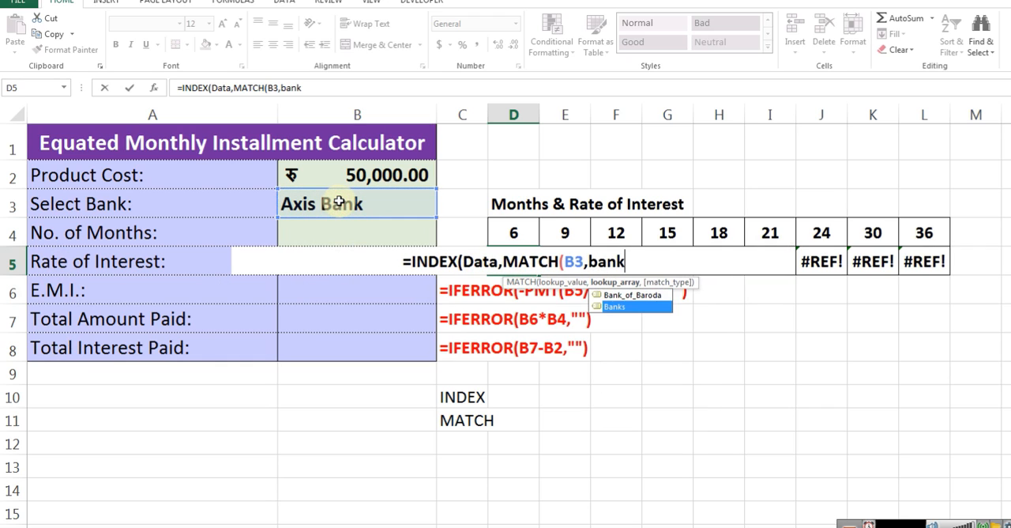
key("Tab")
type(",")
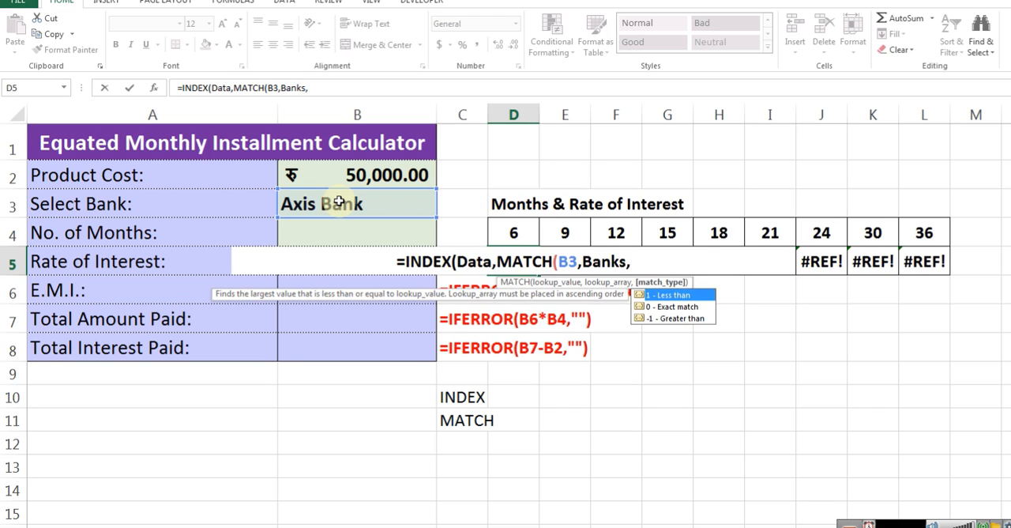
type("0)")
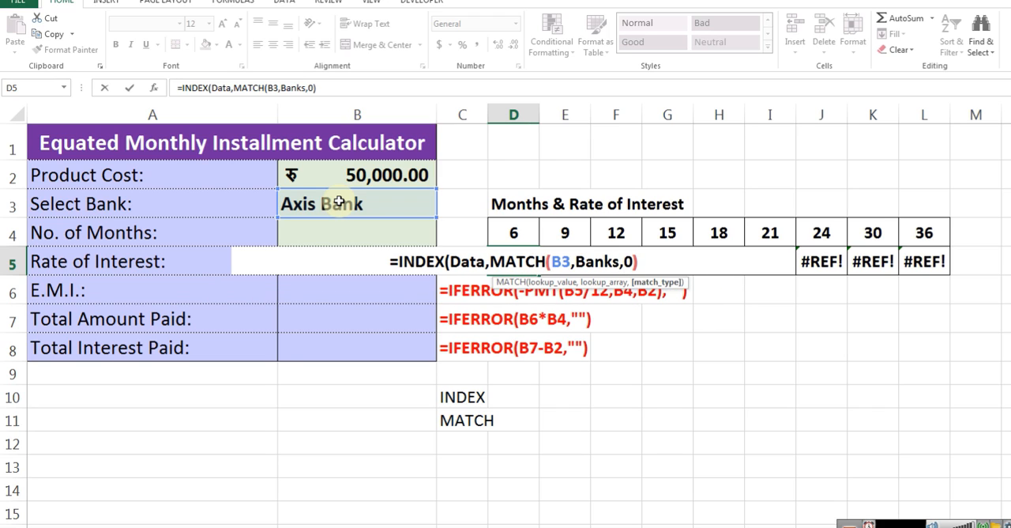
type(",")
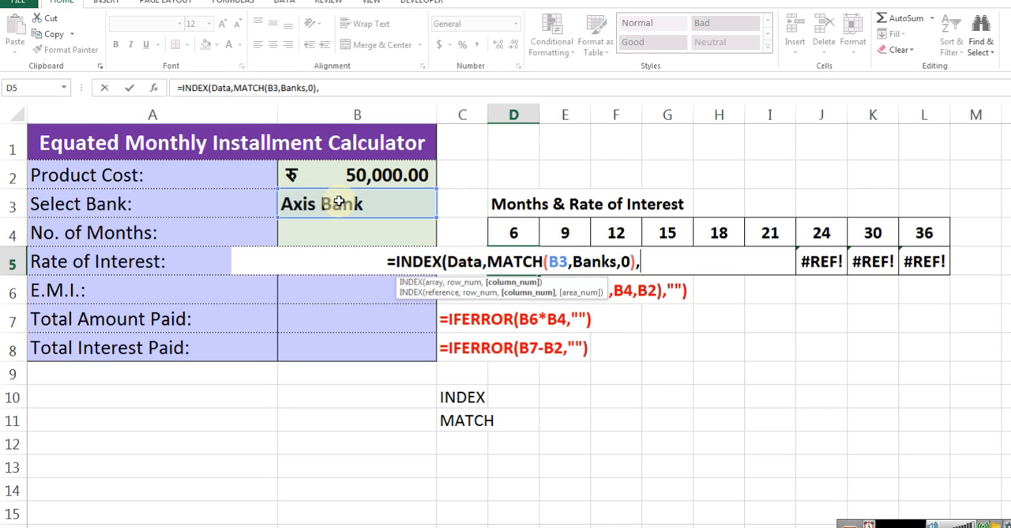
key("BackSpace")
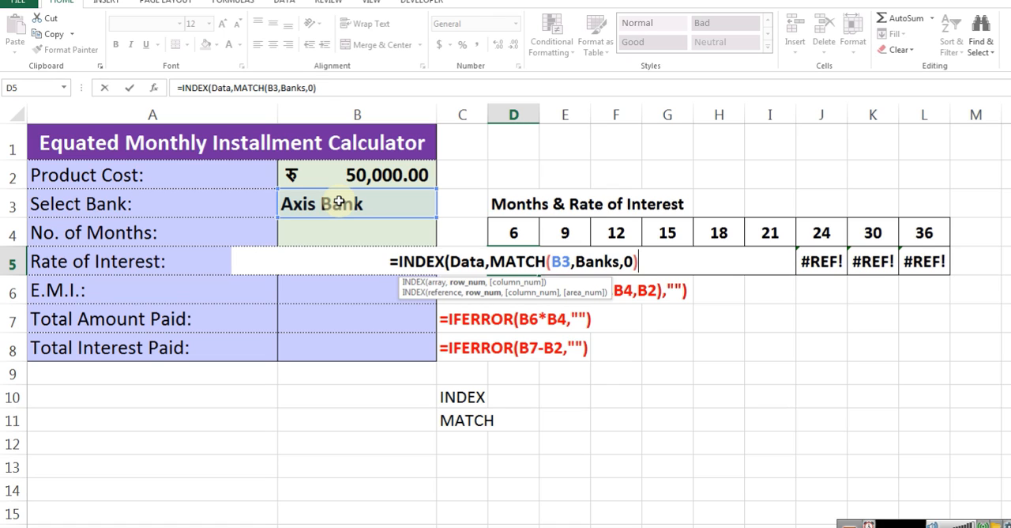
key("BackSpace")
key("BackSpace")
key("BackSpace")
key("BackSpace")
key("BackSpace")
key("BackSpace")
key("BackSpace")
key("BackSpace")
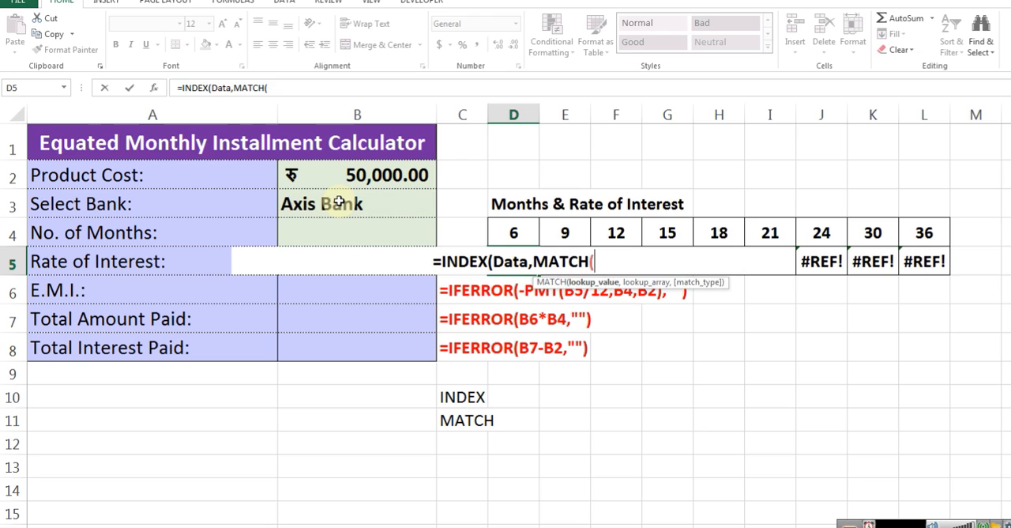
Complete the row MATCH in D5 to look up D4 in the Months range with exact match 0
left_click(503, 231)
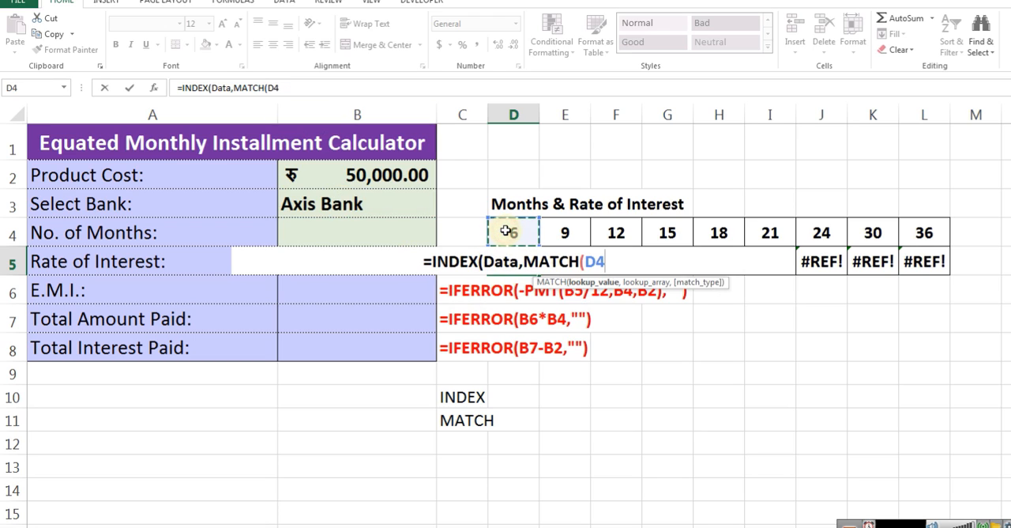
type(",month")
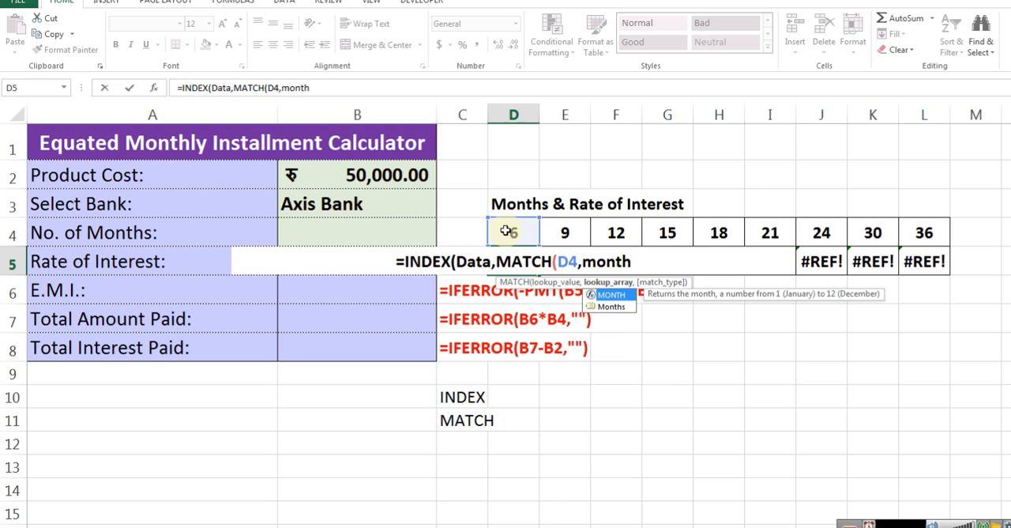
key("Down")
key("Tab")
type(",")
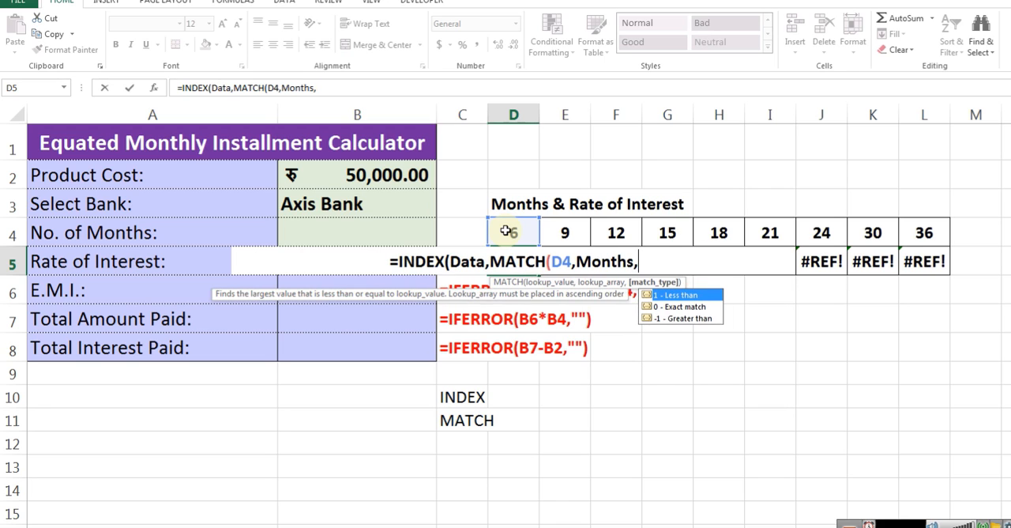
type("0),")
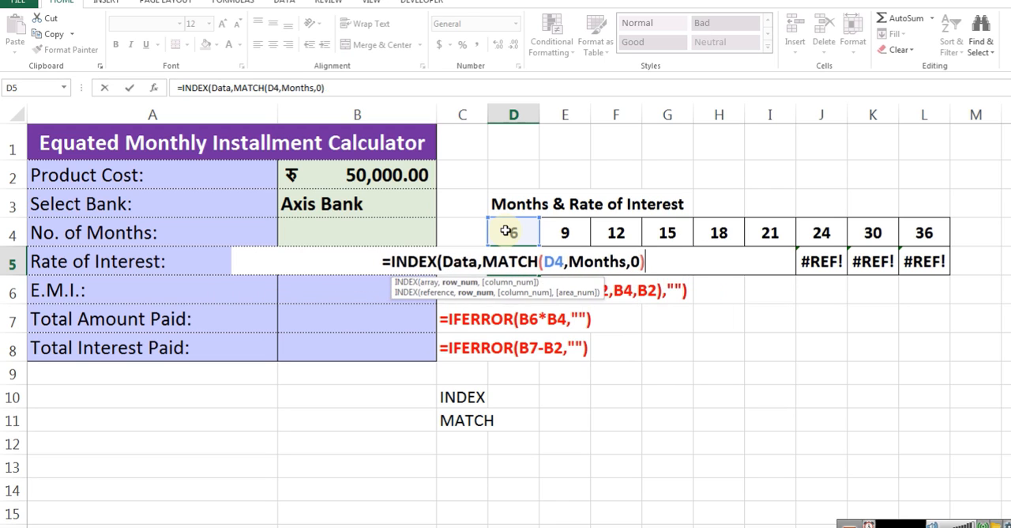
type("match(")
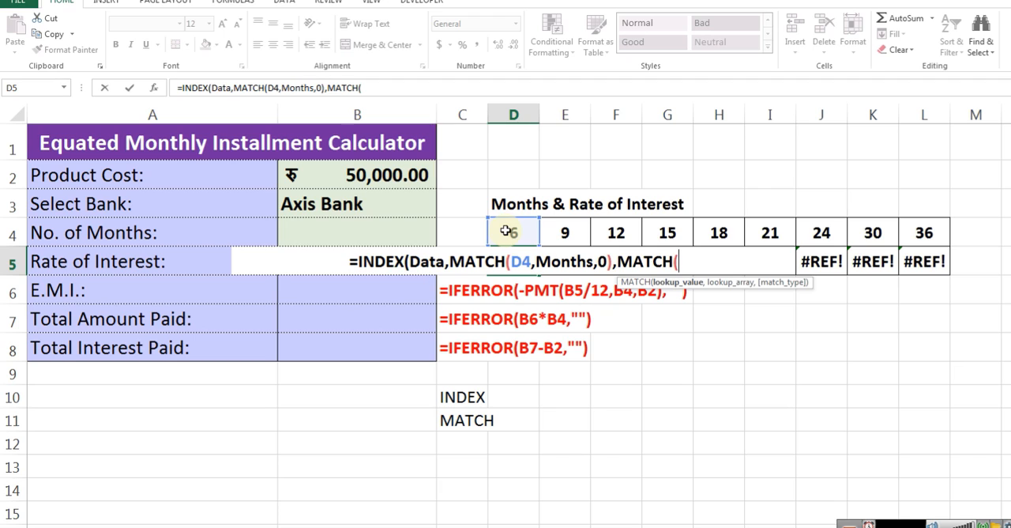
Add a column MATCH that looks up B3 in the Banks range with exact match 0, and enter the formula
left_click(382, 209)
type(",bank")
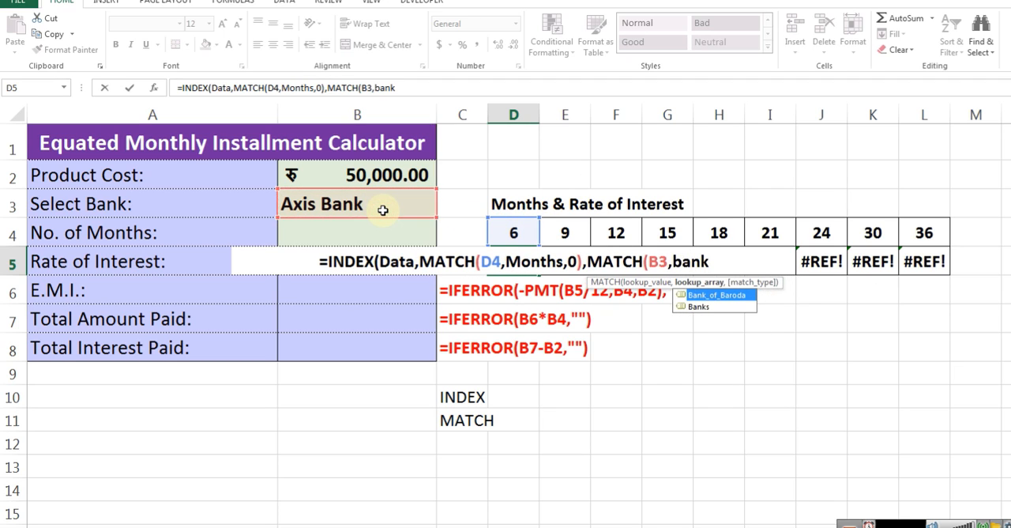
key("Down")
key("Tab")
type(",0)")
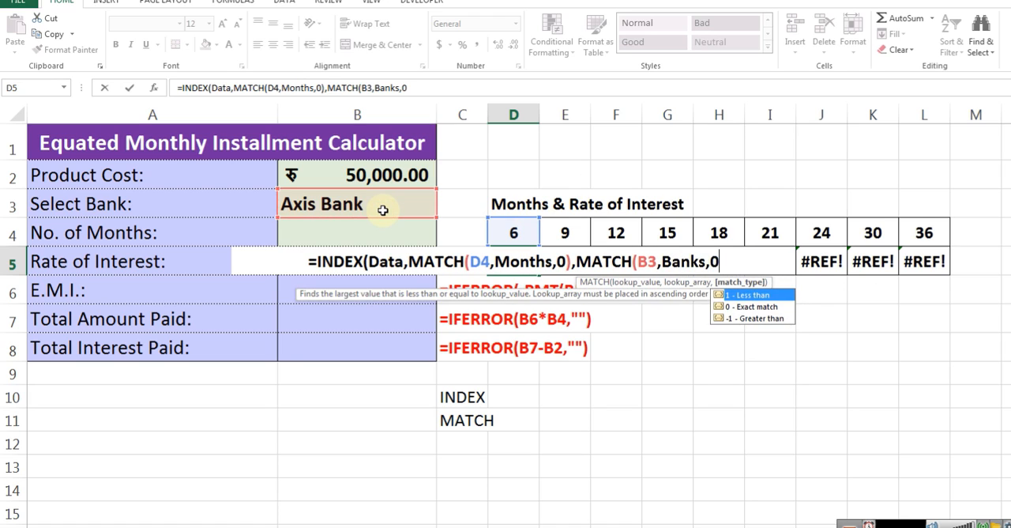
type(")")
key("ctrl+Return")
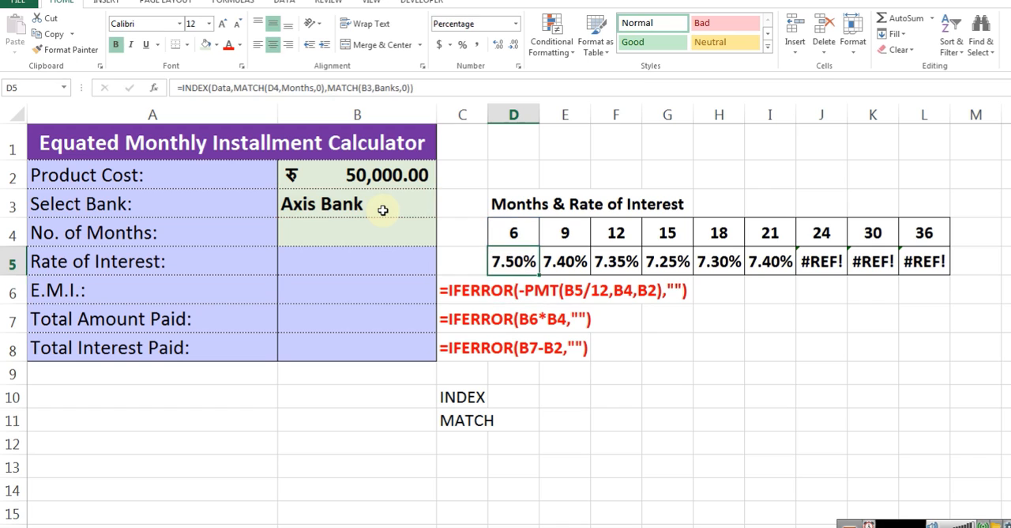
Check the bank reference in the D5 formula and the defined name of the Select Bank cell B3
key("ctrl+c")
key("ctrl+shift+Right")
key("F2")
key("Left")
key("Left")
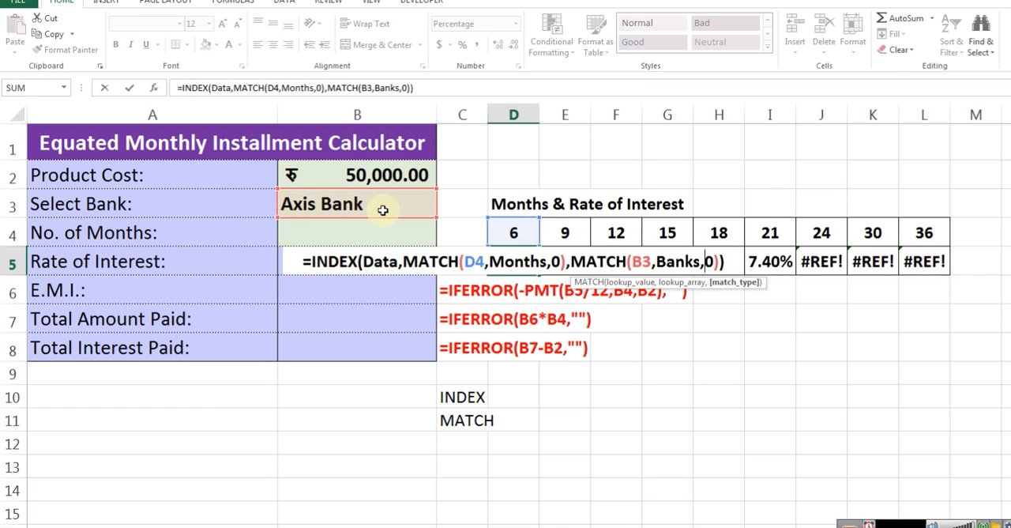
key("Escape")
key("Up")
key("Up")
key("Left")
key("Left")
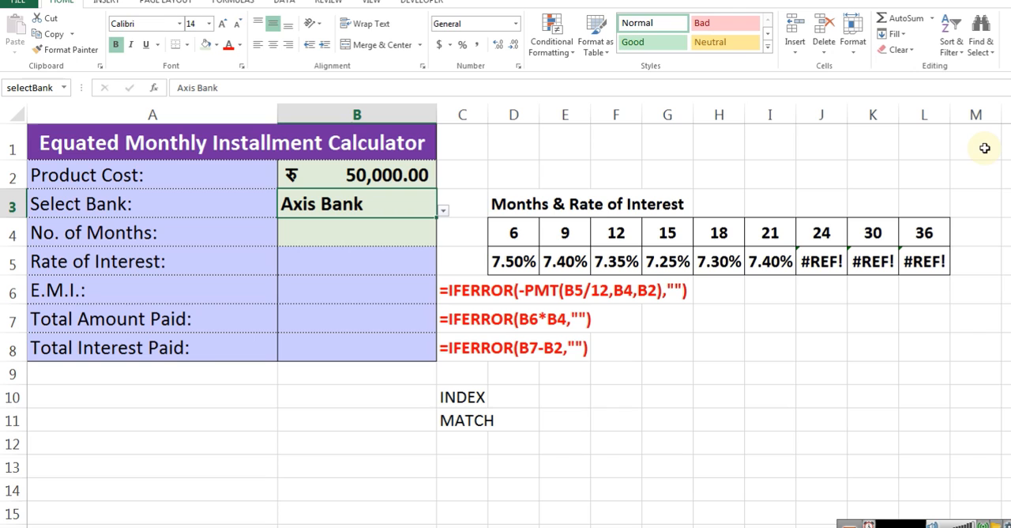
key("Down")
key("Up")
Replace the B3 reference in the D5 rate formula with the name selectBank
key("Down")
key("Down")
key("Right")
key("Right")
key("F2")
key("Home")
key("ctrl+Right")
key("ctrl+Right")
key("ctrl+Right")
key("ctrl+Right")
key("ctrl+Right")
key("ctrl+Right")
key("ctrl+Right")
key("ctrl+Right")
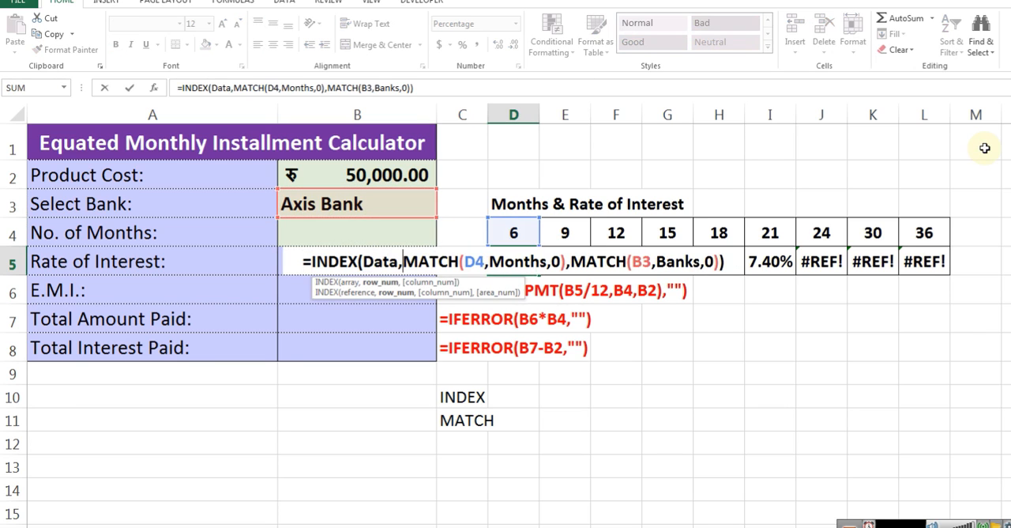
type("sele")
key("Tab")
key("Return")
key("Up")
key("F2")
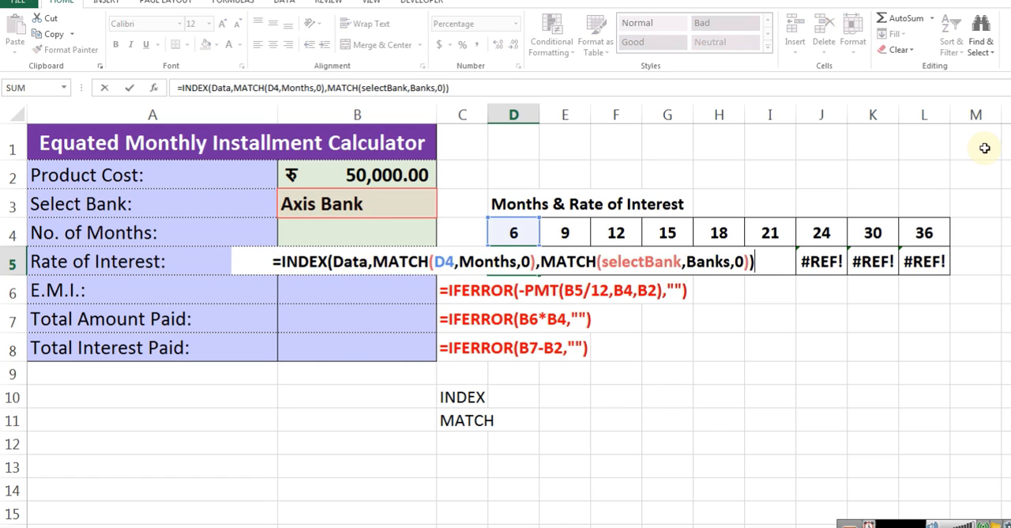
key("Escape")
Copy the corrected rate formula from D5 across the month columns through L5
key("ctrl+c")
key("ctrl+shift+Right")
key("Return")
Compare the looked-up rates in row 5 with the Axis Bank column of the bank rate table
key("Up")
key("Down")
key("ctrl+Right")
key("ctrl+Left")
key("ctrl+Left")
key("Up")
key("Right")
key("Right")
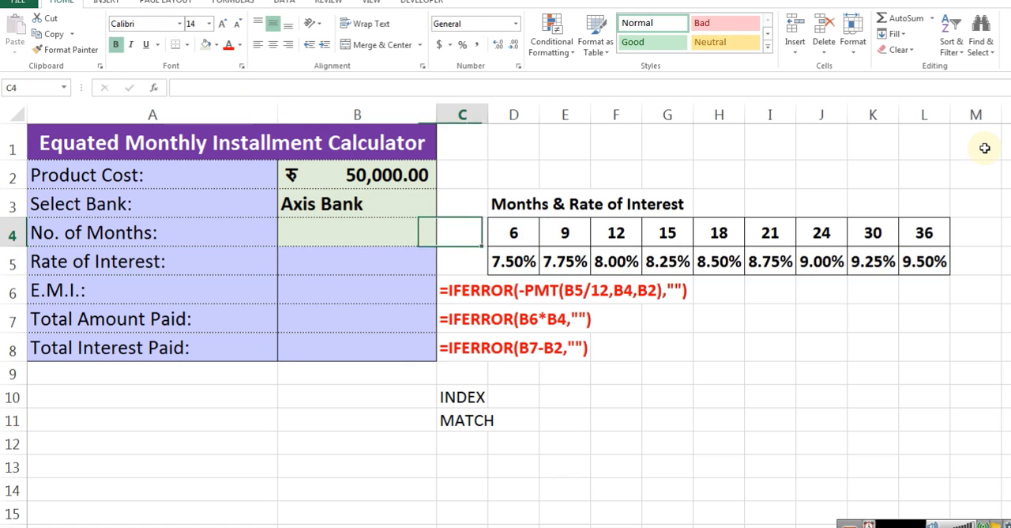
key("Down")
key("Right")
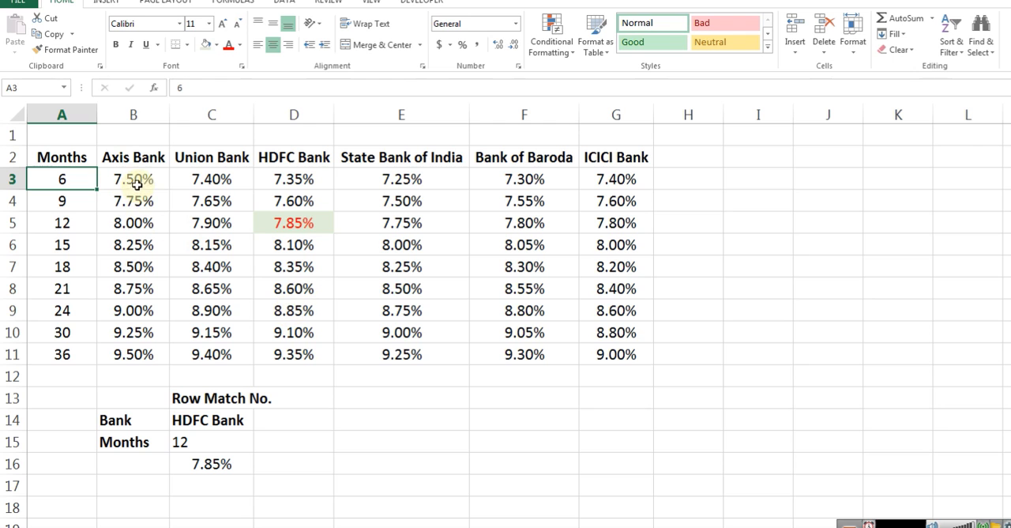
left_click(137, 183)
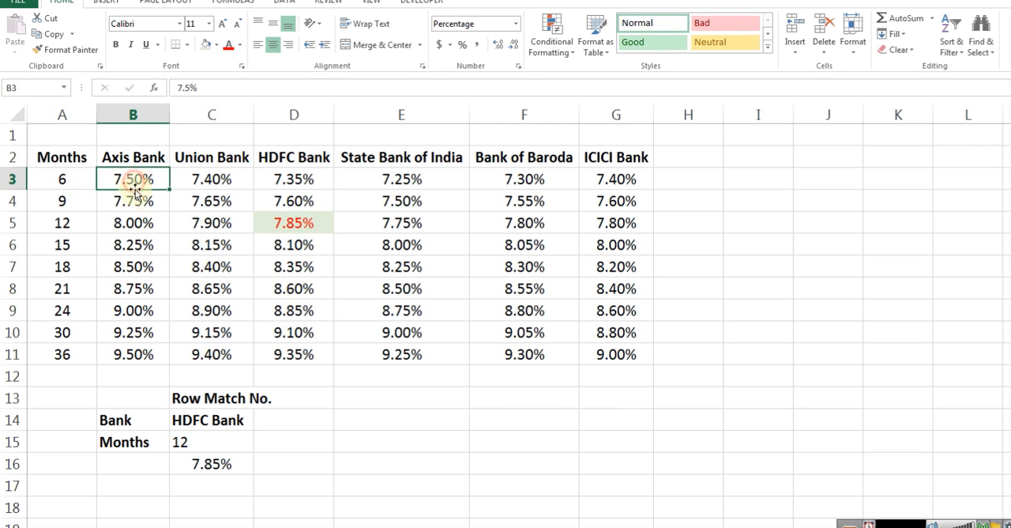
left_click(144, 203)
left_click(144, 223)
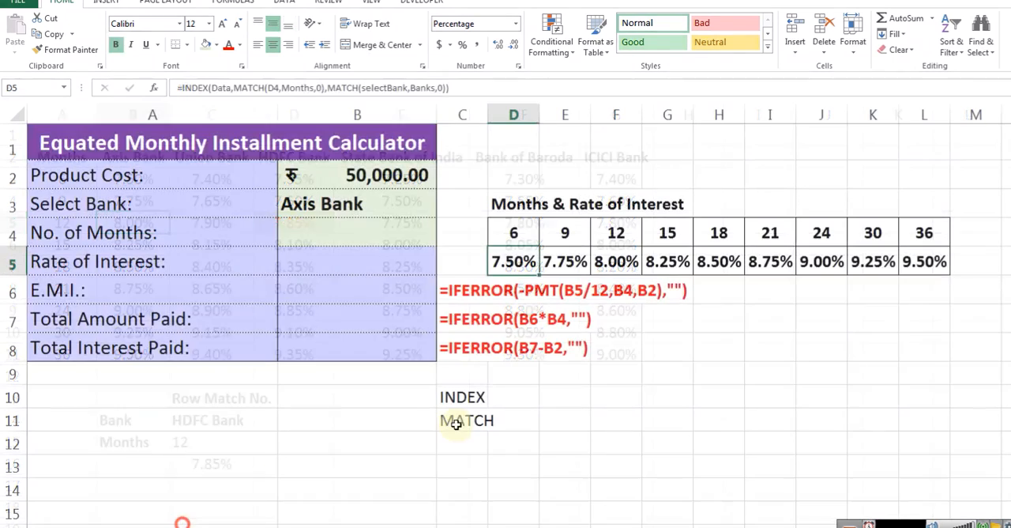
left_click(565, 261)
left_click(924, 262)
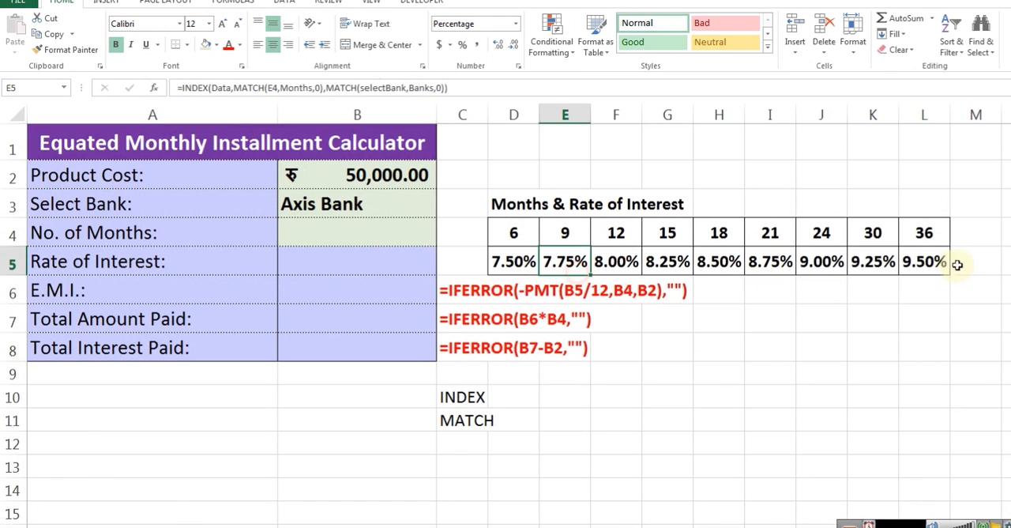
Choose HDFC Bank as the selected bank in B3
left_click(430, 207)
left_click(443, 210)
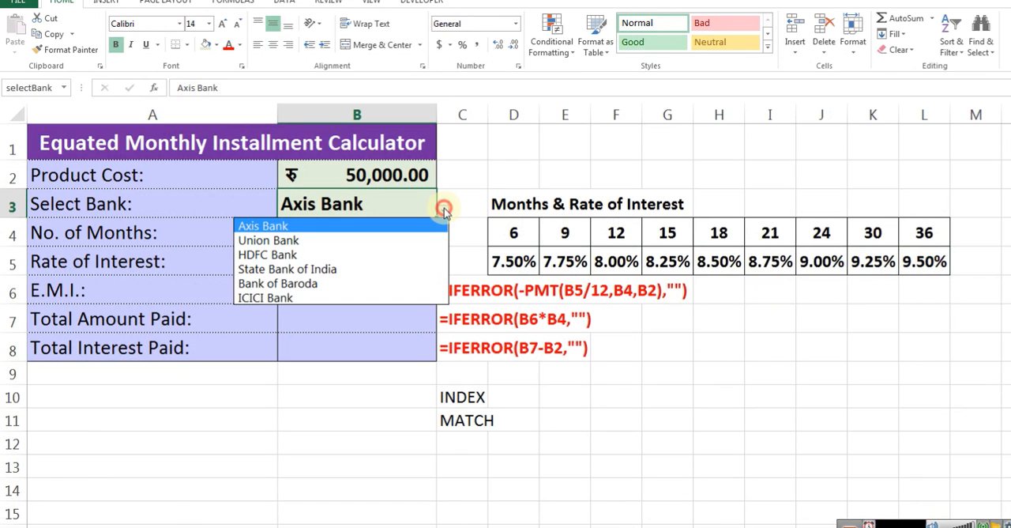
left_click(380, 254)
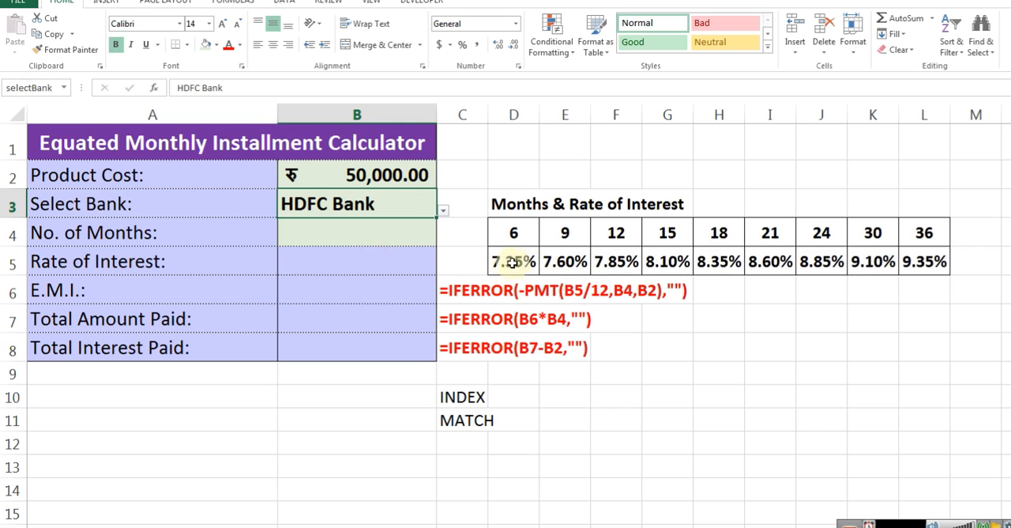
Restrict the No. of Months cell B4 to a validation list with source =months, and pick 6 from it
left_click(321, 233)
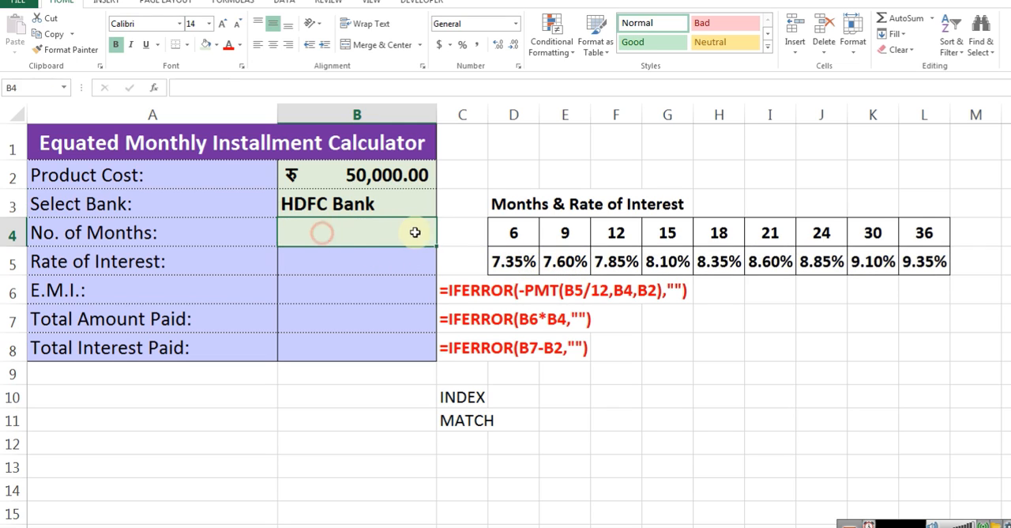
type("=")
key("Escape")
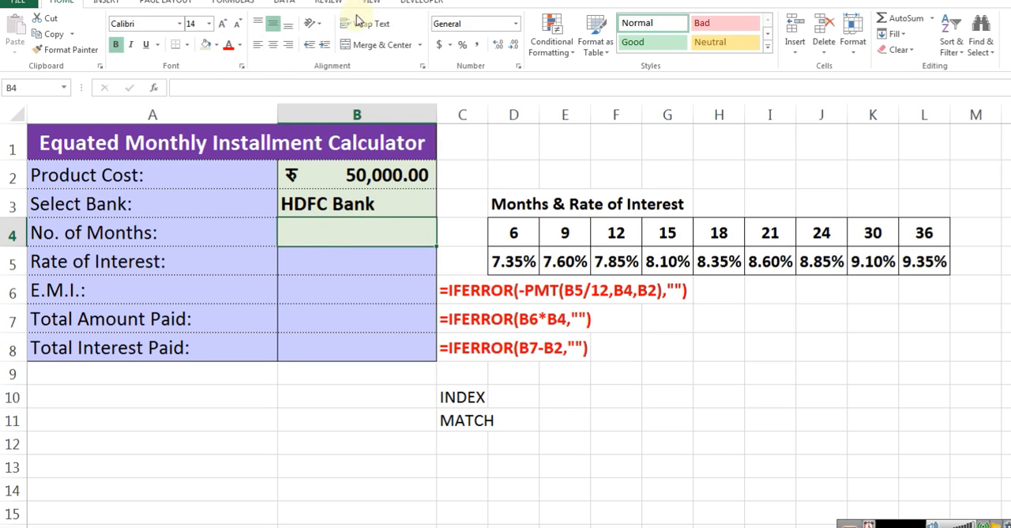
left_click(284, 3)
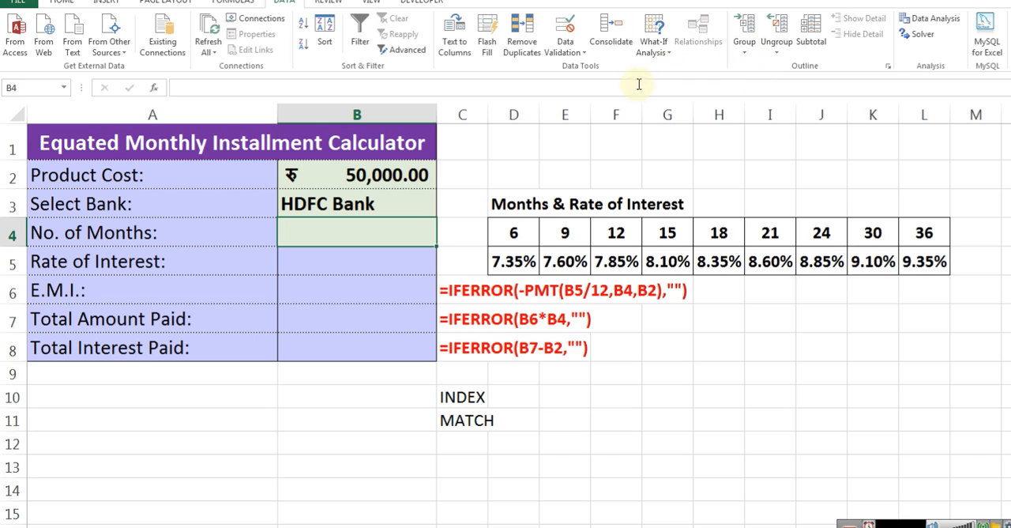
left_click(567, 62)
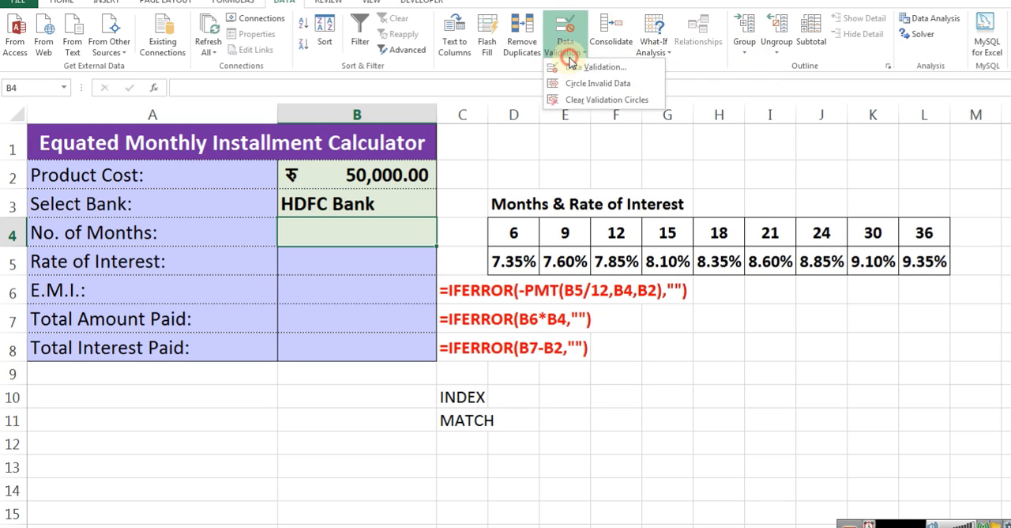
left_click(565, 69)
left_click(808, 273)
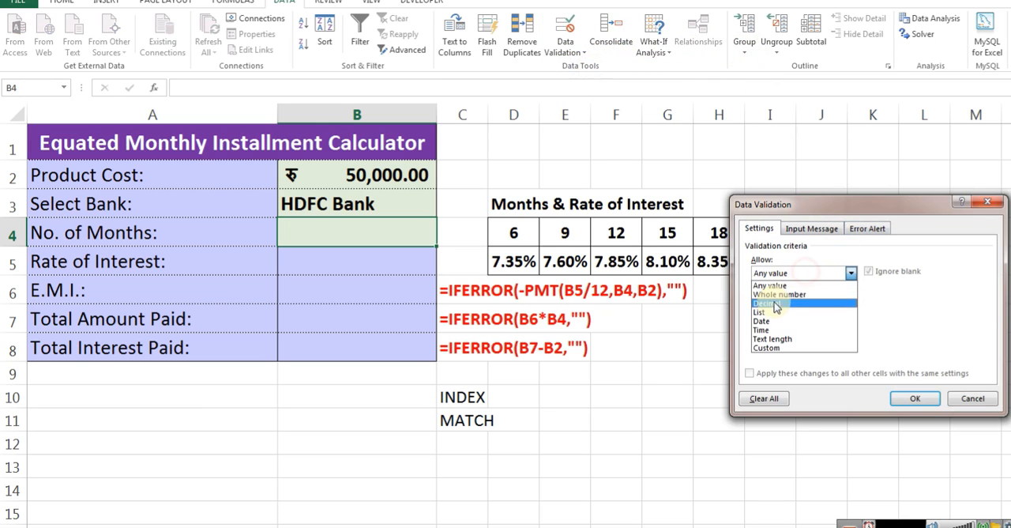
left_click(764, 314)
left_click(765, 327)
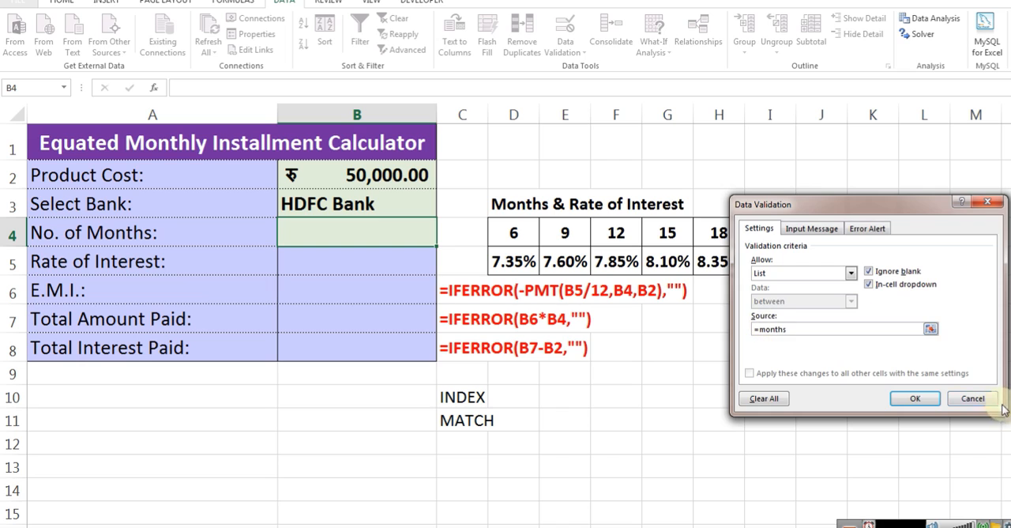
left_click(917, 400)
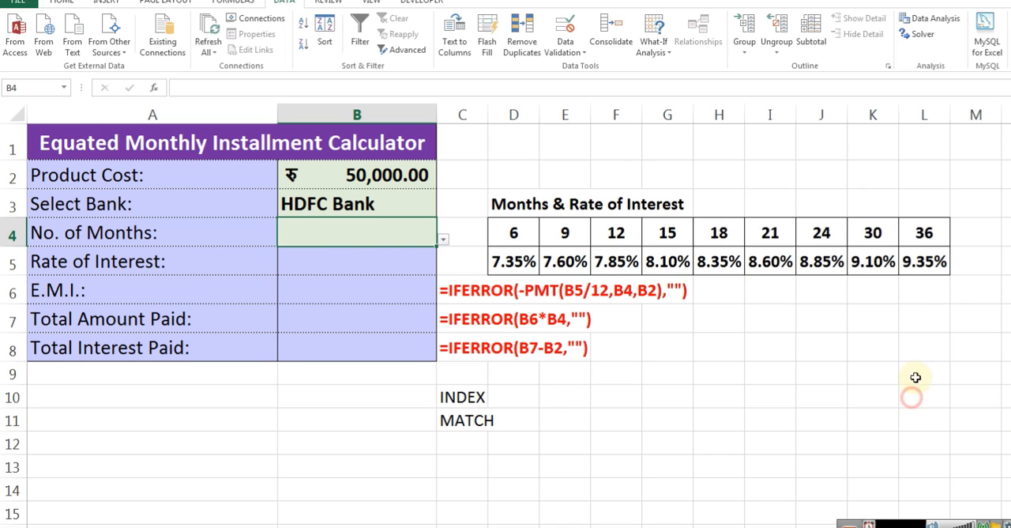
left_click(444, 242)
left_click(311, 258)
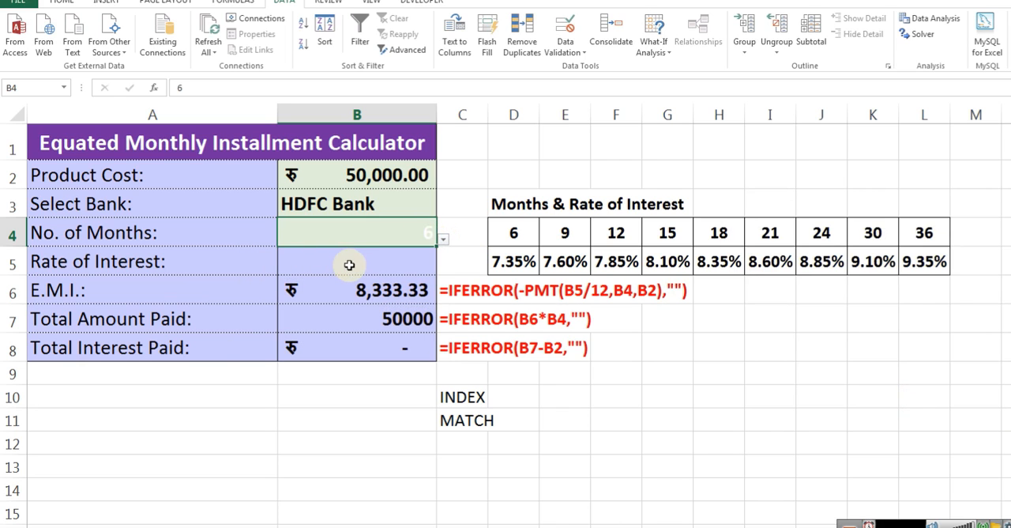
Inspect the empty Rate of Interest cell B5 and the E.M.I. formula in B6 that refers to it
left_click(318, 267)
left_click(369, 235)
left_click(359, 255)
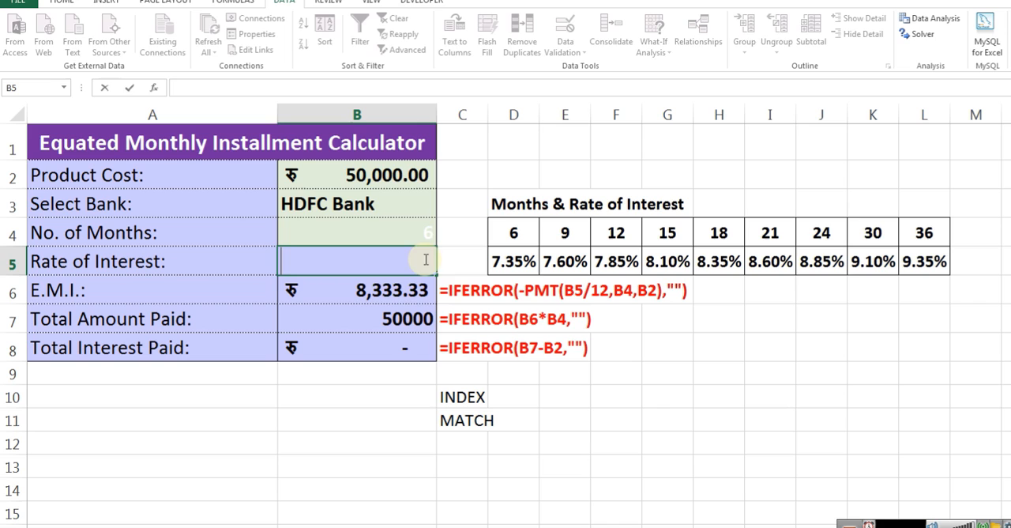
double_click(338, 289)
left_click(390, 268)
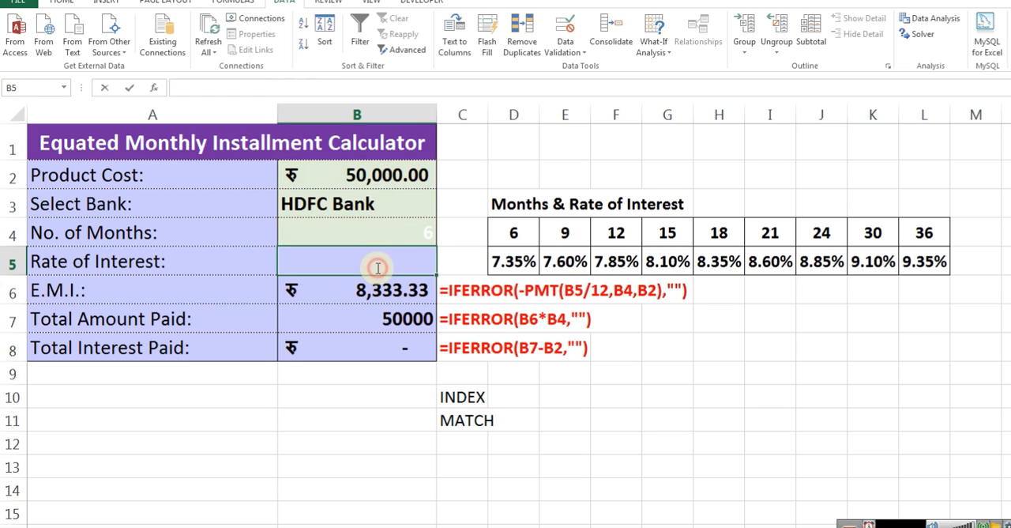
double_click(388, 293)
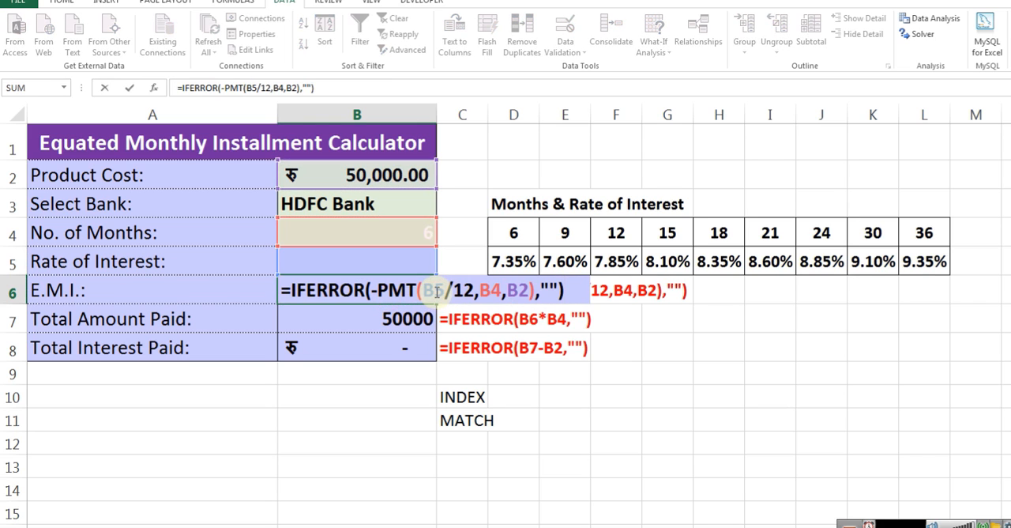
left_click(331, 263)
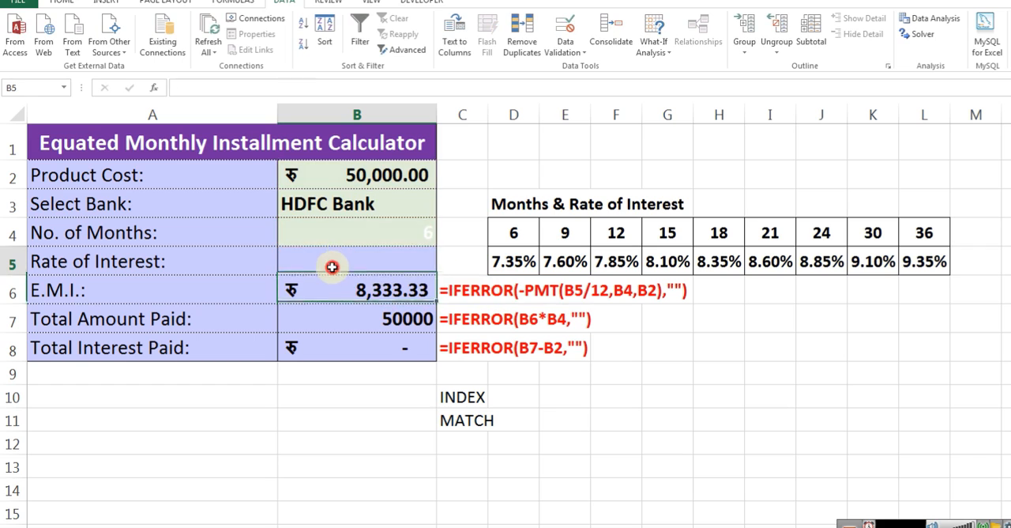
Change the font color of the No. of Months cell B4 to black and left-align it
left_click(404, 239)
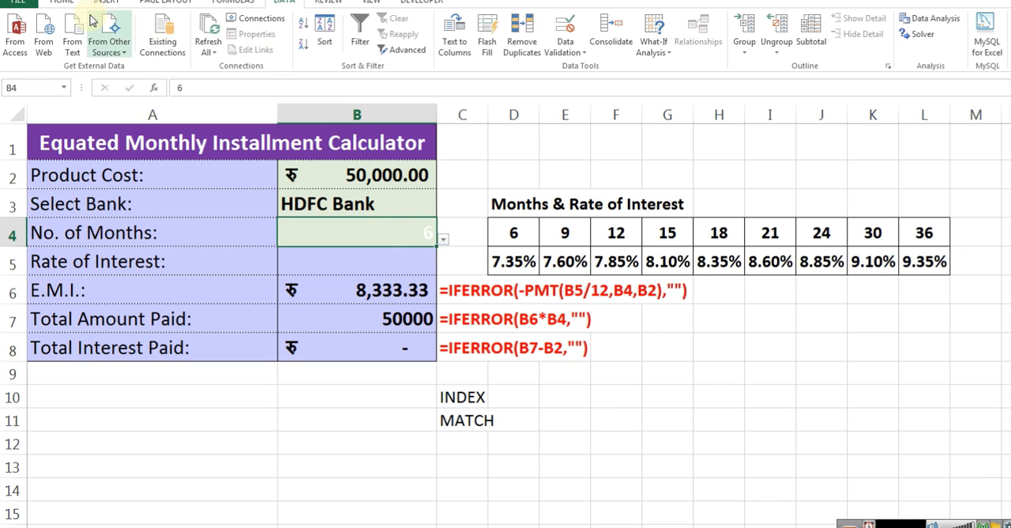
left_click(68, 3)
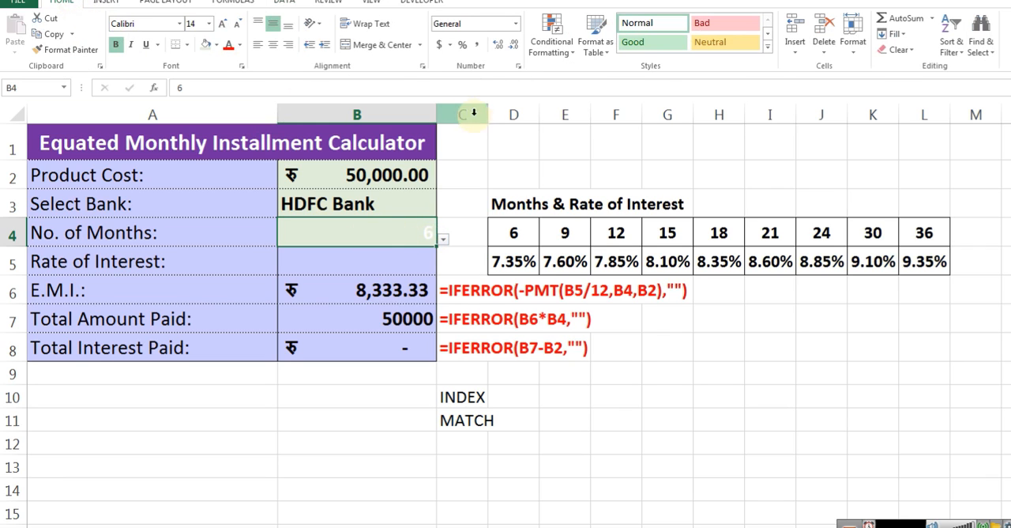
left_click(241, 47)
left_click(237, 64)
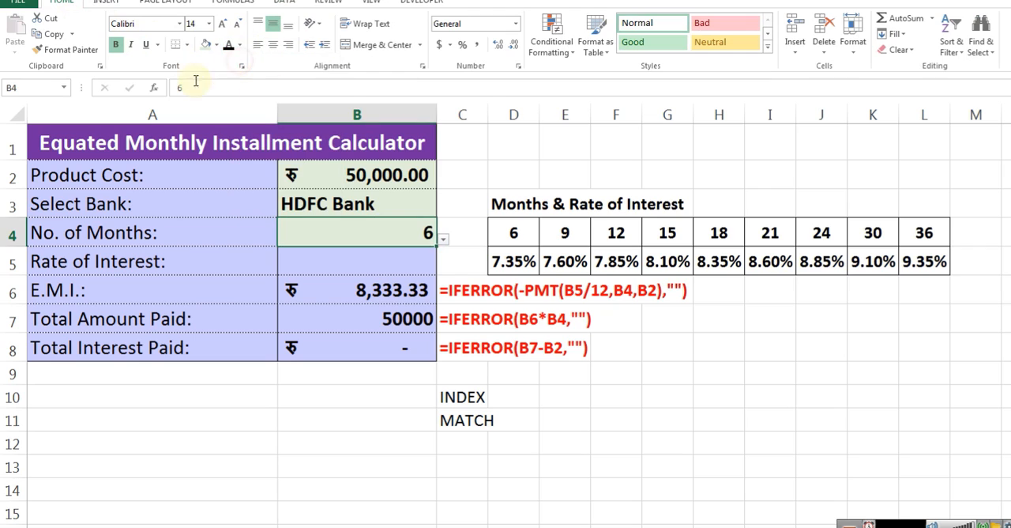
left_click(259, 45)
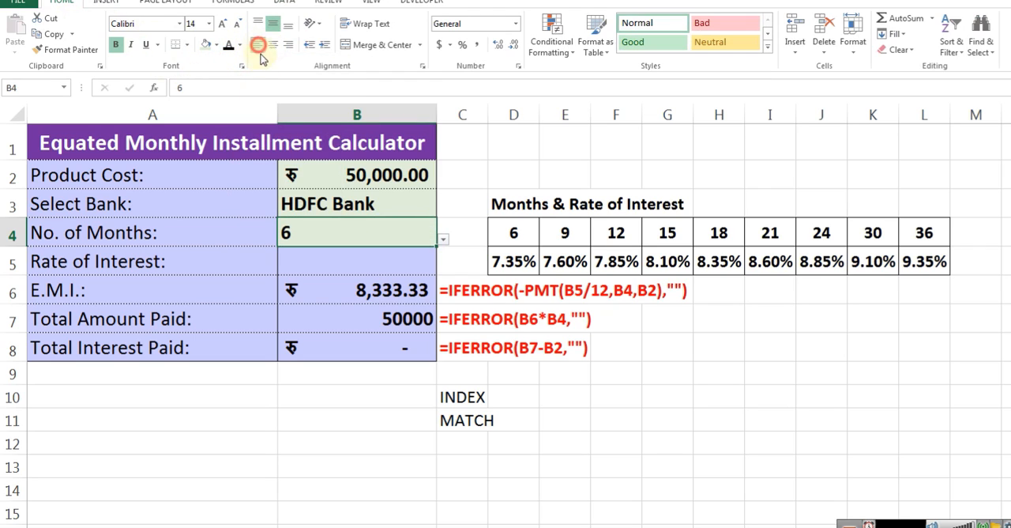
Enter =HLOOKUP(B4,D4:L5,2,0) in the Rate of Interest cell B5
left_click(330, 260)
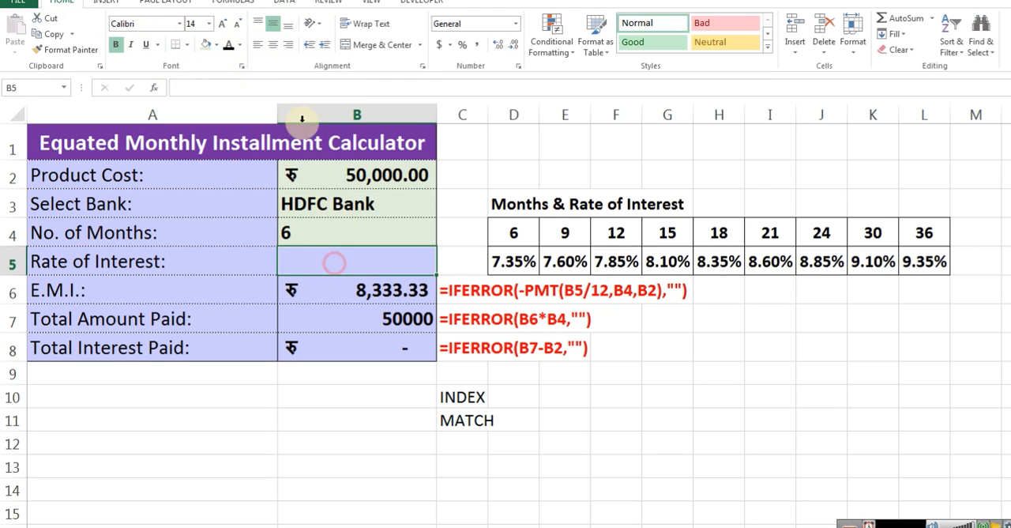
left_click(118, 48)
left_click(369, 263)
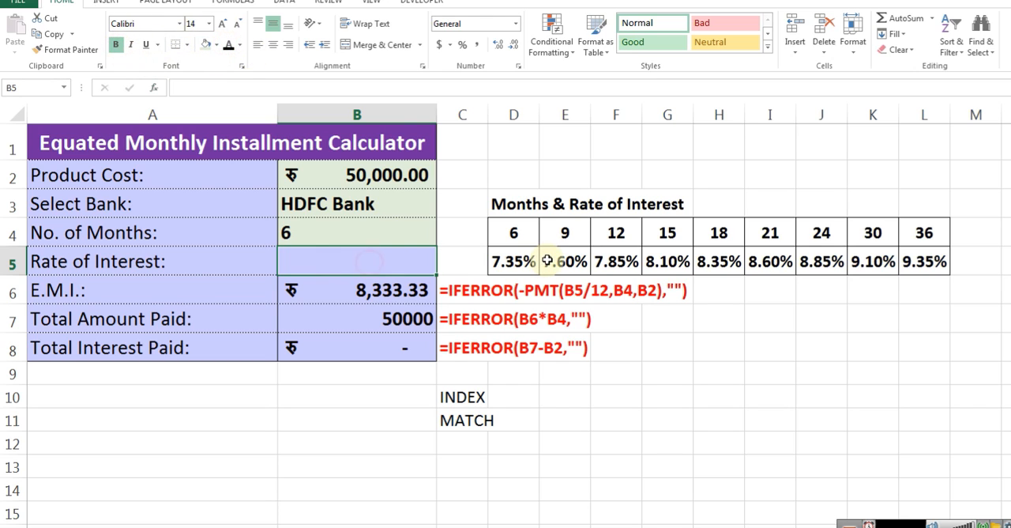
type("=")
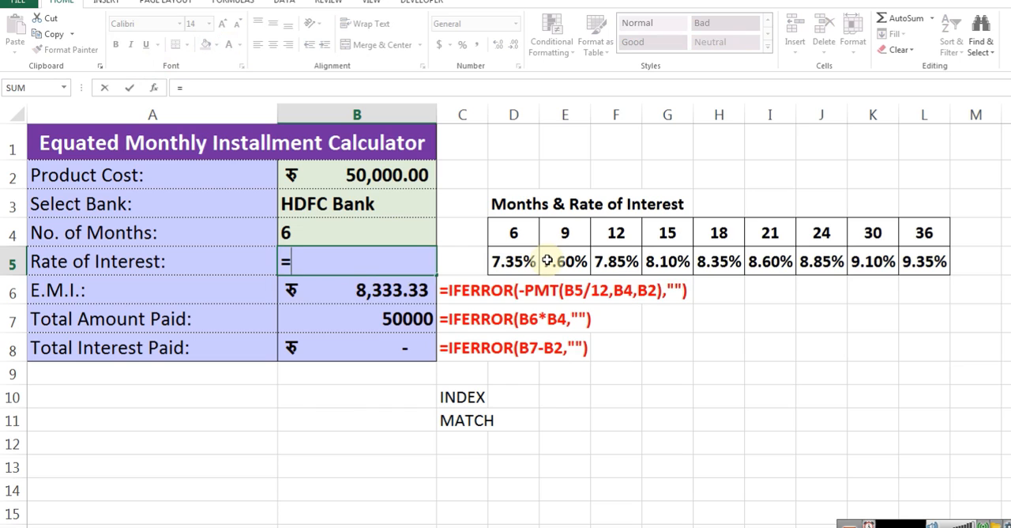
type("hlo")
key("Tab")
key("Up")
type(",")
key("Up")
key("Right")
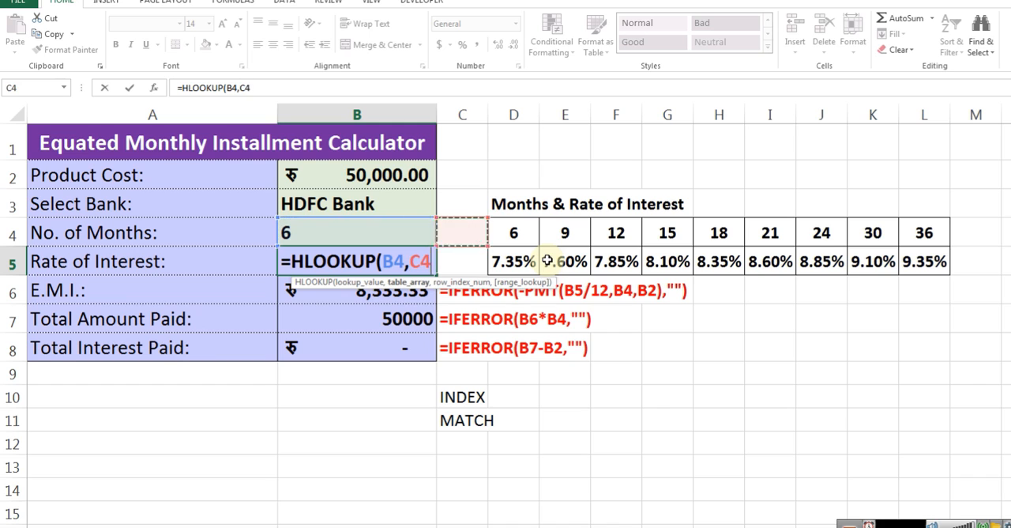
key("Right")
key("shift+Down")
key("ctrl+shift+Right")
type(",2,0)")
key("Return")
Format the Rate of Interest cell B5 as Percentage
key("Up")
left_click(514, 27)
left_click(454, 251)
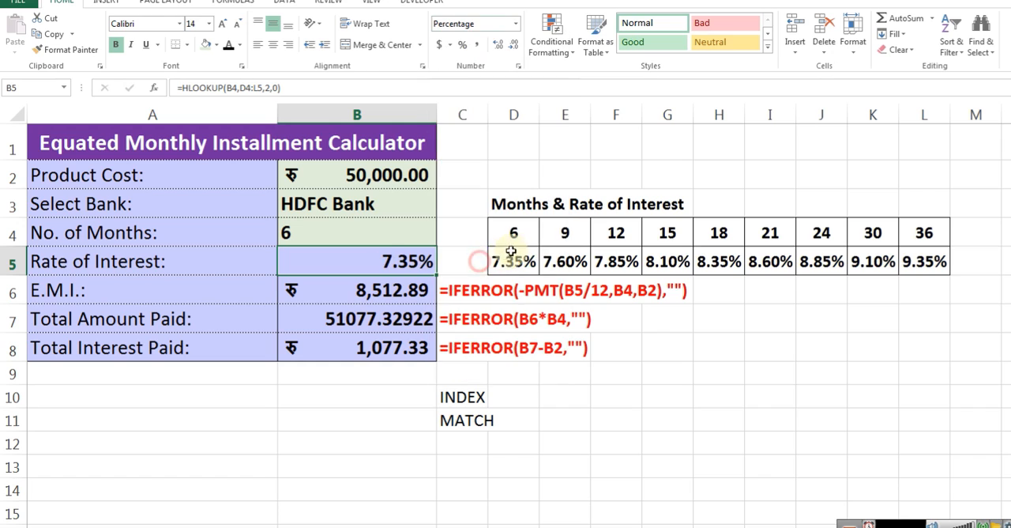
Right-align the number of months in B4
left_click(324, 231)
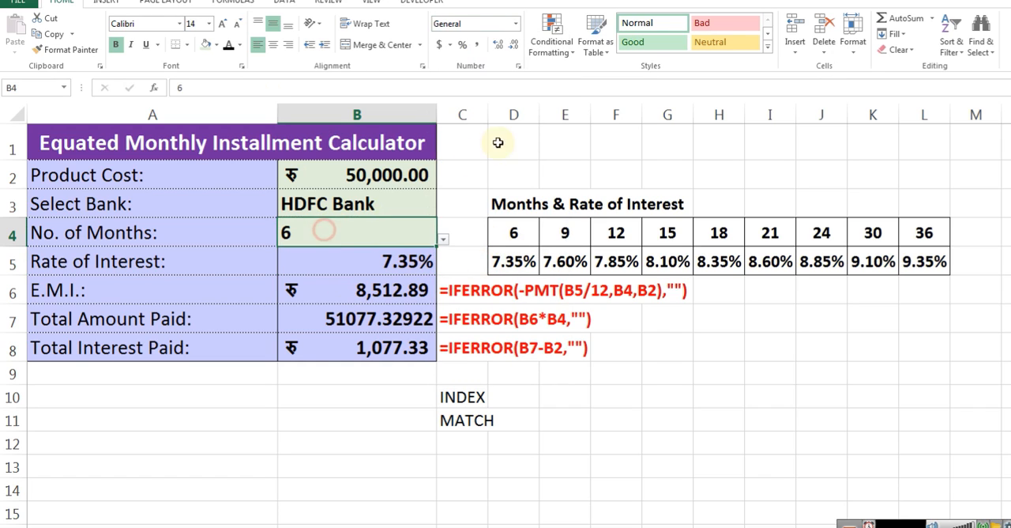
left_click(288, 47)
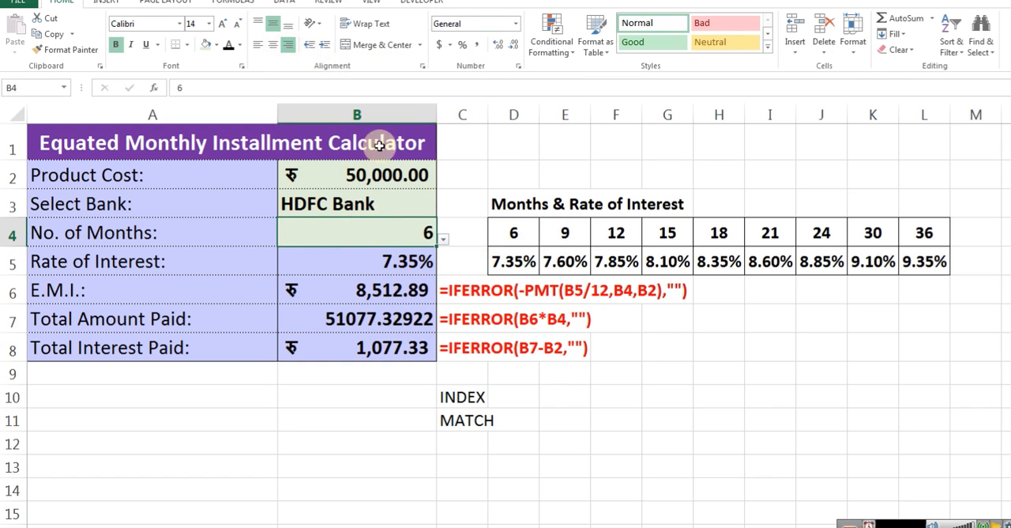
left_click(347, 268)
Change the selected bank in B3 to Union Bank
left_click(370, 212)
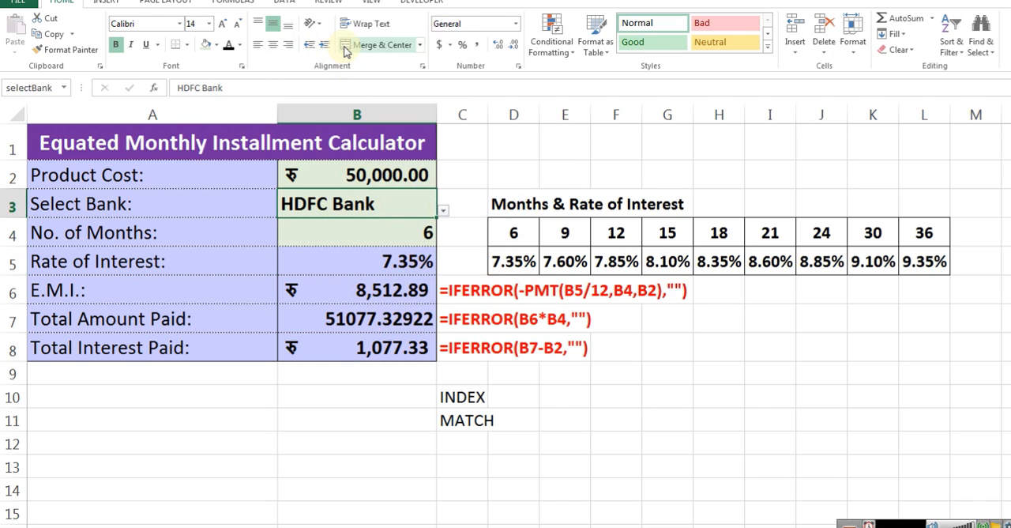
left_click(443, 212)
left_click(351, 238)
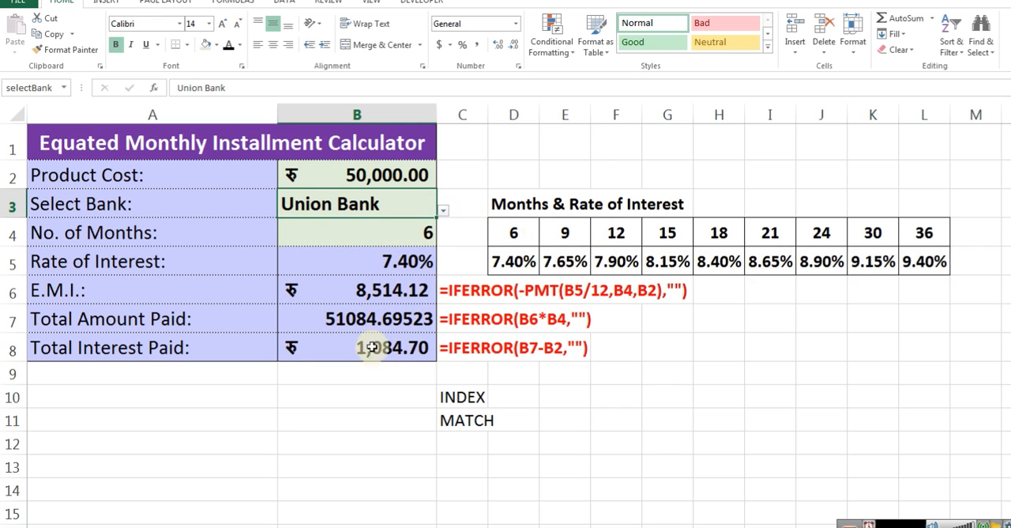
Round the Total Amount Paid in B7 to two decimals with =IFERROR(ROUND(B6*B4,2),"")
left_click(364, 320)
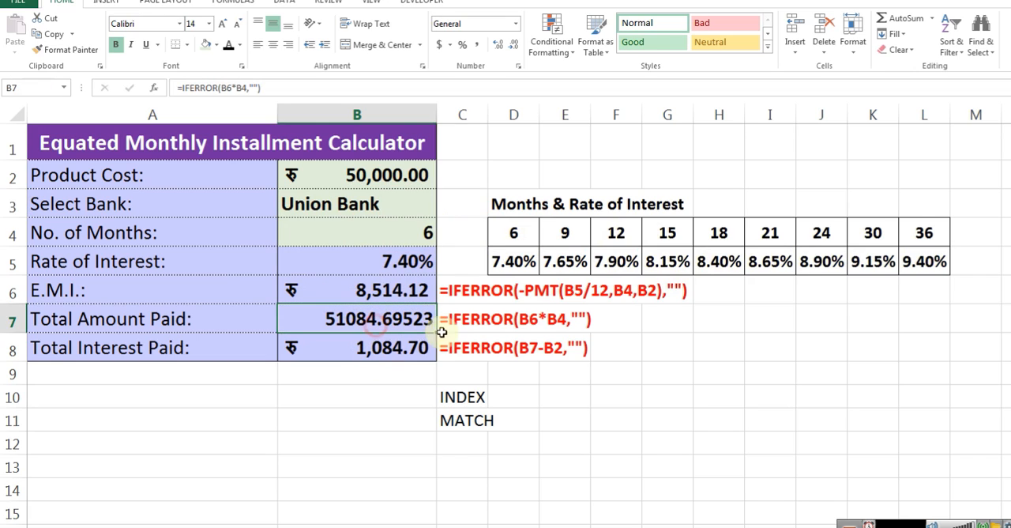
key("F2")
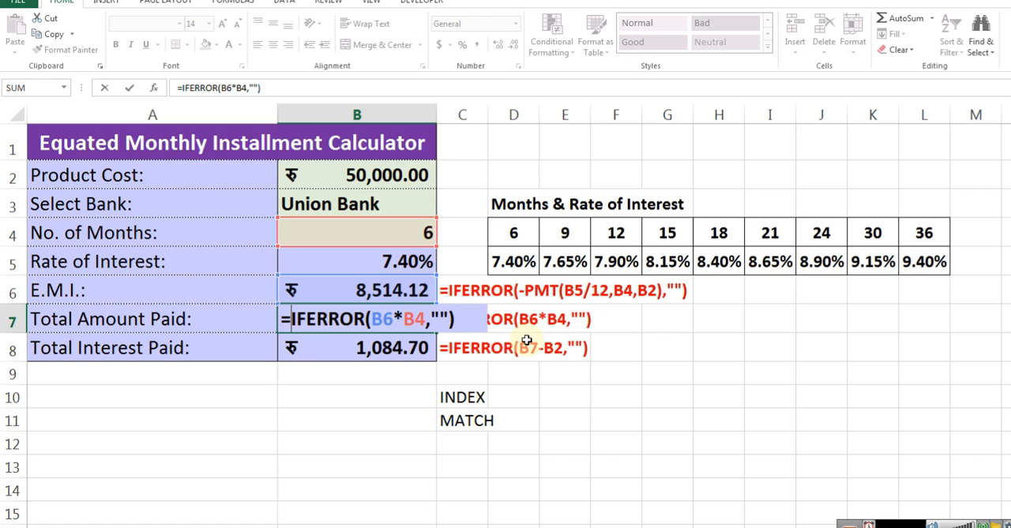
key("Right")
key("Right")
key("Right")
key("Right")
key("Right")
key("Right")
key("Right")
key("Right")
type("Round(B6*B4")
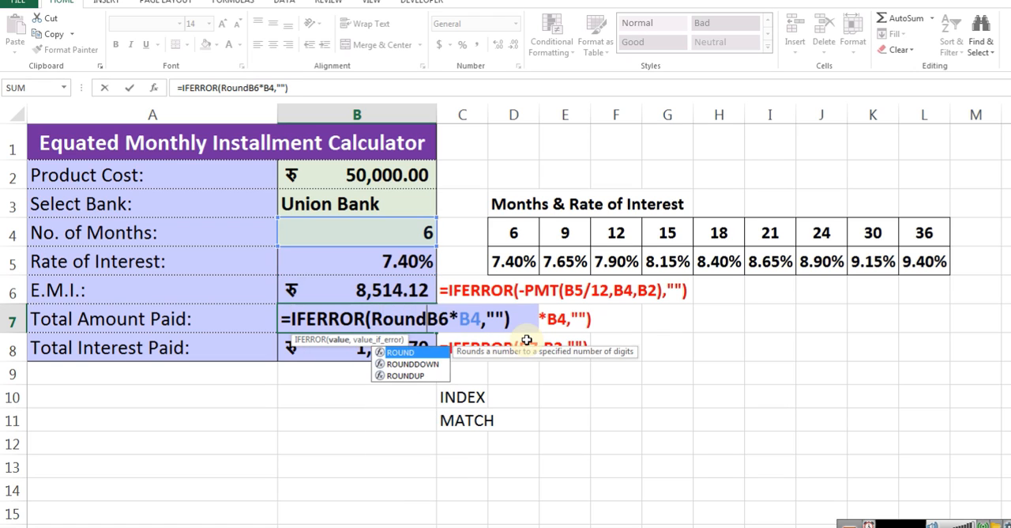
type(",2),")
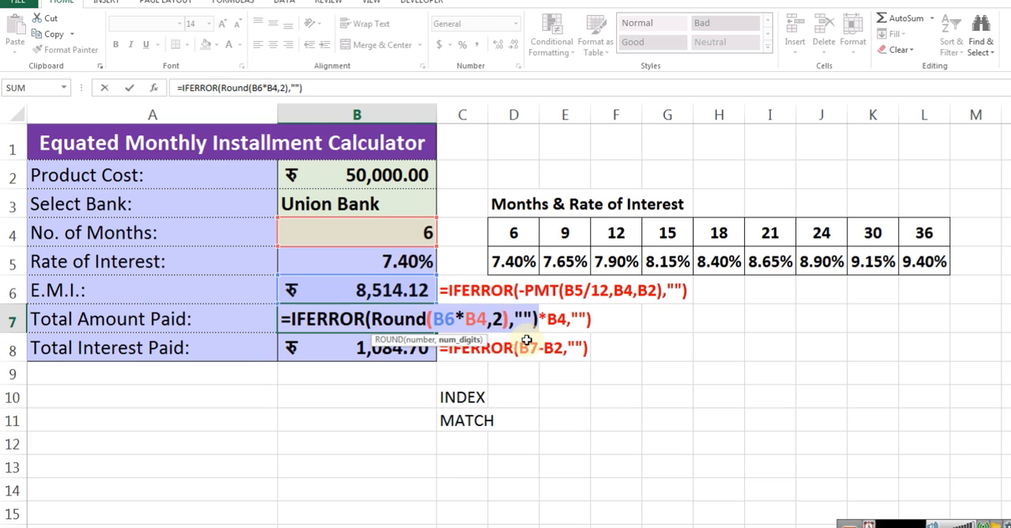
key("Return")
Round the E.M.I. in B6 to two decimals with =IFERROR(ROUND(-PMT(B5/12,B4,B2),2),"")
key("Up")
key("Up")
key("F2")
key("Home")
key("Right")
key("Right")
key("Right")
key("Right")
key("Right")
key("Right")
key("Right")
key("Right")
key("Right")
key("Right")
key("ctrl+Right")
key("ctrl+Left")
type("Round(")
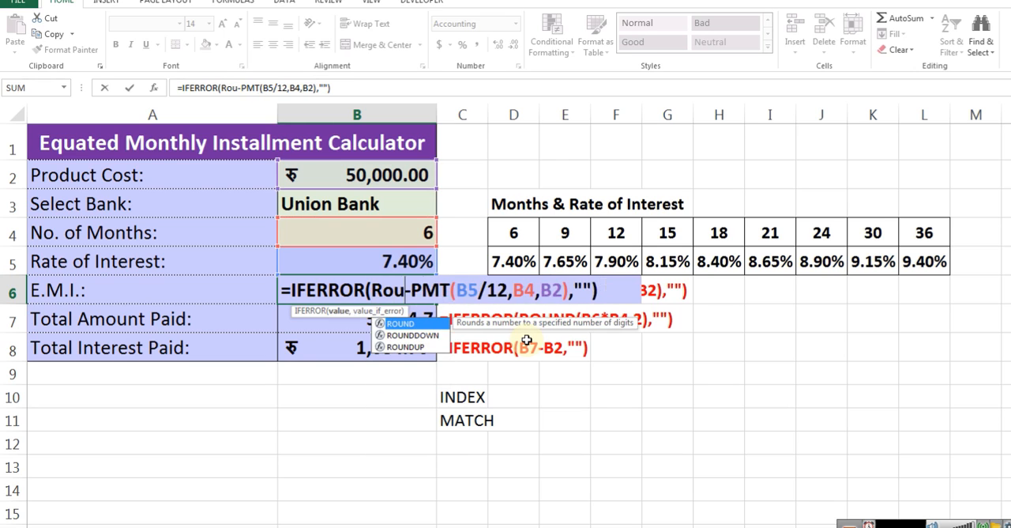
key("End")
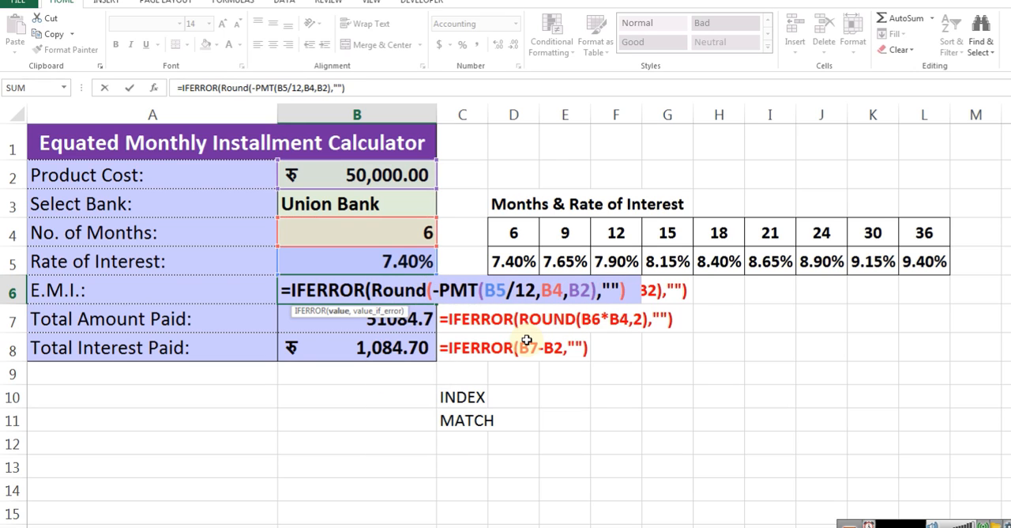
key("Left")
key("Left")
key("Left")
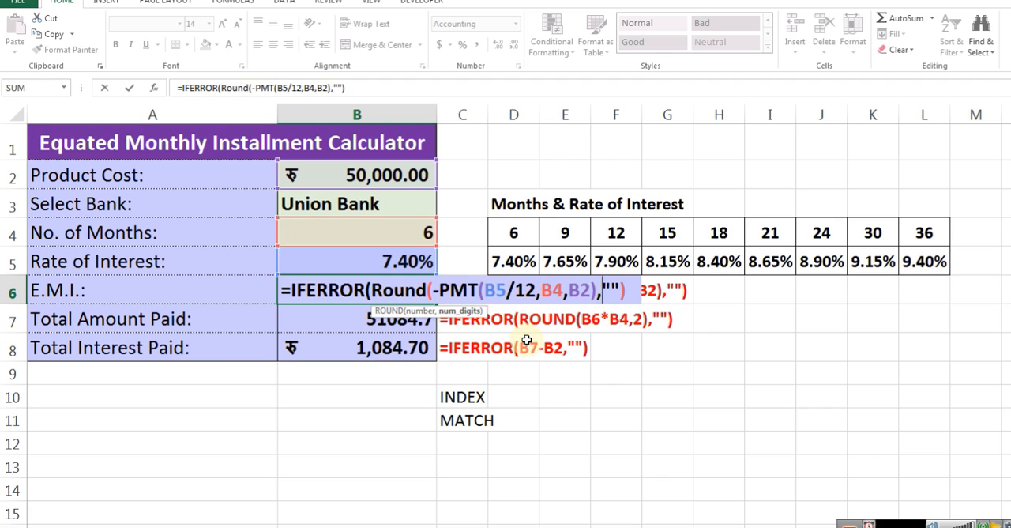
type("2),")
key("Return")
Test the calculator by setting the selected bank in B3 to HDFC Bank and to Axis Bank
key("Up")
key("Down")
key("Down")
key("Down")
key("Up")
key("Up")
key("Up")
key("Up")
key("Up")
key("Up")
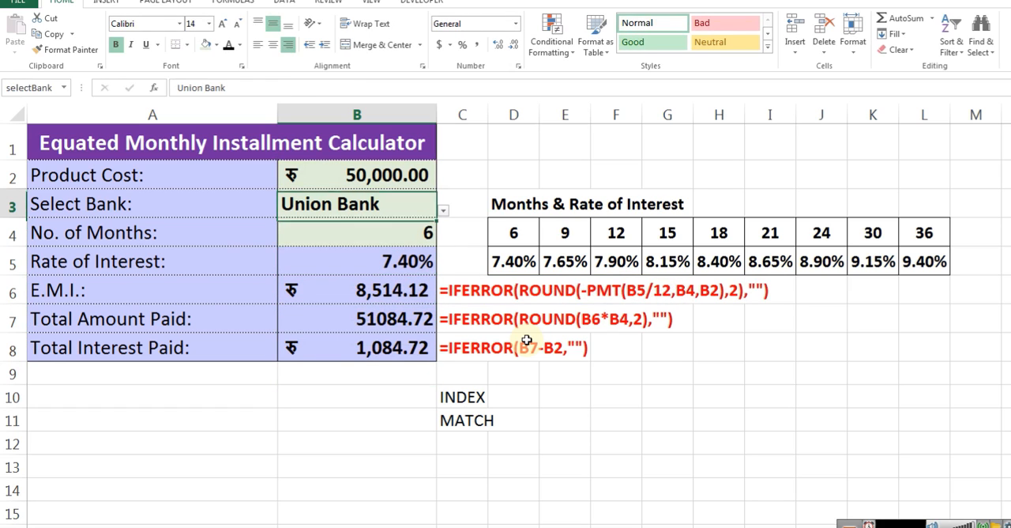
key("alt+Down")
key("Down")
key("Return")
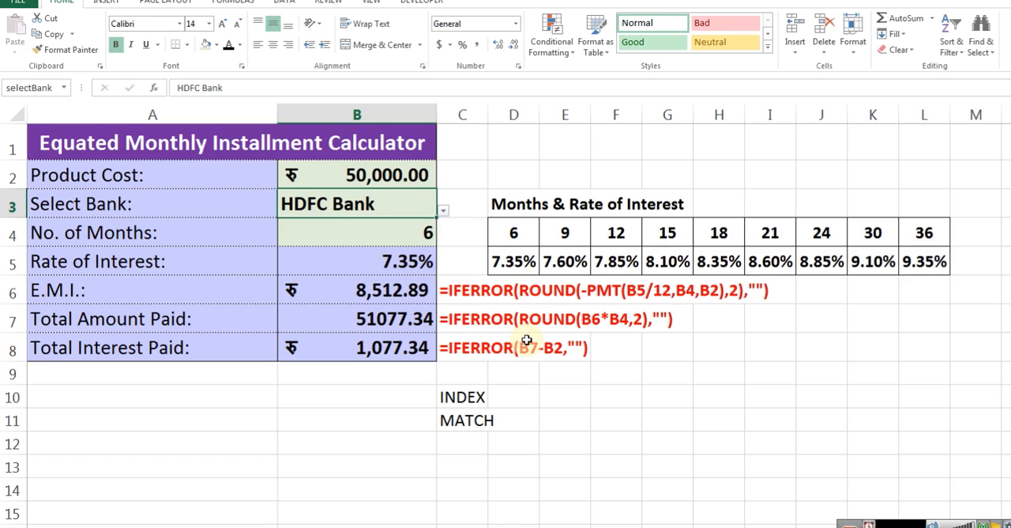
key("alt+Down")
key("Up")
key("Up")
key("Return")
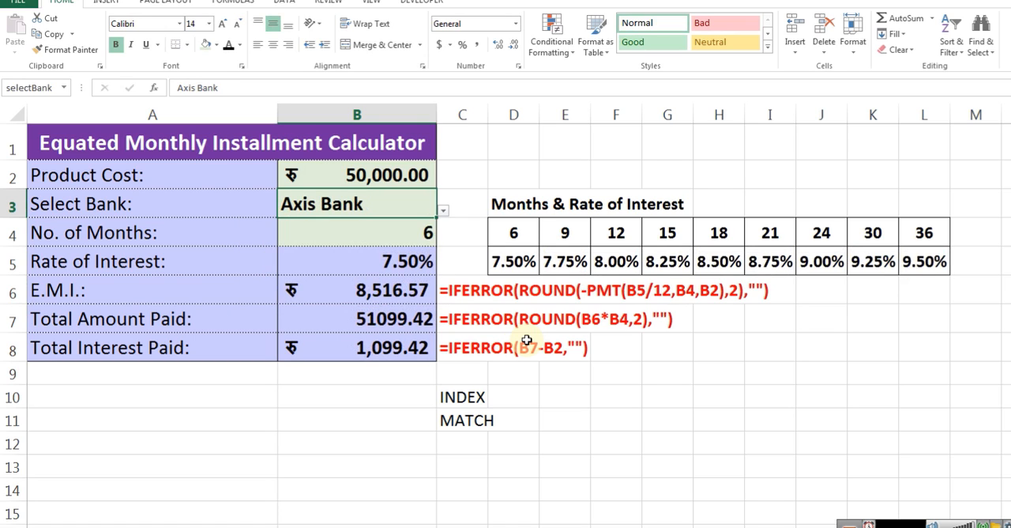
Change the selected bank in B3 to ICICI Bank
key("alt+Down")
key("Down")
key("Down")
key("Down")
key("Return")
key("alt+Down")
key("Down")
key("Down")
key("Return")
Enter =FORMULATEXT(L5) in L9 to show the rate lookup formula of the 36-month column
key("Down")
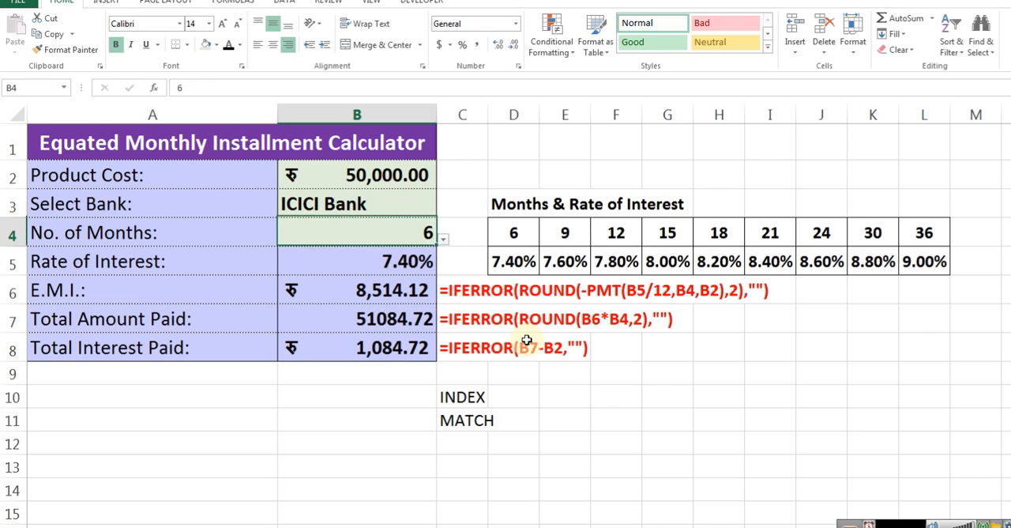
key("Right")
key("Right")
key("Down")
key("Down")
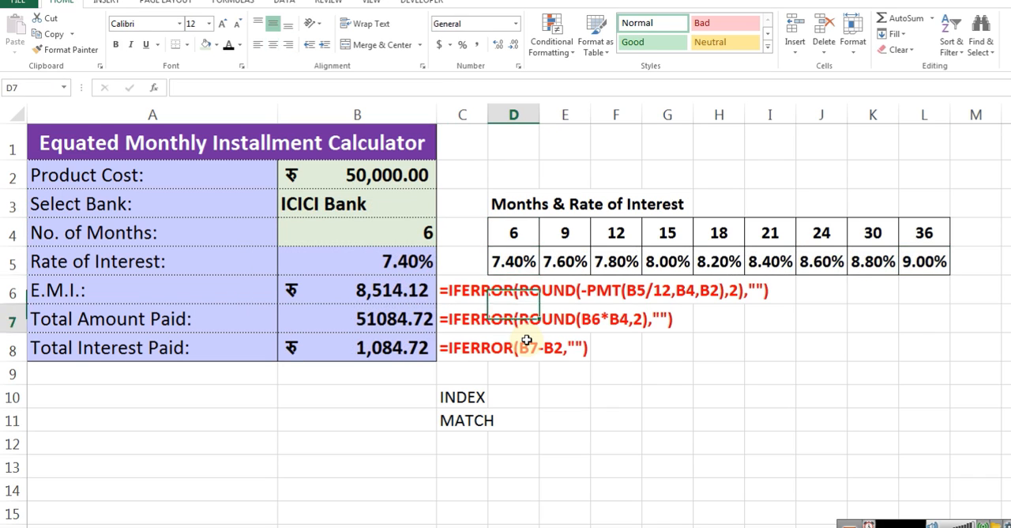
key("Left")
key("Down")
key("Up")
key("Up")
key("Right")
key("Right")
key("Right")
key("Right")
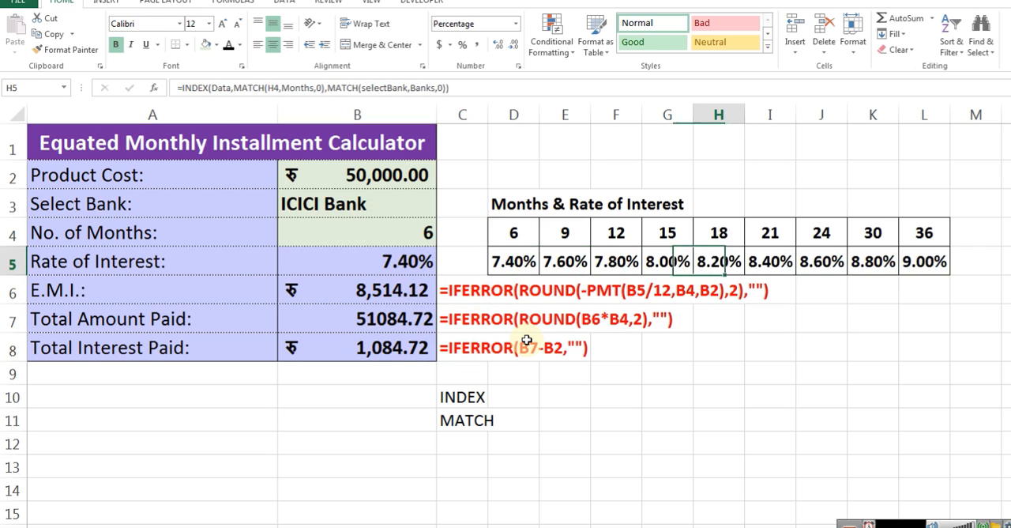
key("Right")
key("Right")
key("Down")
key("Right")
key("Right")
key("Right")
key("Left")
key("Down")
key("Up")
key("Down")
key("Right")
key("Left")
key("Left")
key("Down")
key("Down")
key("Right")
key("Right")
type("=for")
Right-align the formula text in L9 and make it bold
key("Down")
key("Tab")
key("Up")
key("Up")
key("Up")
key("Up")
key("Return")
key("Up")
key("ctrl+1")
key("alt+Down")
key("Down")
key("Down")
key("Down")
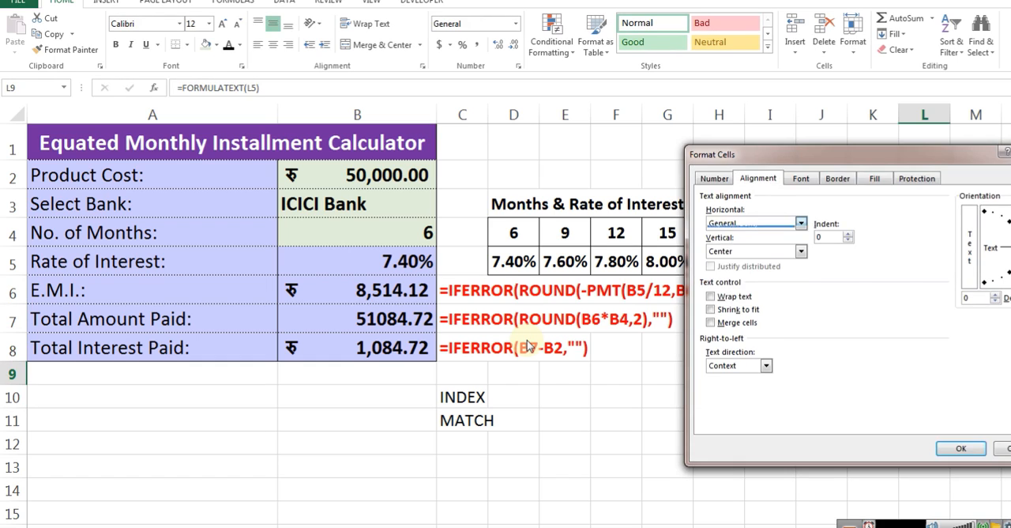
key("Return")
key("Return")
key("ctrl+b")
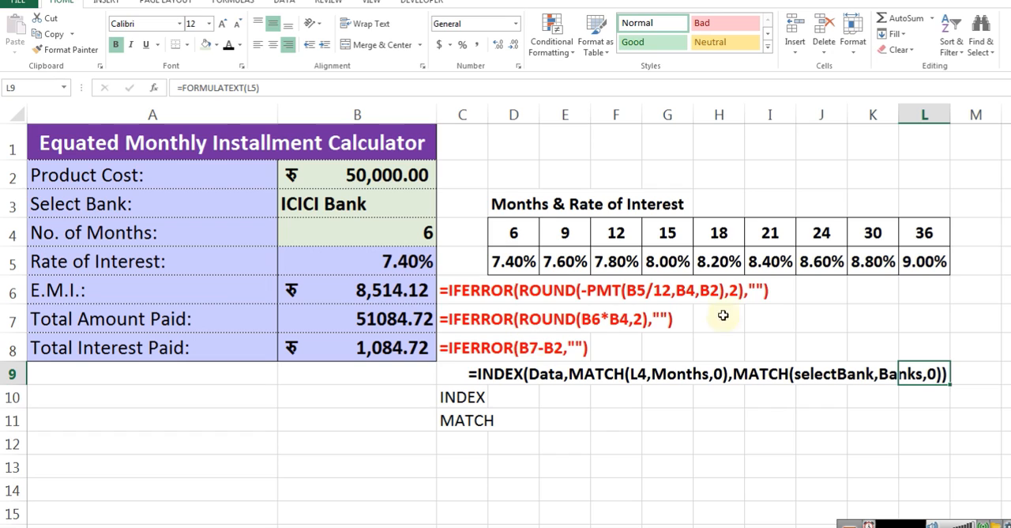
Delete the INDEX and MATCH labels from cells C10 and C11
left_click(696, 392)
key("Left")
key("Left")
key("Left")
key("Left")
key("Left")
key("Delete")
key("Down")
key("Down")
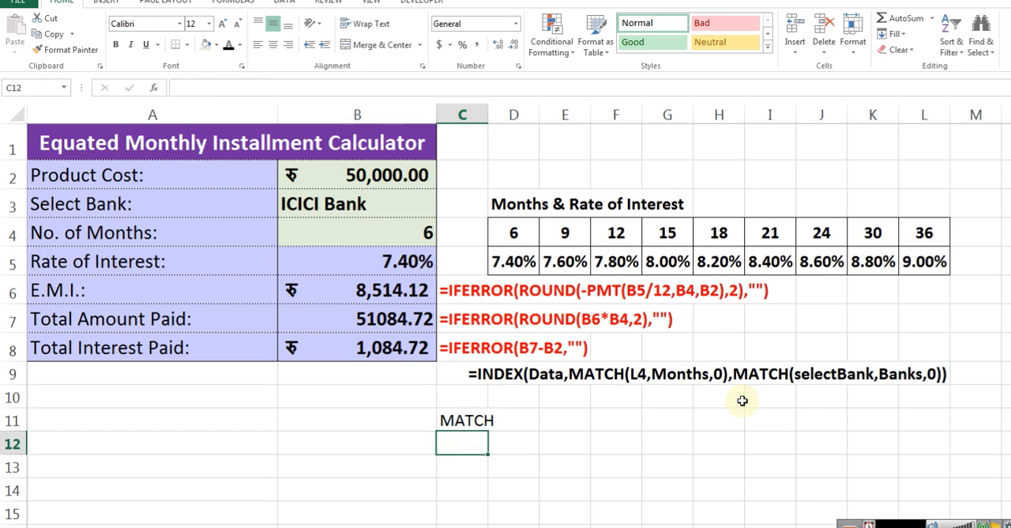
key("Up")
key("Up")
key("Down")
key("Delete")
Set the font colour of the formula text in L9 to red
key("Up")
key("Up")
key("ctrl+Right")
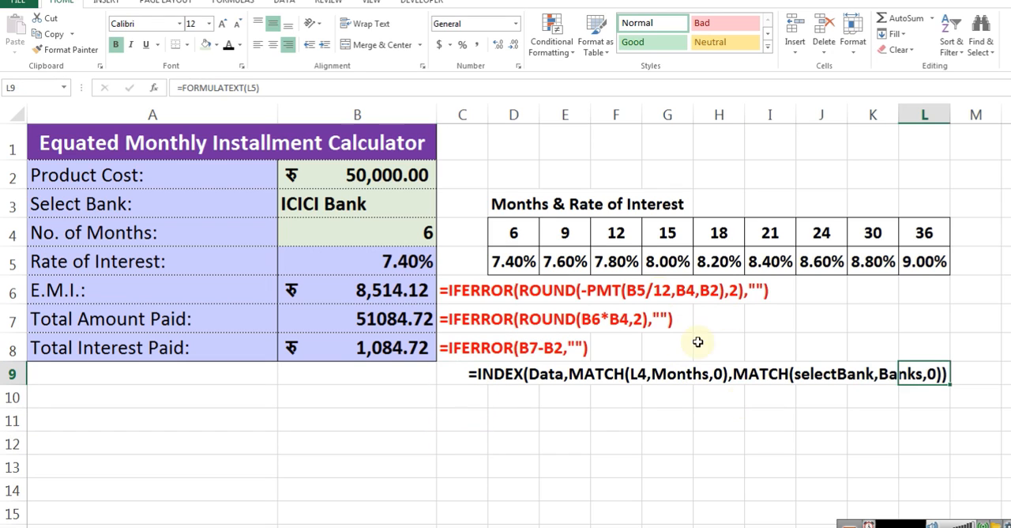
left_click(237, 49)
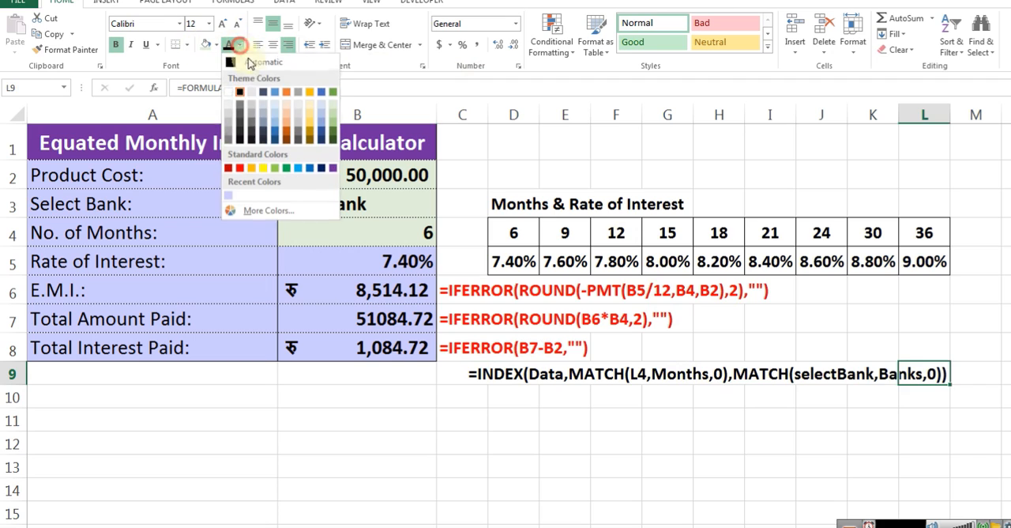
left_click(239, 166)
Write out the INDEX function syntax in C11 as =INDEX(ARRAY,ROW_NUM,COLUMN_NUM)
left_click(486, 416)
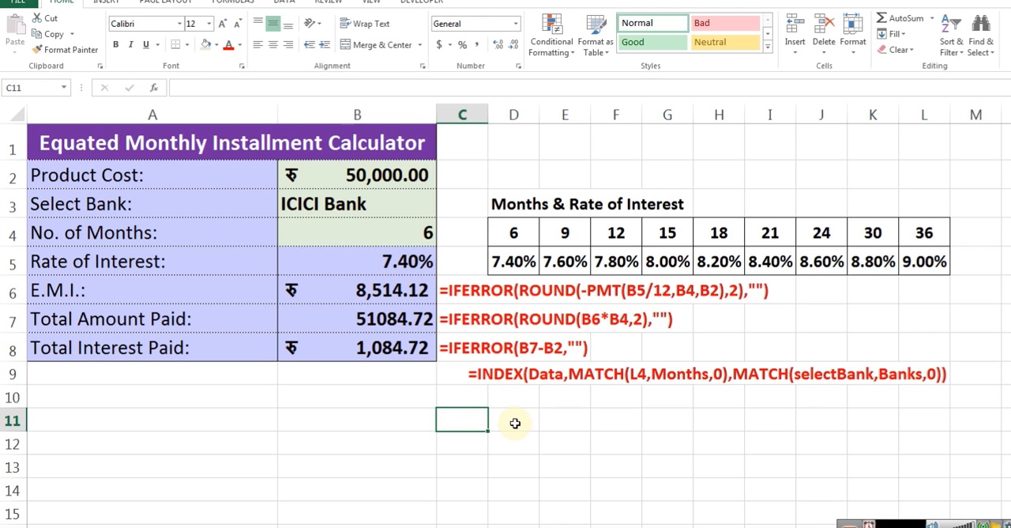
type("=INDEX(ARRAY")
key("BackSpace")
key("BackSpace")
key("BackSpace")
key("BackSpace")
key("BackSpace")
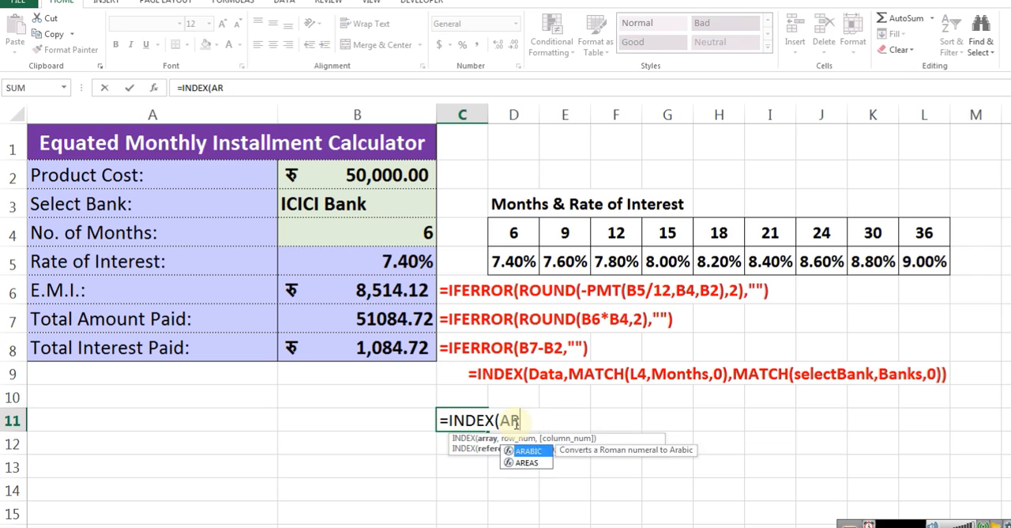
type("TANB")
key("BackSpace")
key("BackSpace")
key("BackSpace")
key("BackSpace")
type("ARRAY,")
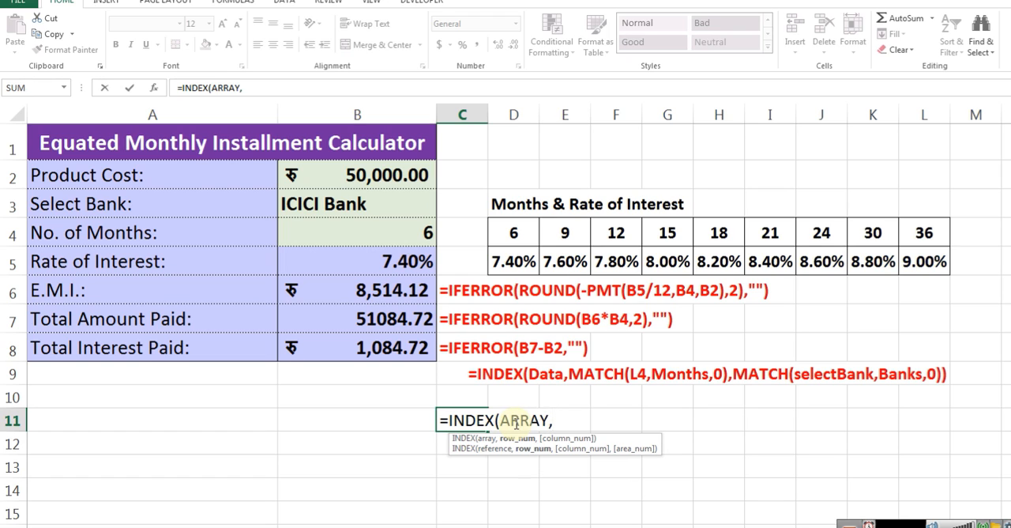
type("R")
key("BackSpace")
type("COLU")
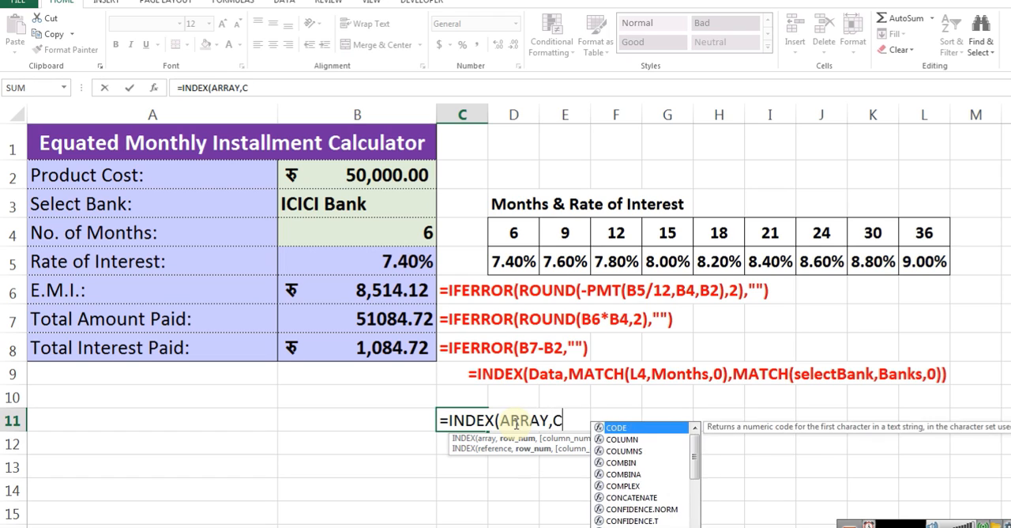
key("BackSpace")
key("BackSpace")
key("BackSpace")
type("ROW")
type(",")
key("BackSpace")
type("_NUM,COLUMN")
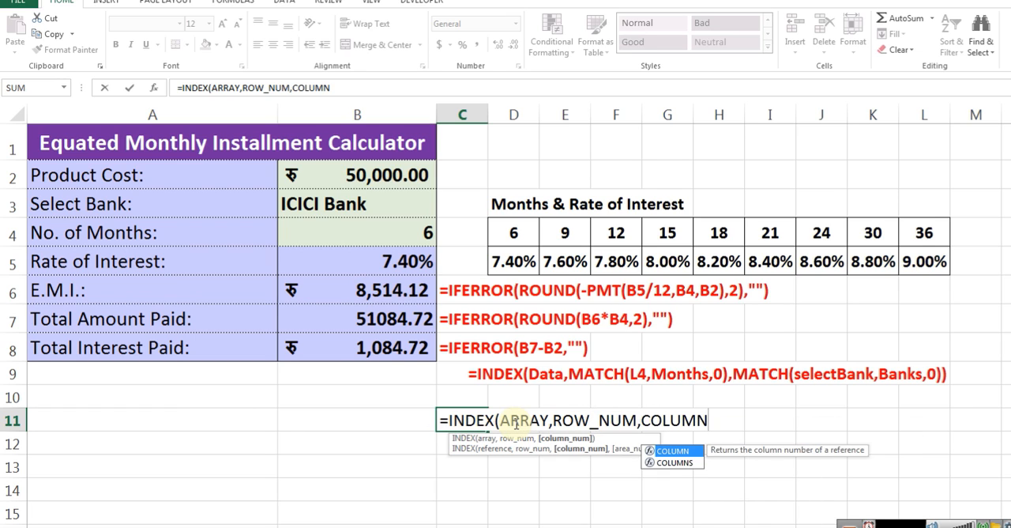
type("_NUM)")
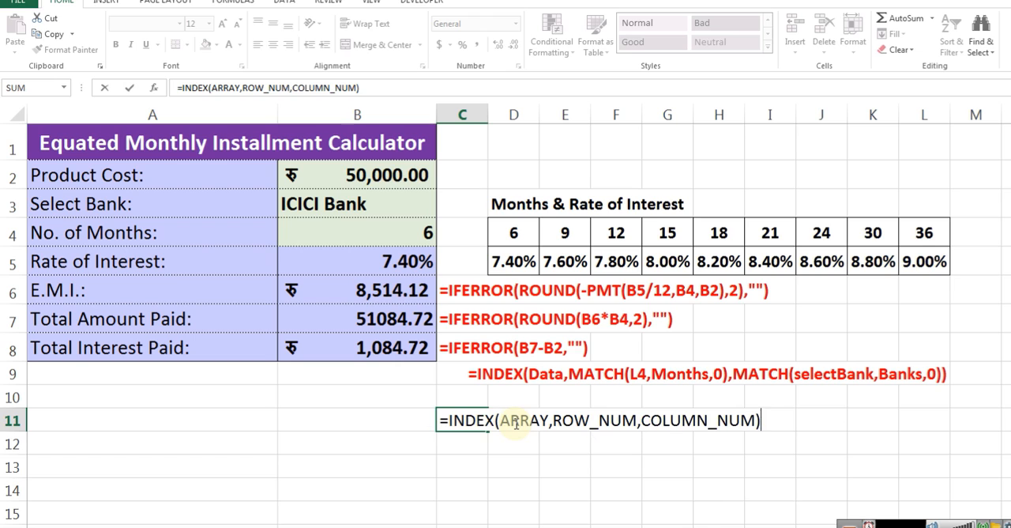
Convert the C11 entry to the plain text INDEX(ARRAY,ROW_NUM,COLUMN_NUM) and format it bold red
key("Home")
key("Delete")
type("'")
key("ctrl+Return")
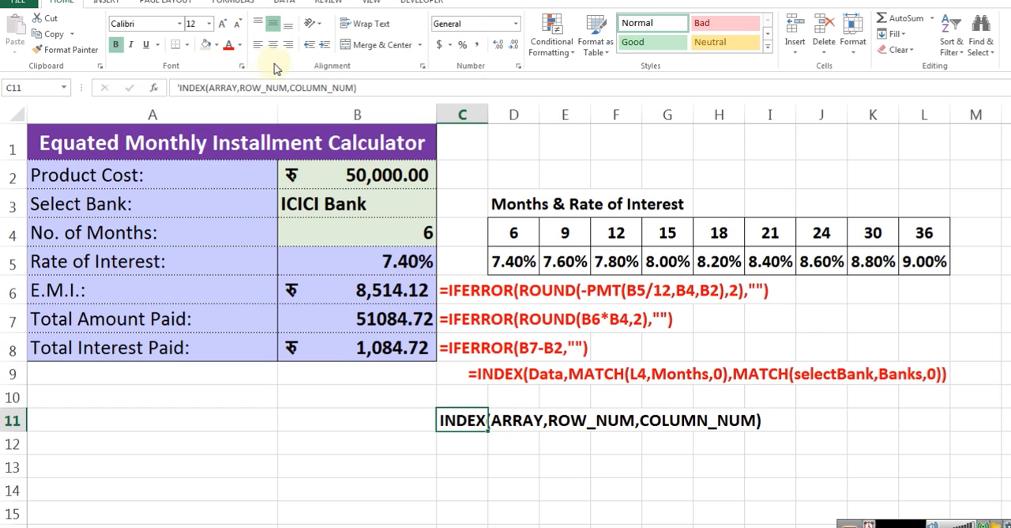
left_click(229, 45)
left_click(468, 447)
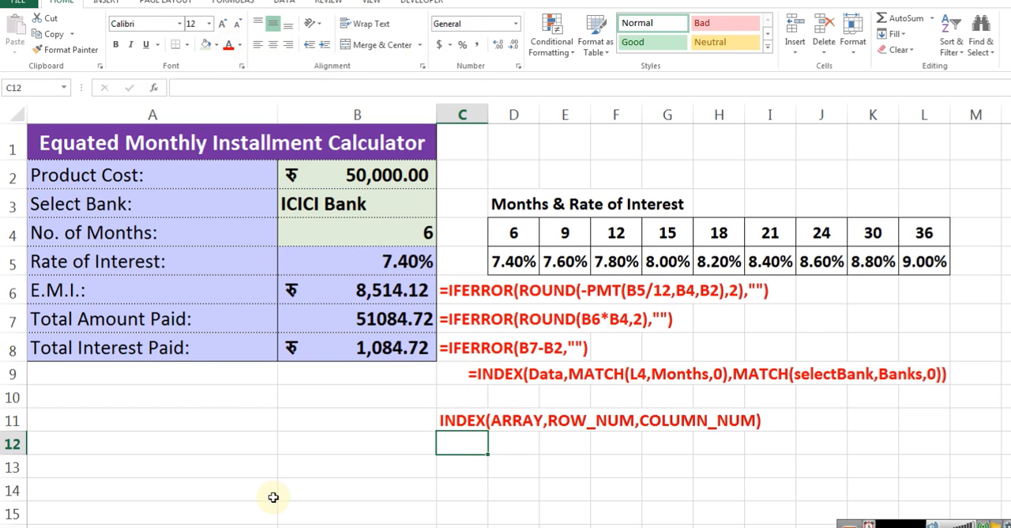